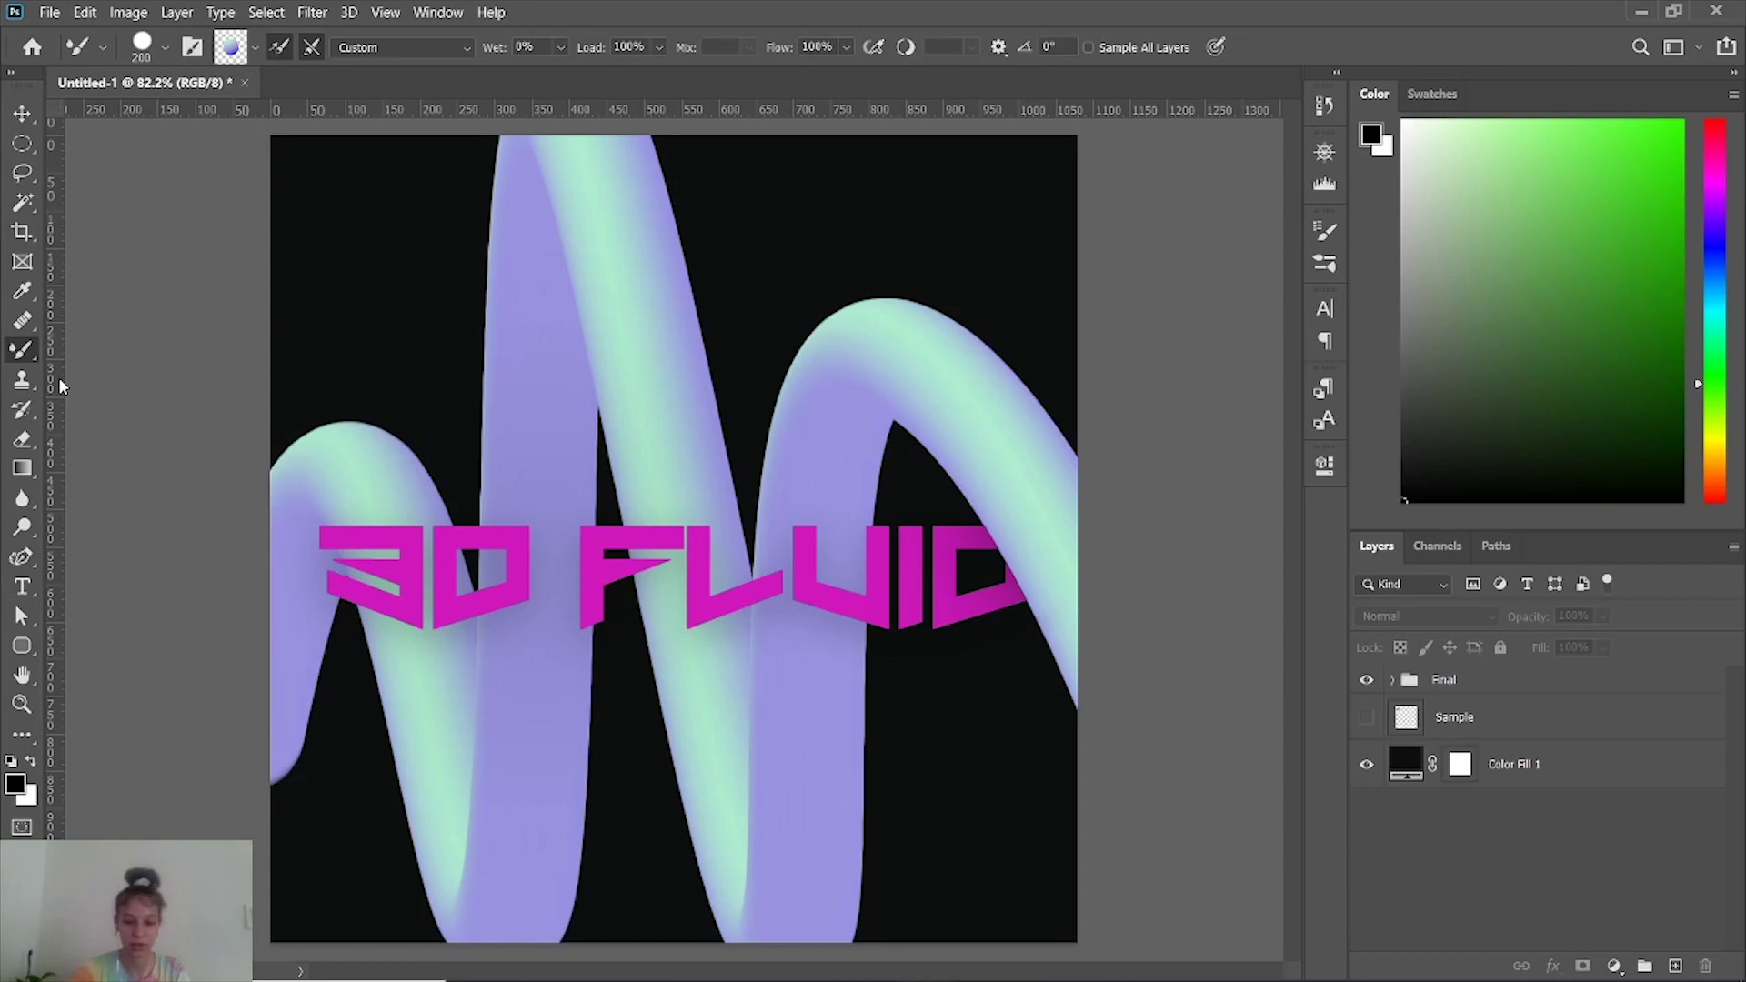
Create a new 1080 x 1080 px document at 300 ppi and add a solid color fill layer in black (000000).
{"action": "key", "text": "ctrl+n"}
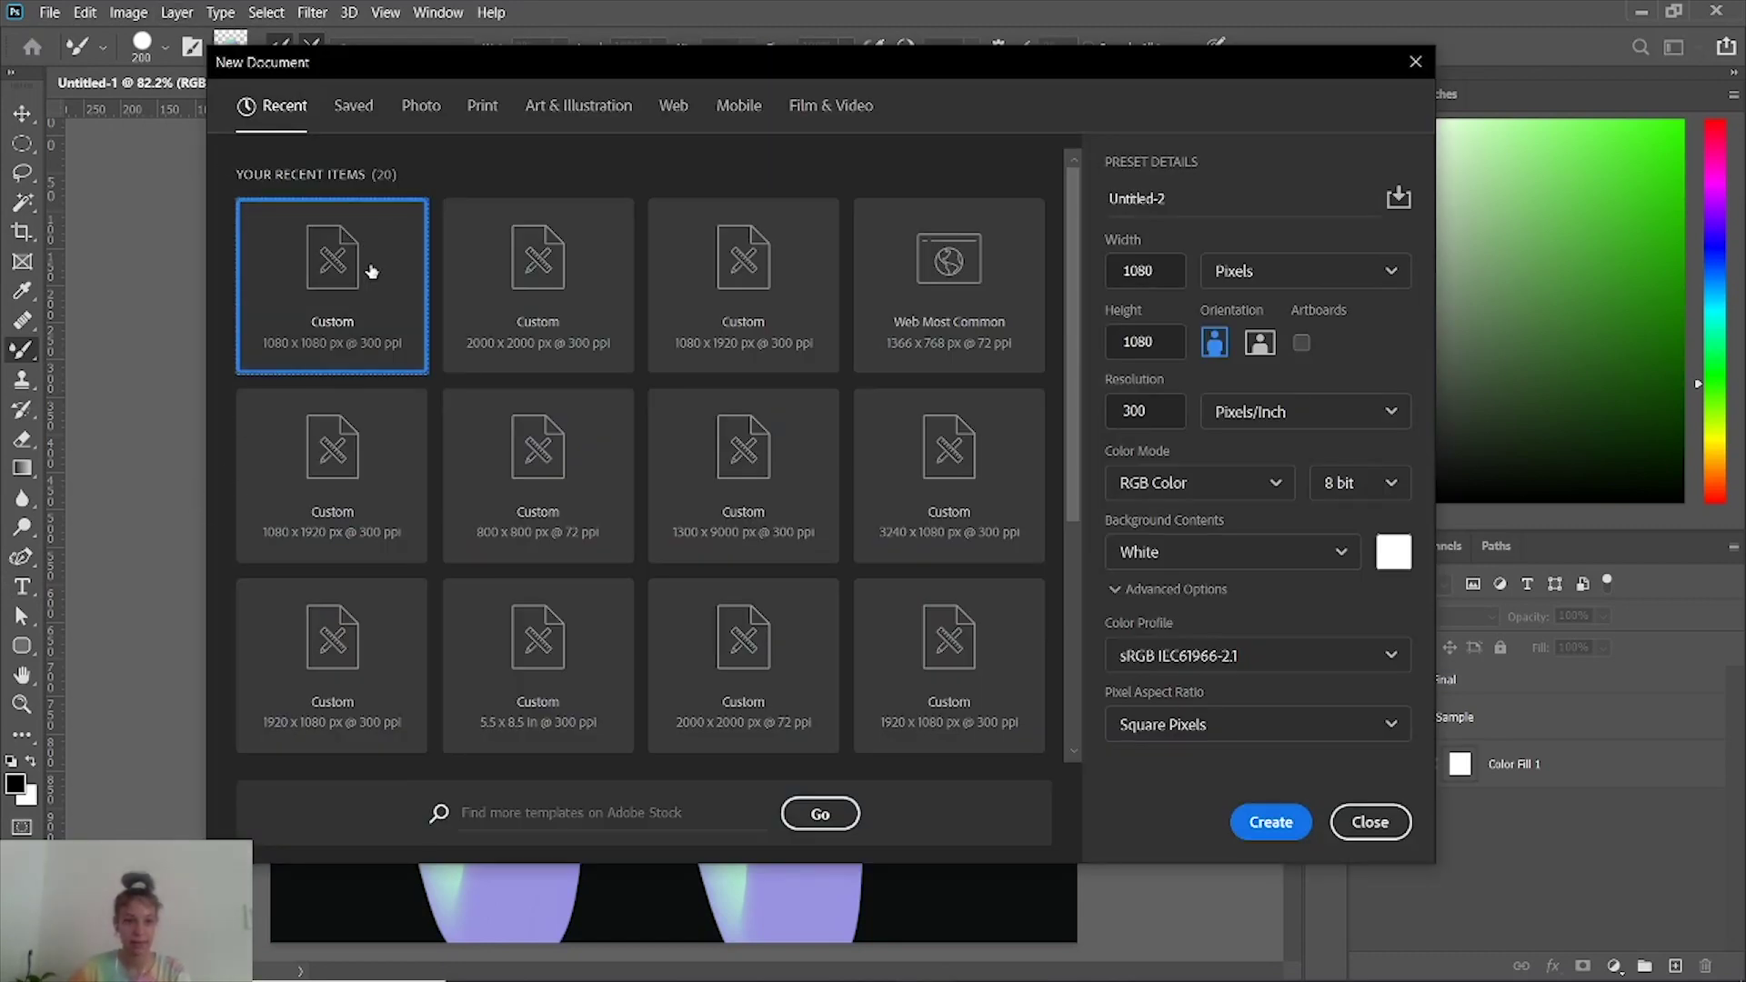
{"action": "left_click", "coordinate": [1270, 821]}
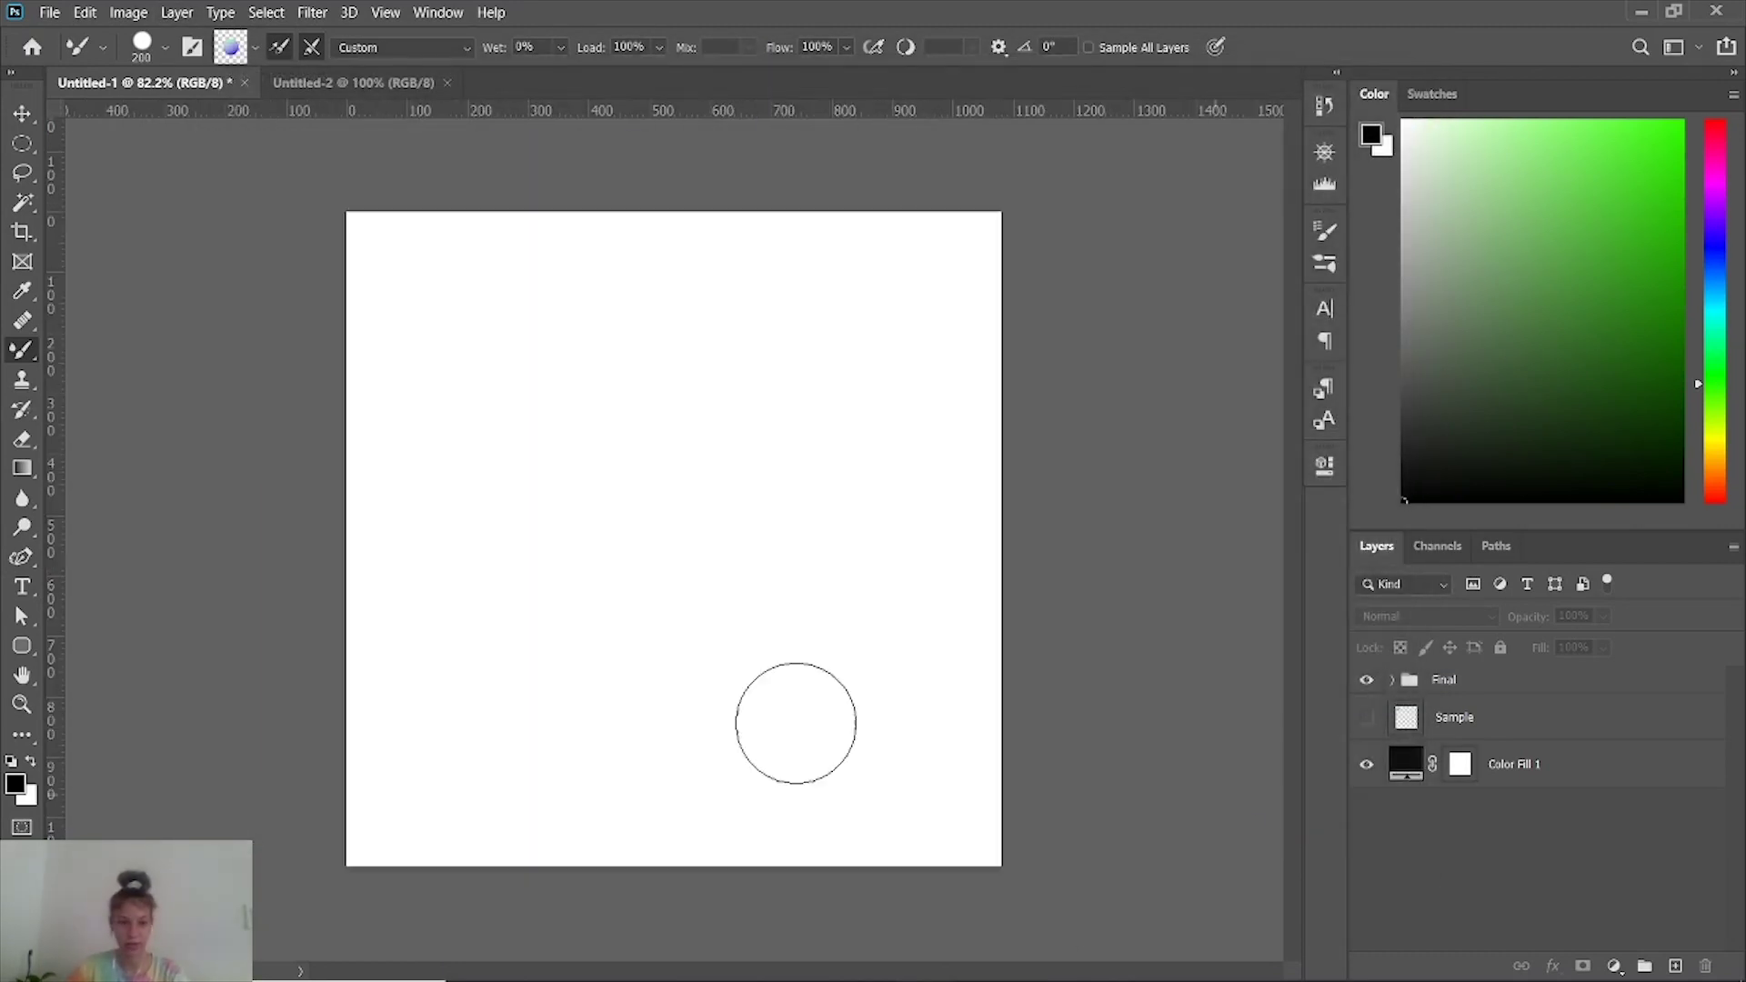
{"action": "left_click", "coordinate": [1616, 965]}
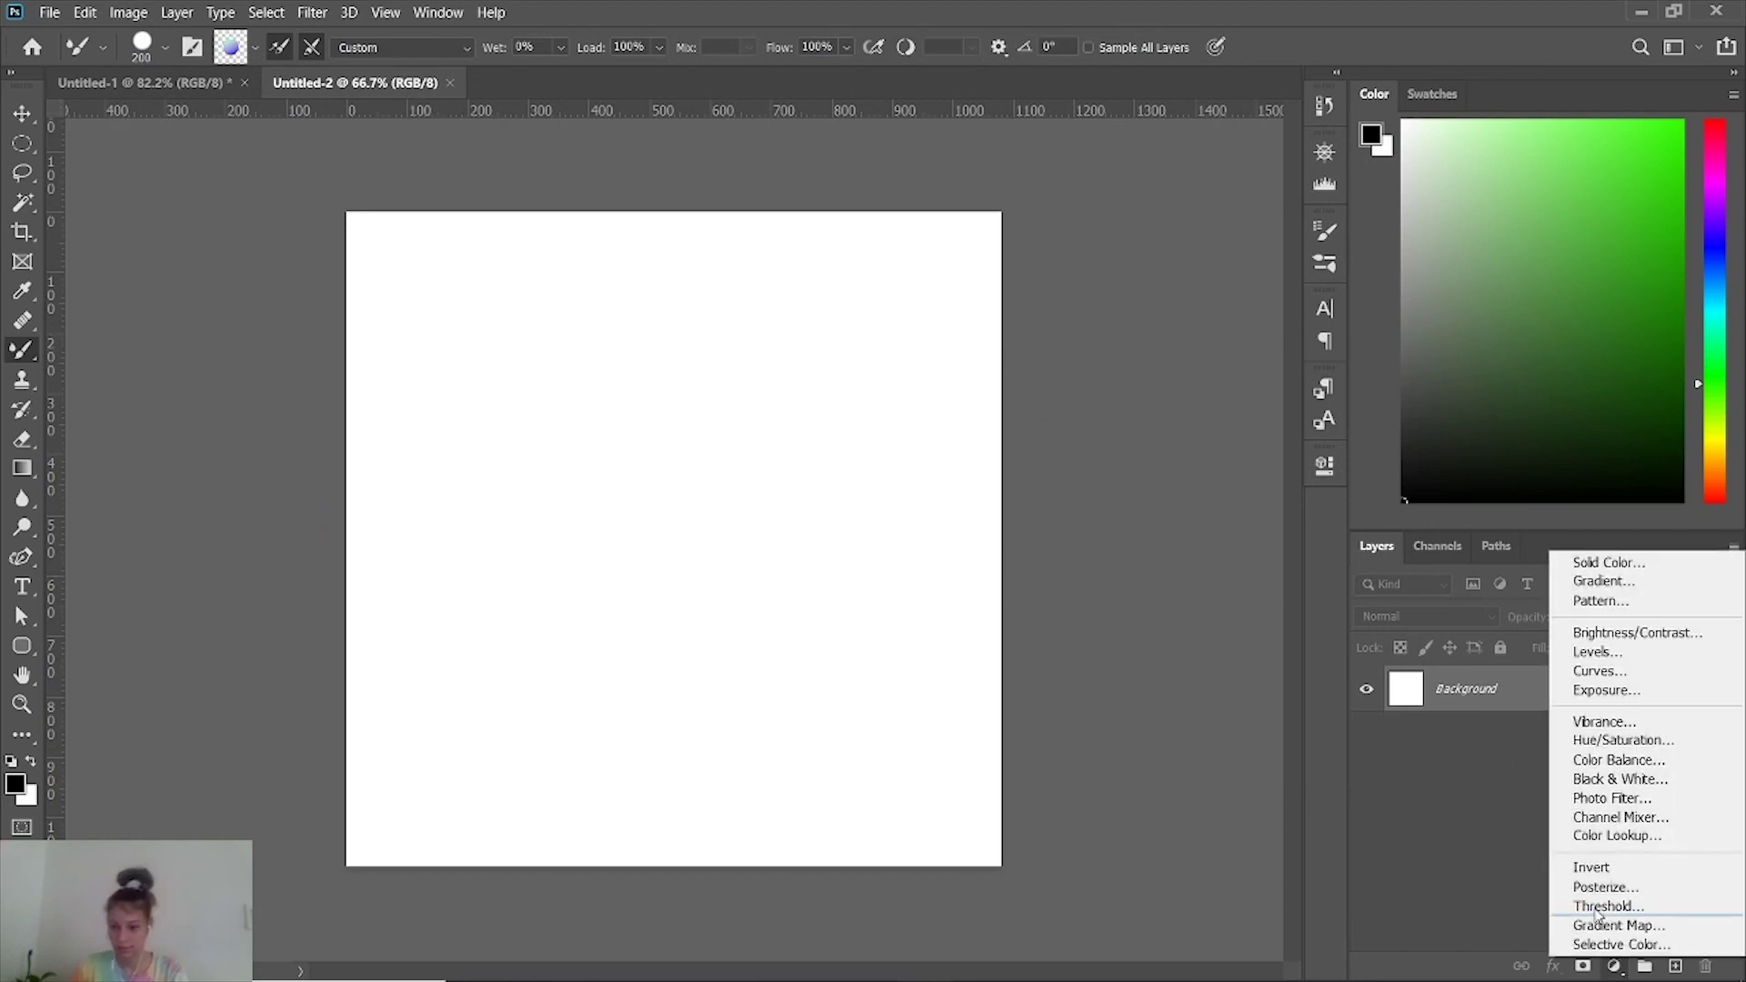
{"action": "left_click", "coordinate": [1577, 561]}
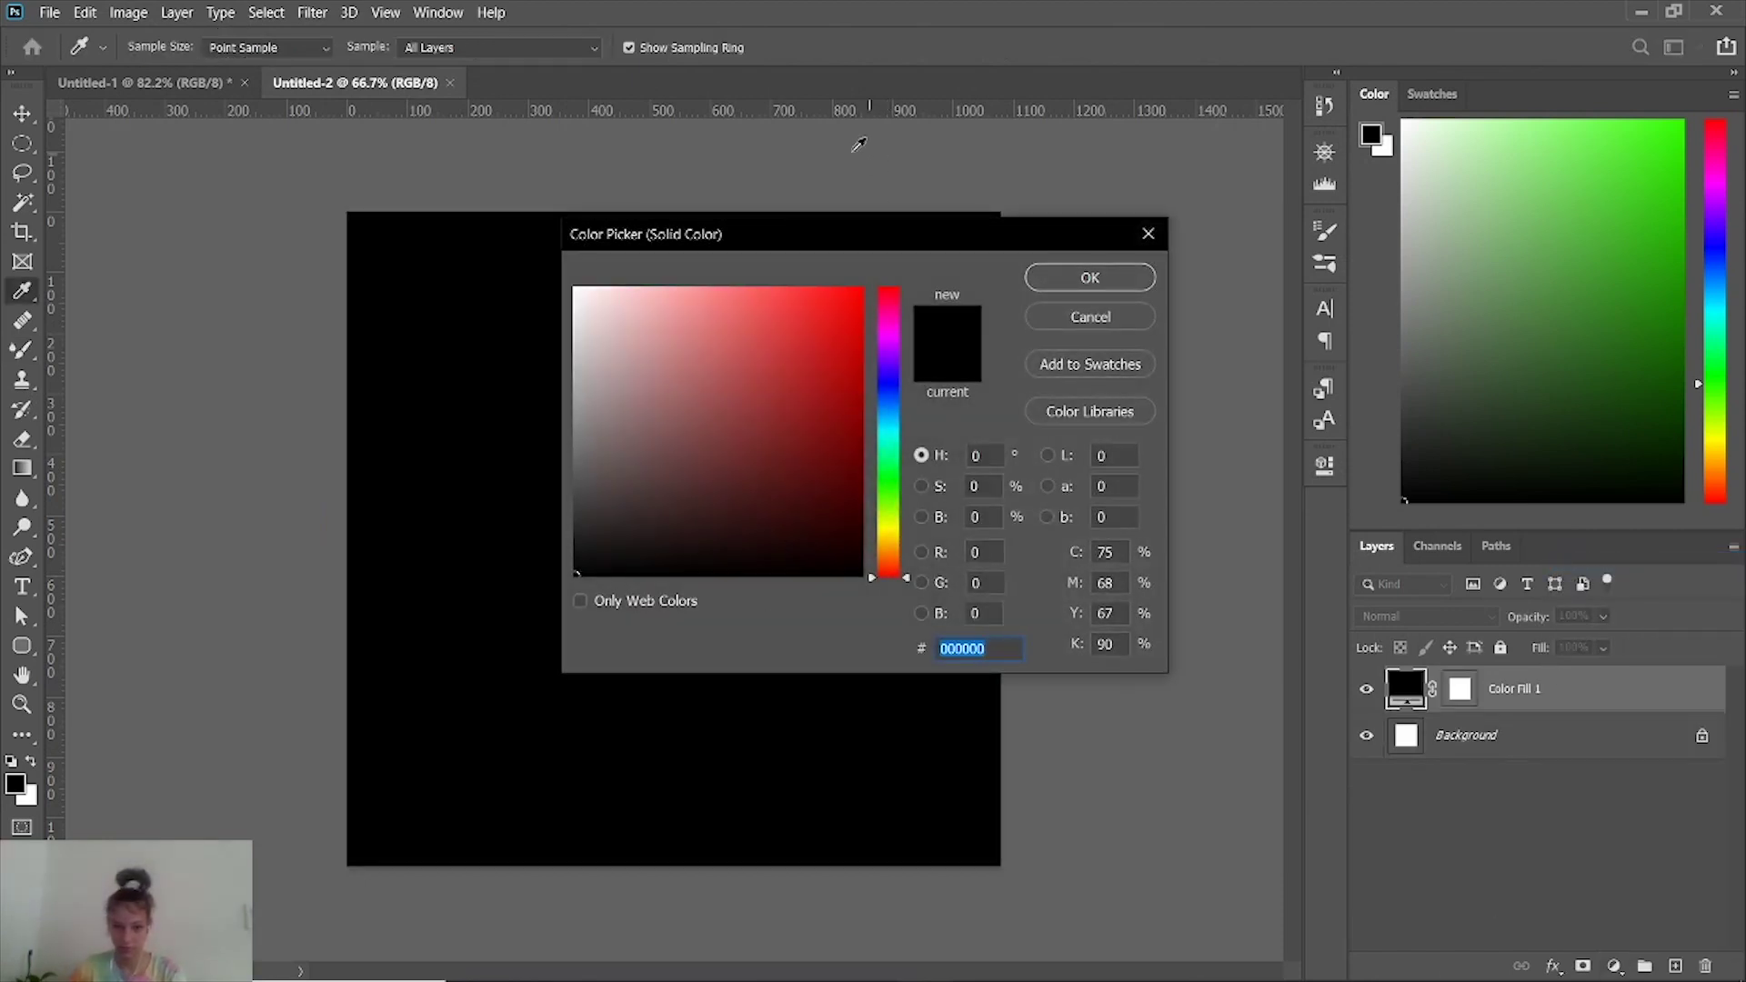
{"action": "left_click", "coordinate": [1098, 281]}
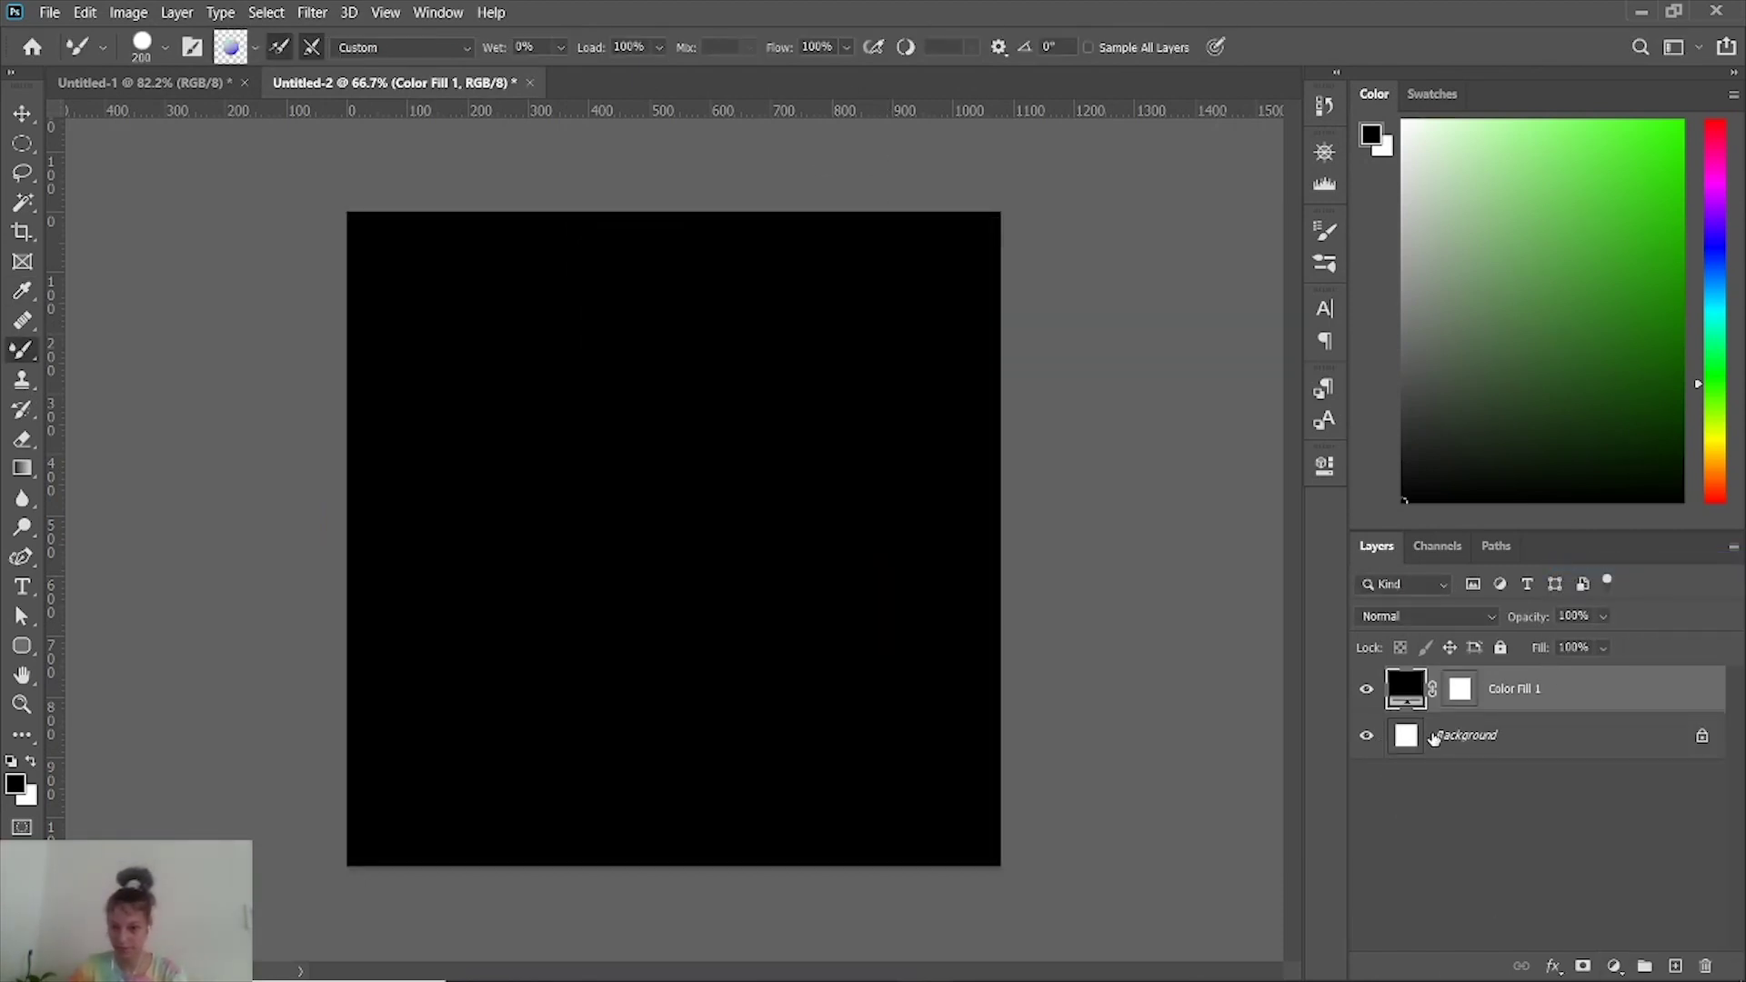
Delete the white Background layer beneath the black fill layer.
{"action": "left_click", "coordinate": [1482, 738]}
{"action": "left_click", "coordinate": [1702, 964]}
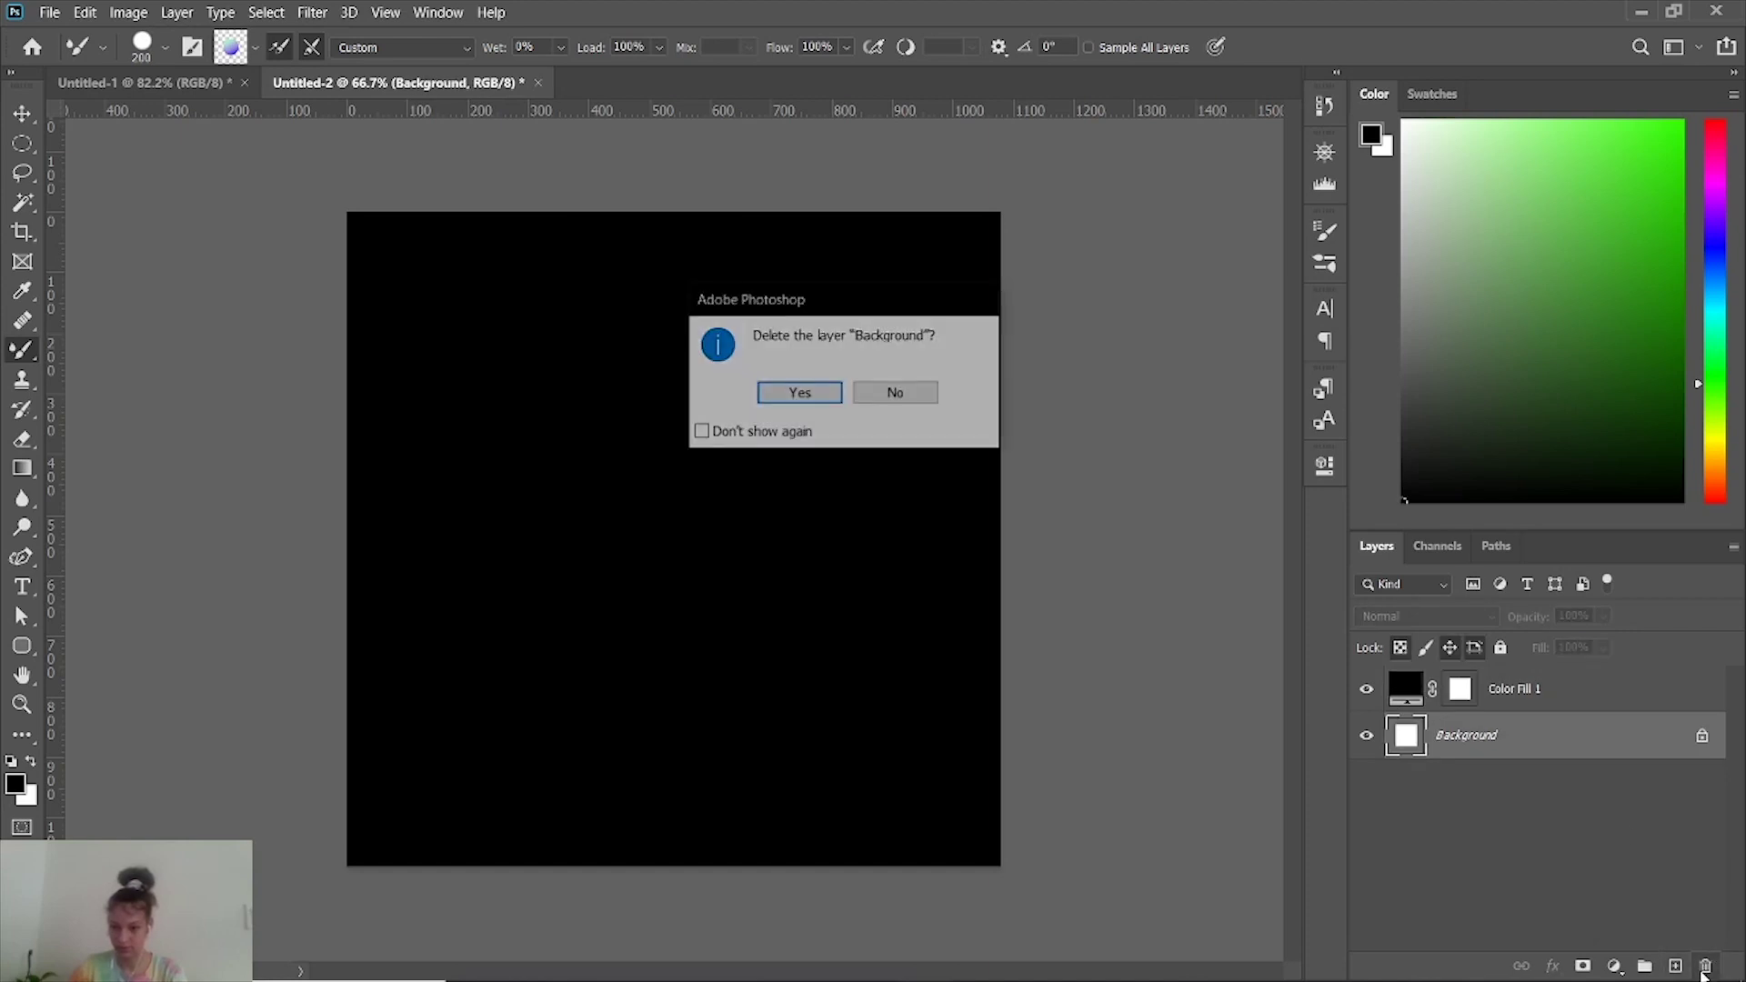
{"action": "left_click", "coordinate": [799, 393]}
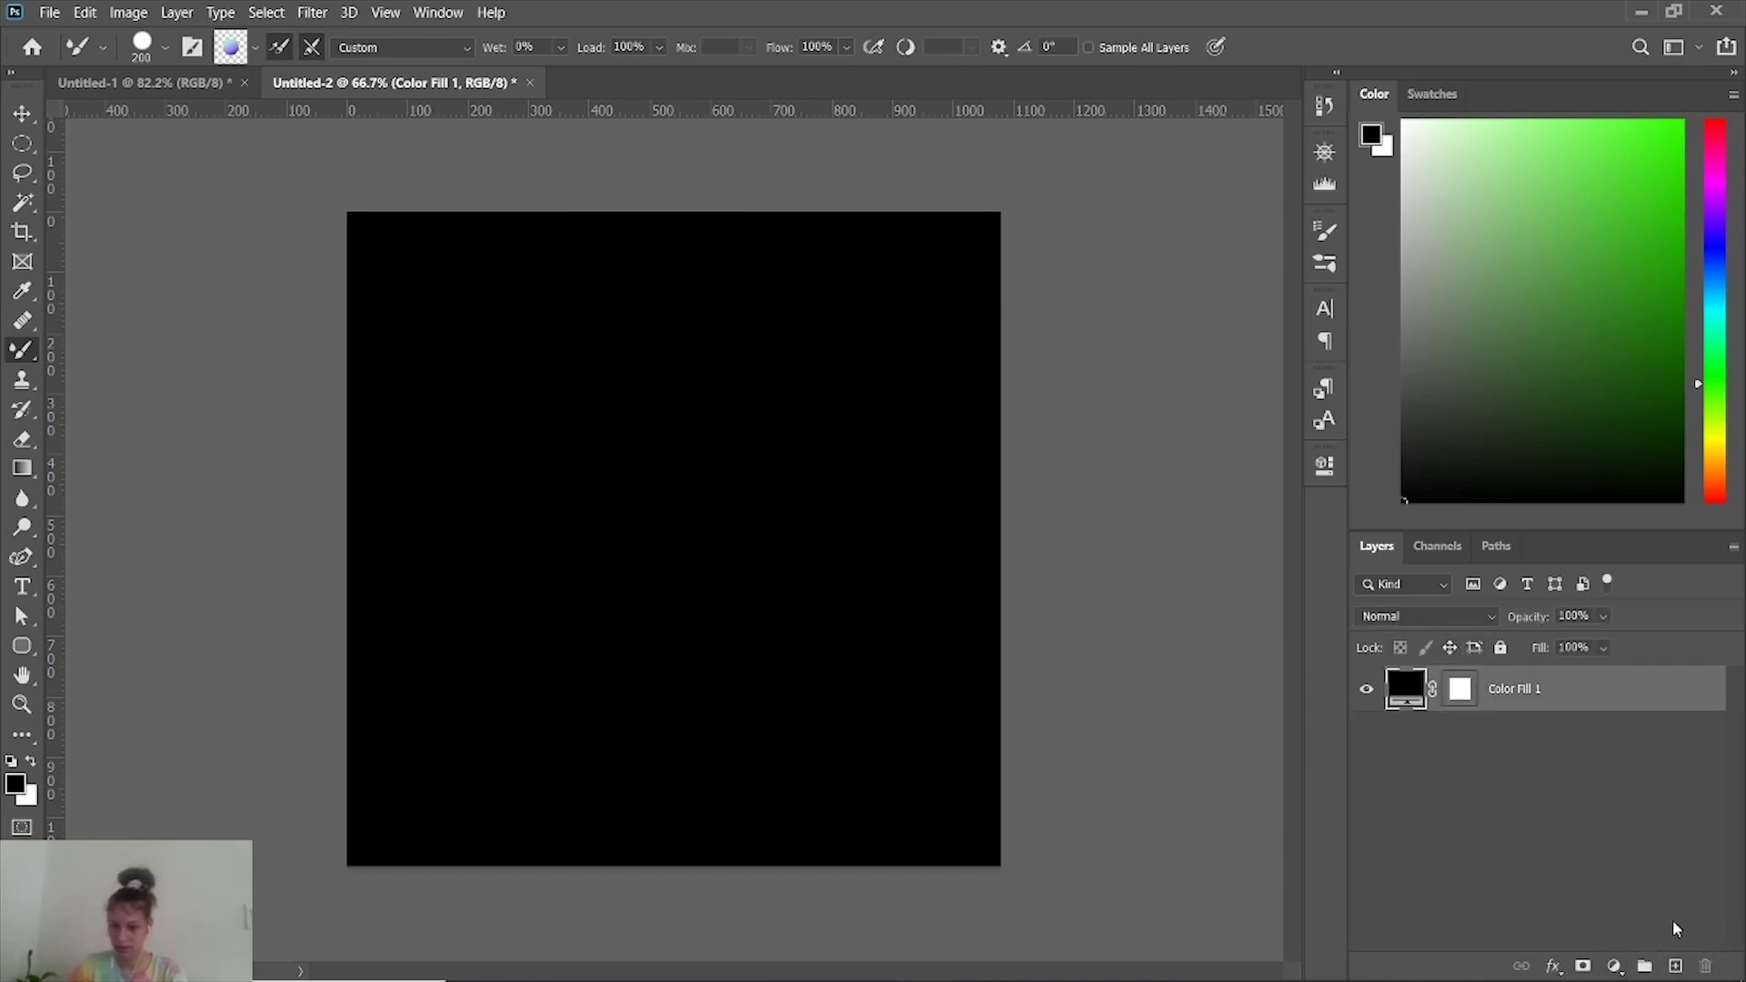
Add a new empty layer above the black fill and name it Sample.
{"action": "left_click", "coordinate": [1675, 965]}
{"action": "double_click", "coordinate": [1453, 689]}
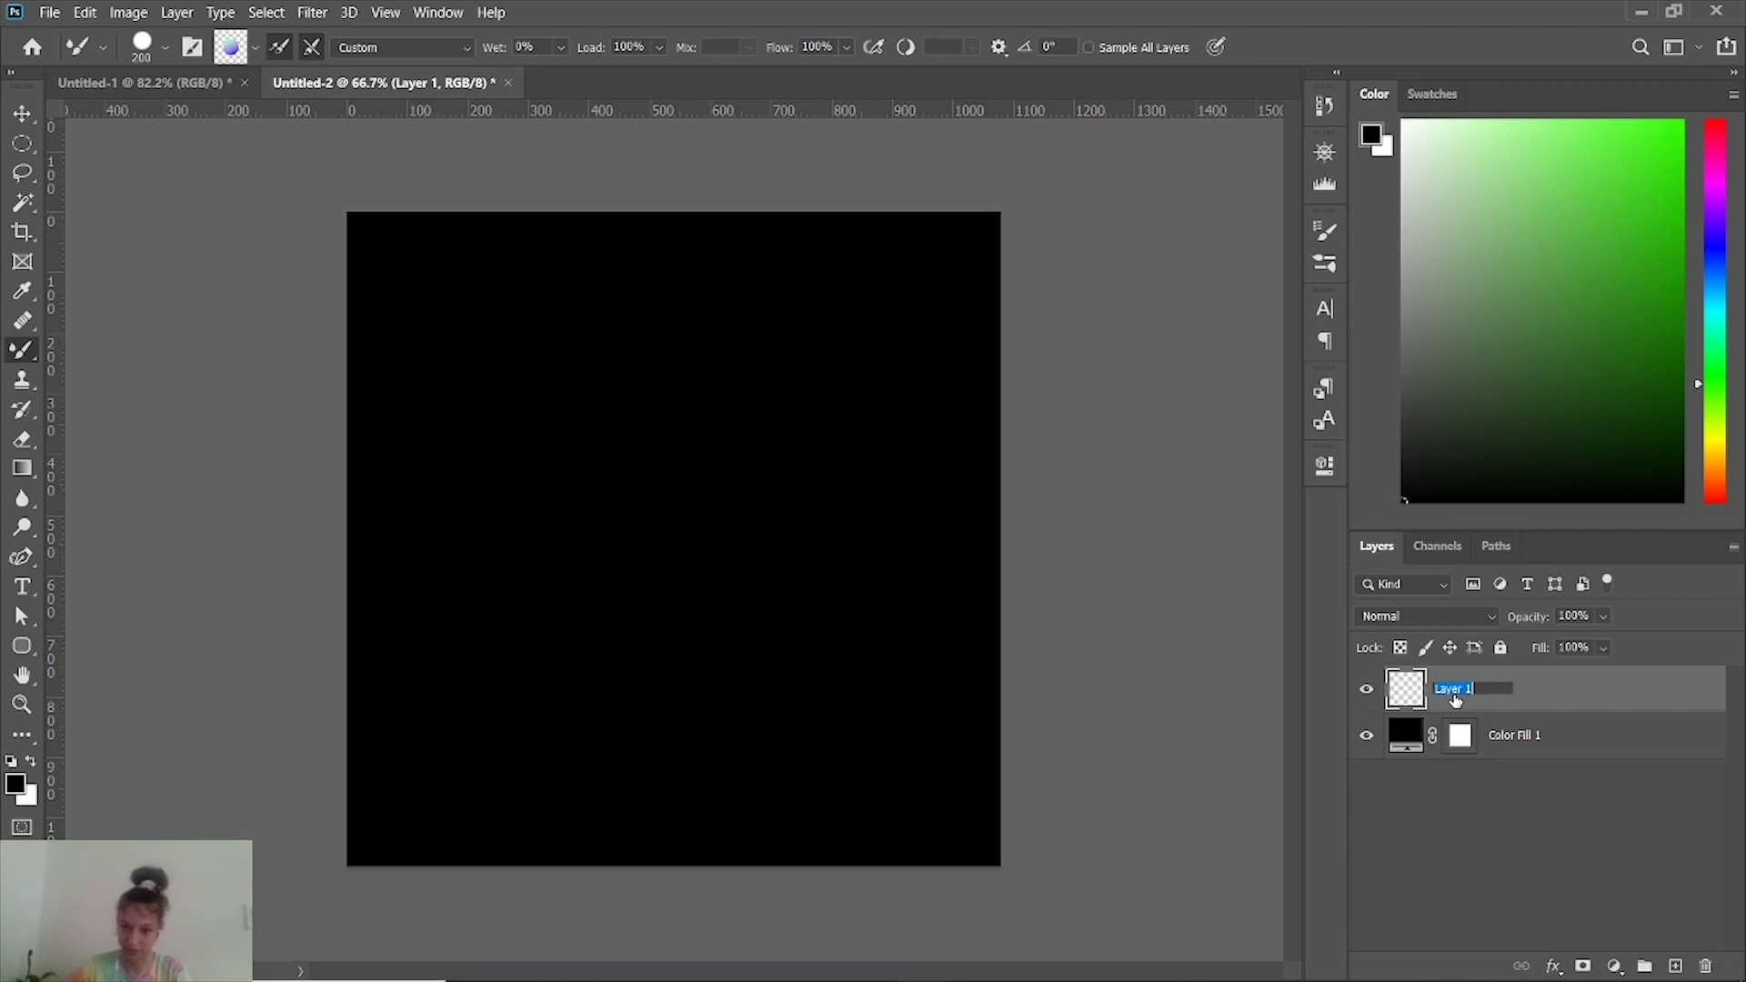
{"action": "type", "text": "Sample"}
{"action": "key", "text": "Return"}
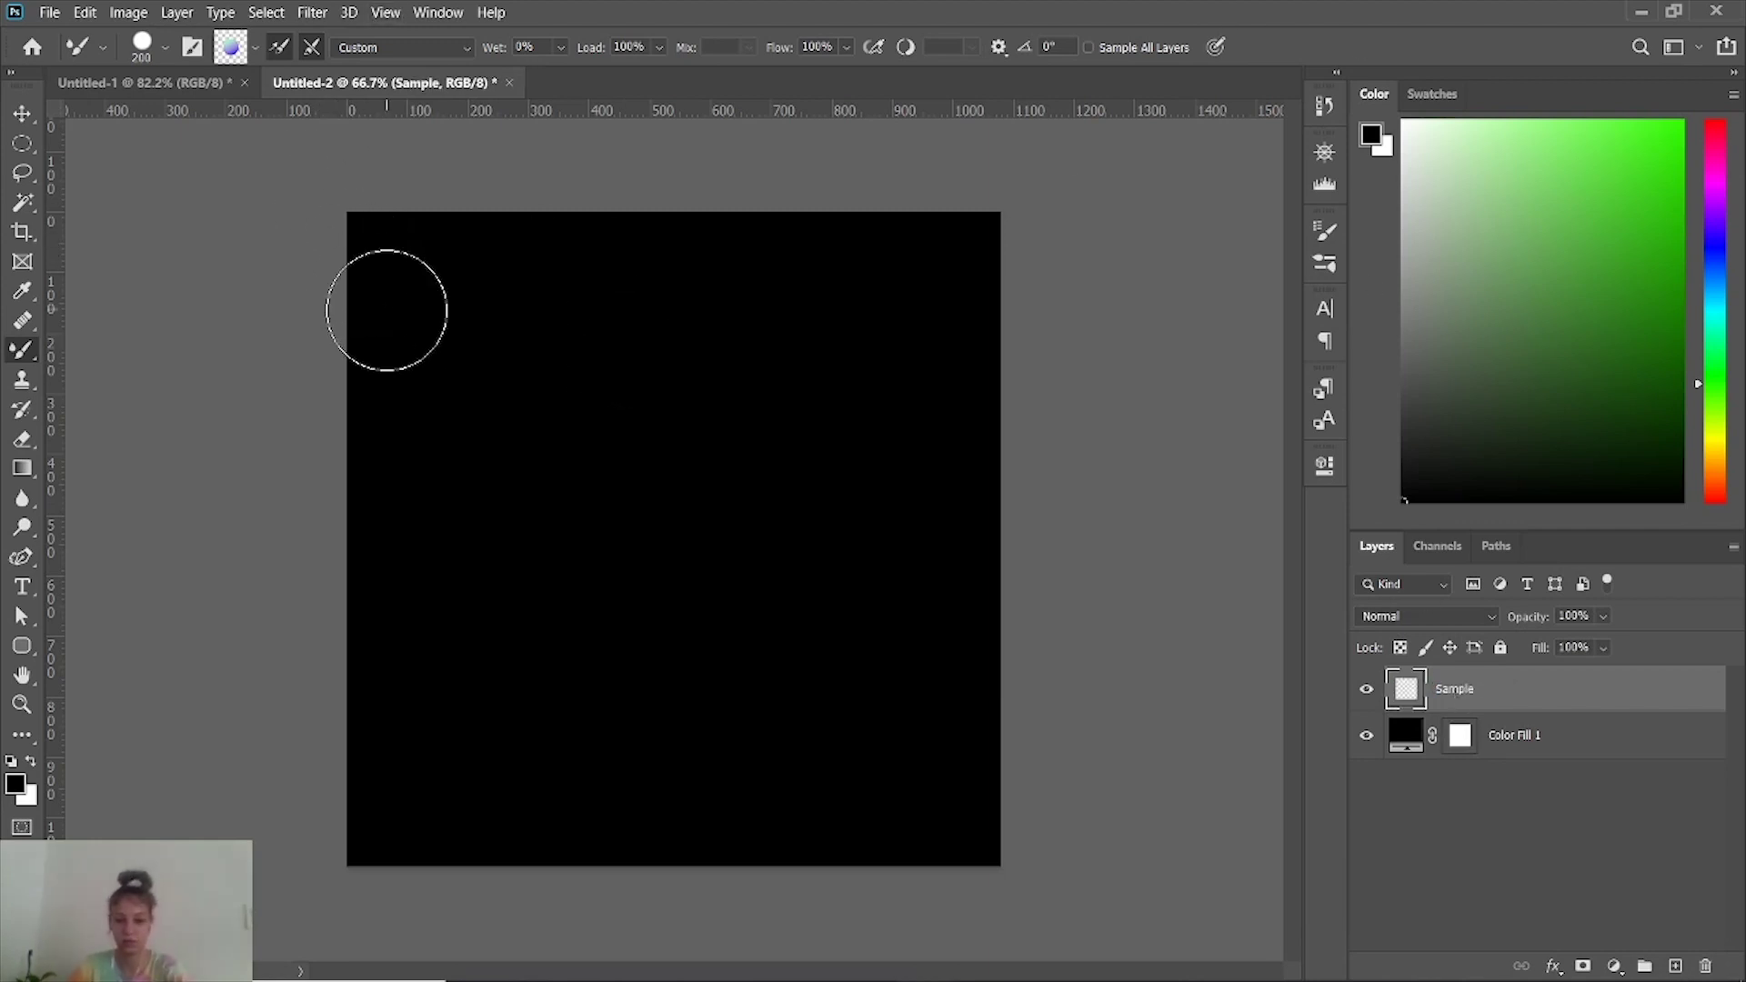
Fill a circular selection about 130 px wide near the canvas's upper-left corner with a diagonal linear mint-to-violet gradient, and deselect it.
{"action": "key", "text": "m"}
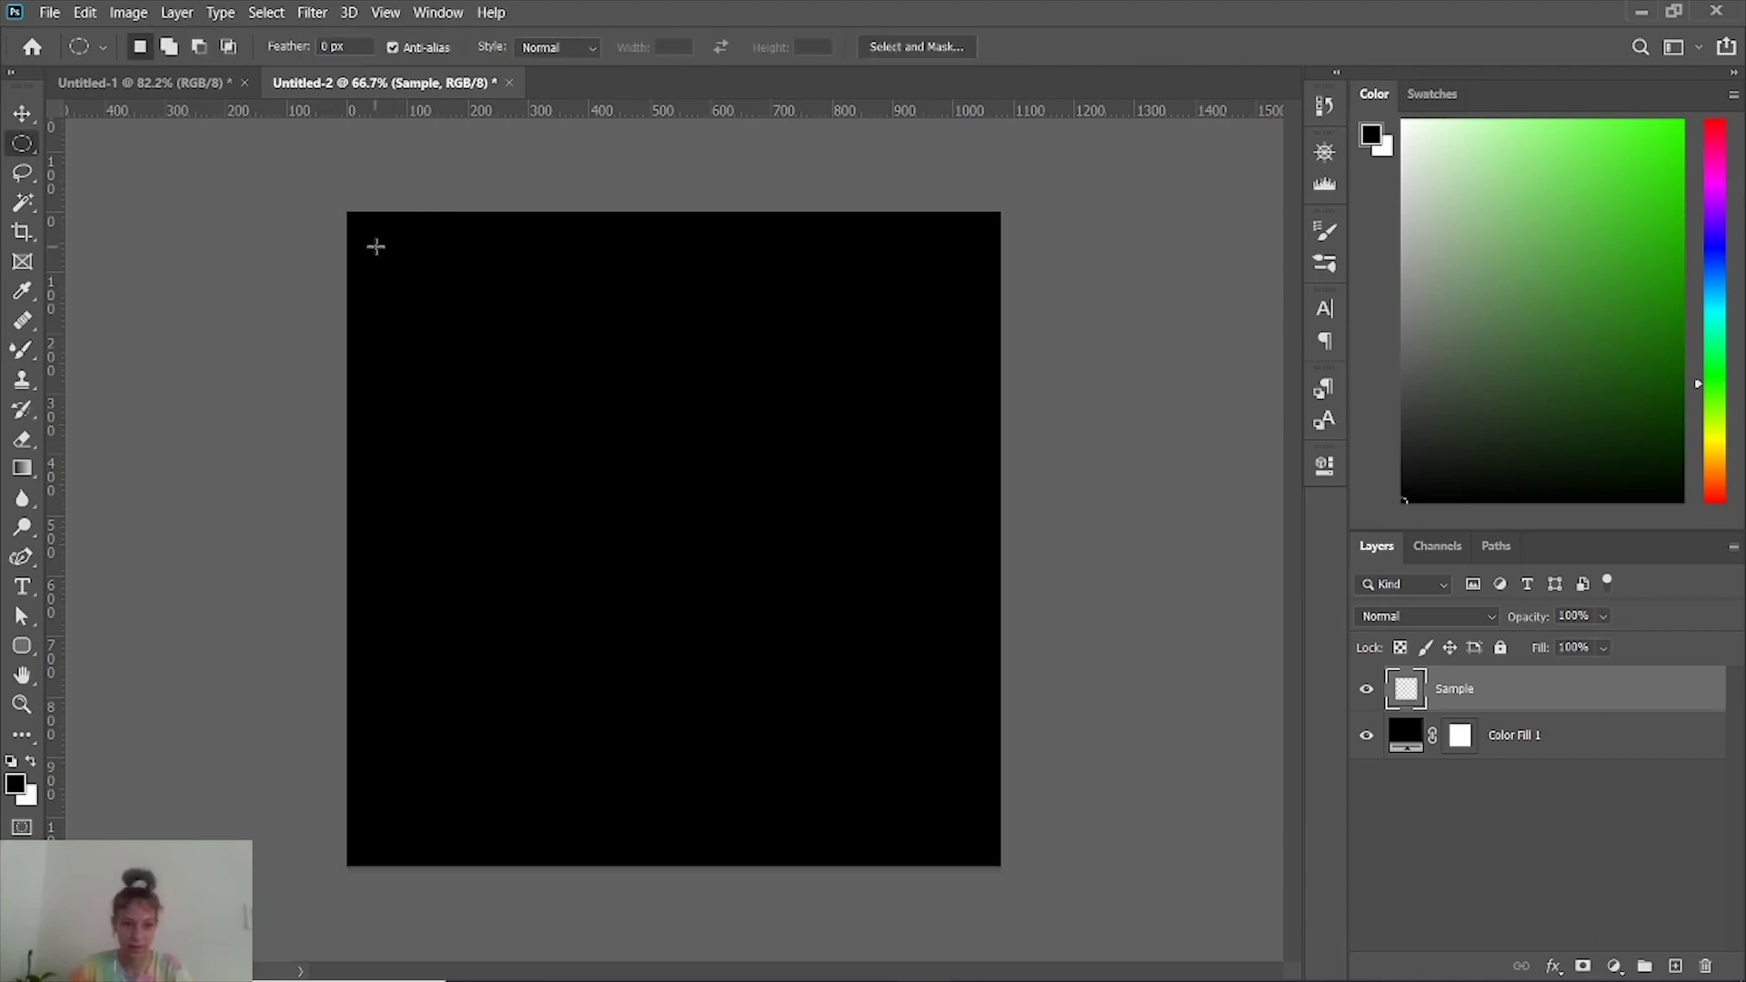
{"action": "left_click_drag", "start_coordinate": [375, 247], "coordinate": [455, 476]}
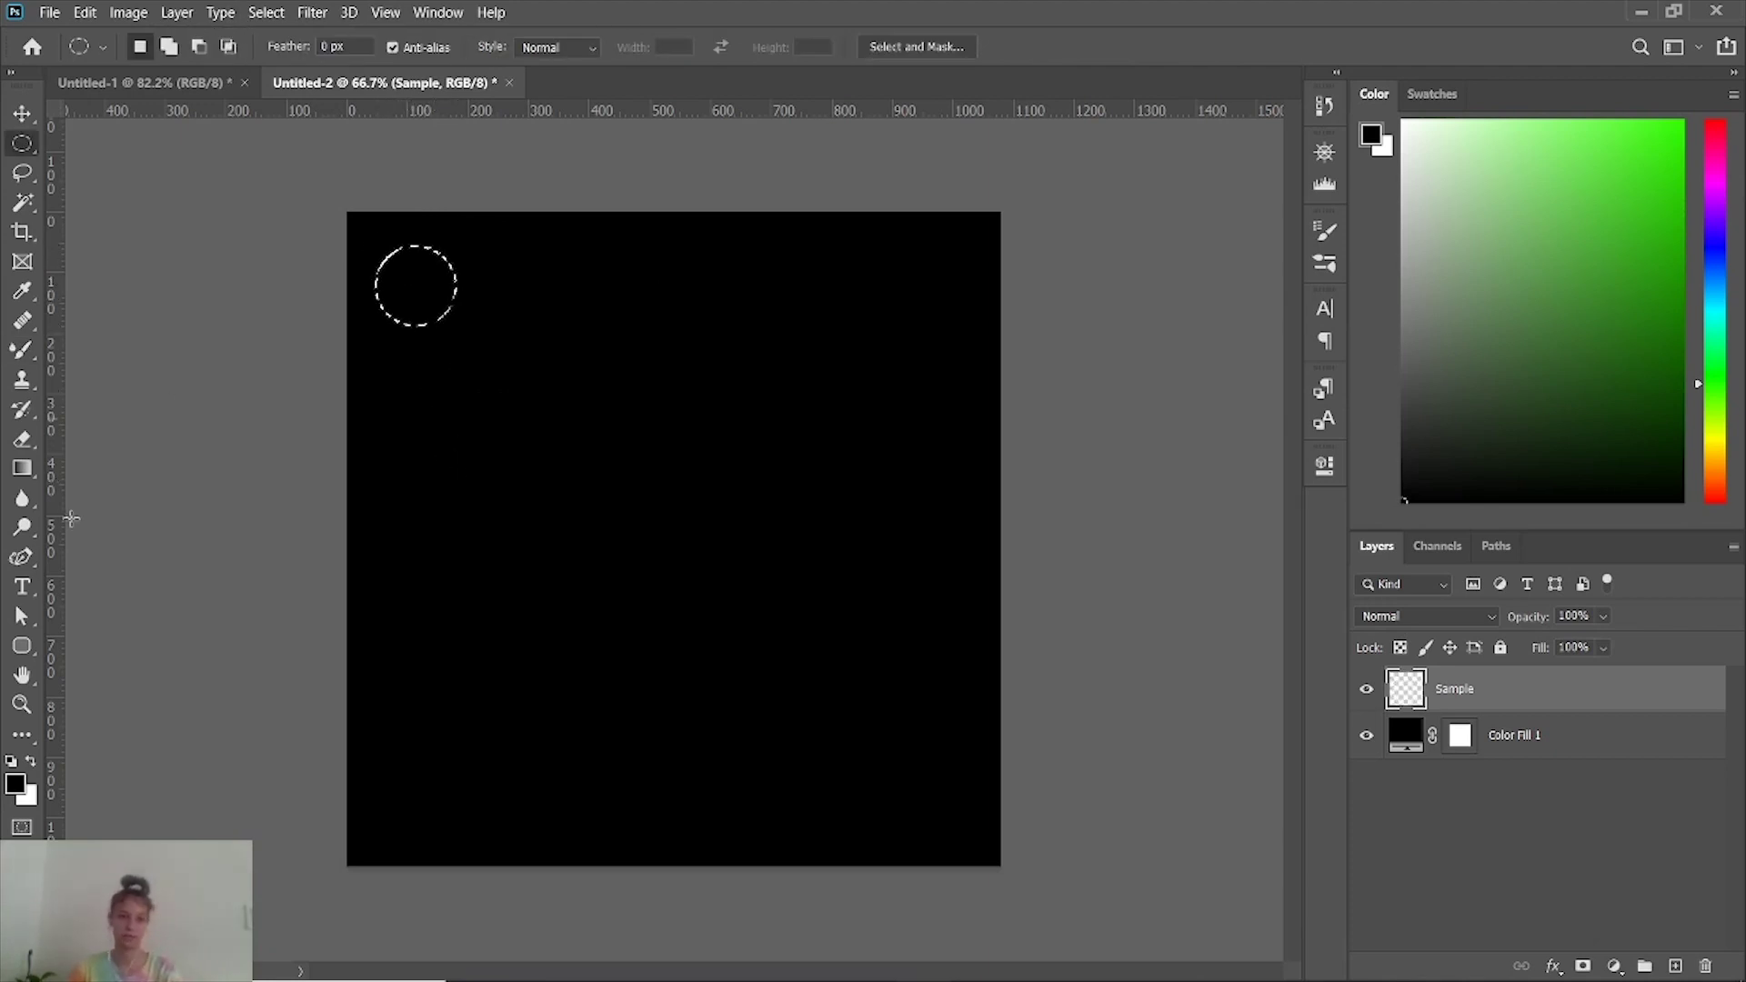
{"action": "key", "text": "g"}
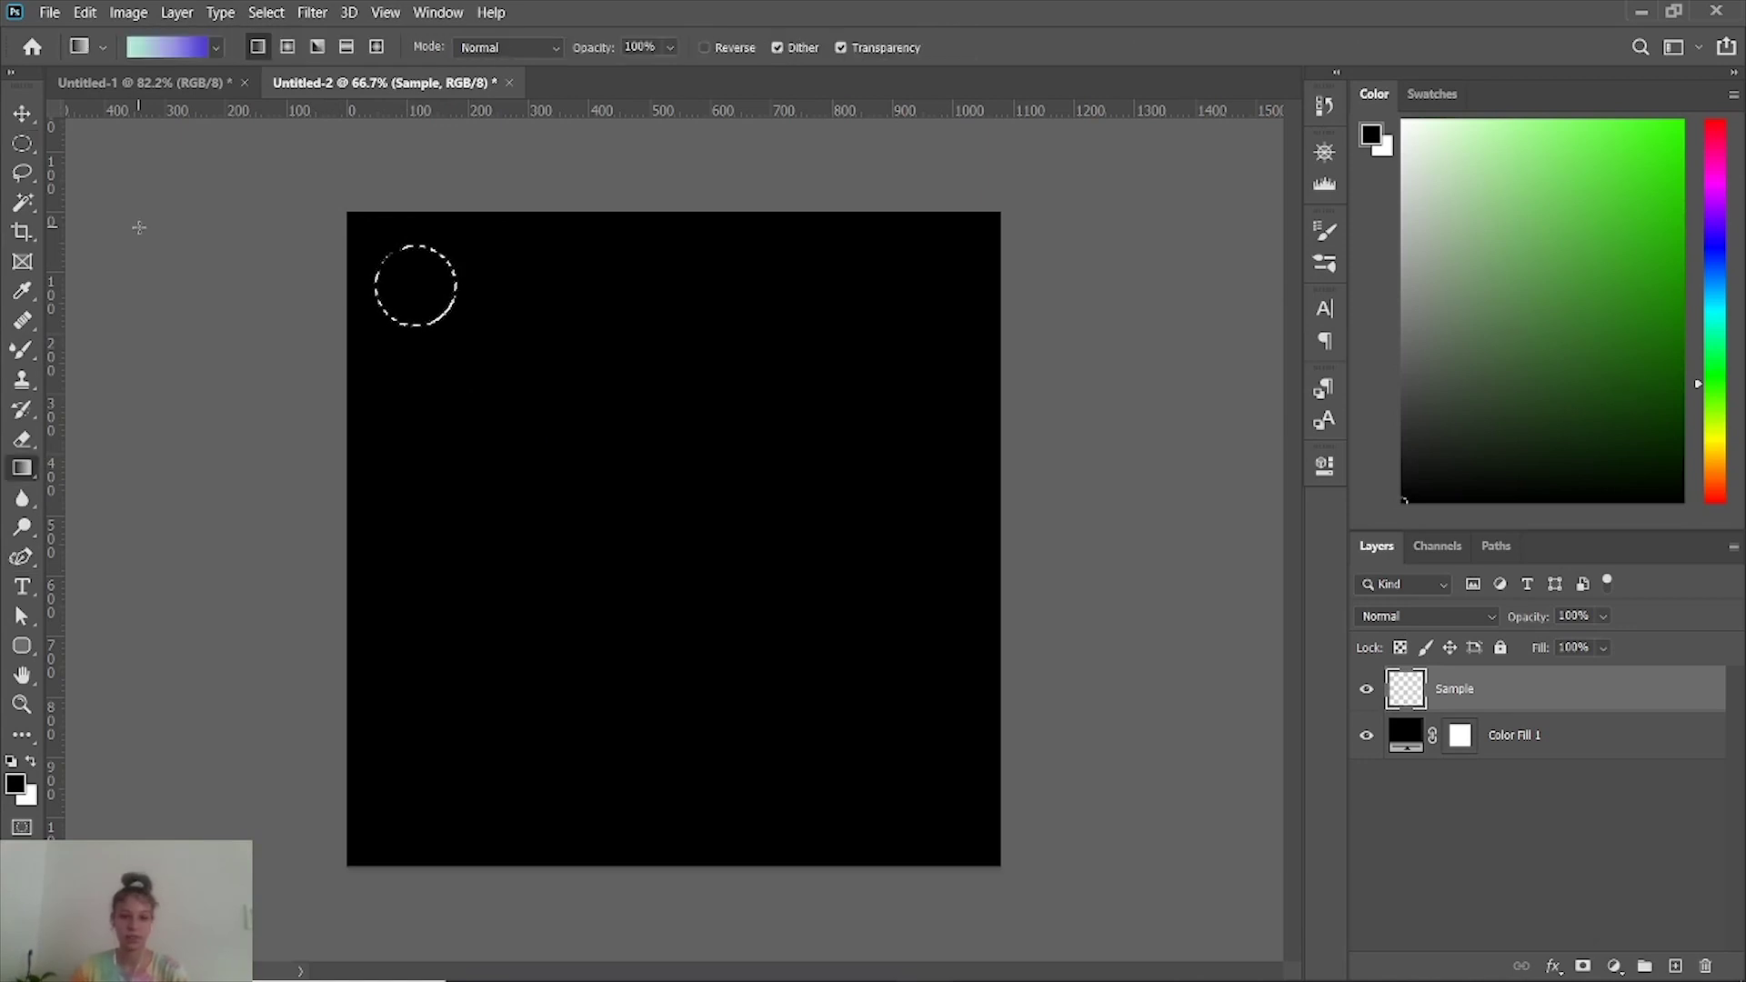
{"action": "left_click", "coordinate": [216, 47]}
{"action": "scroll", "coordinate": [199, 174], "scroll_direction": "down", "scroll_amount": 3}
{"action": "scroll", "coordinate": [200, 173], "scroll_direction": "down", "scroll_amount": 6}
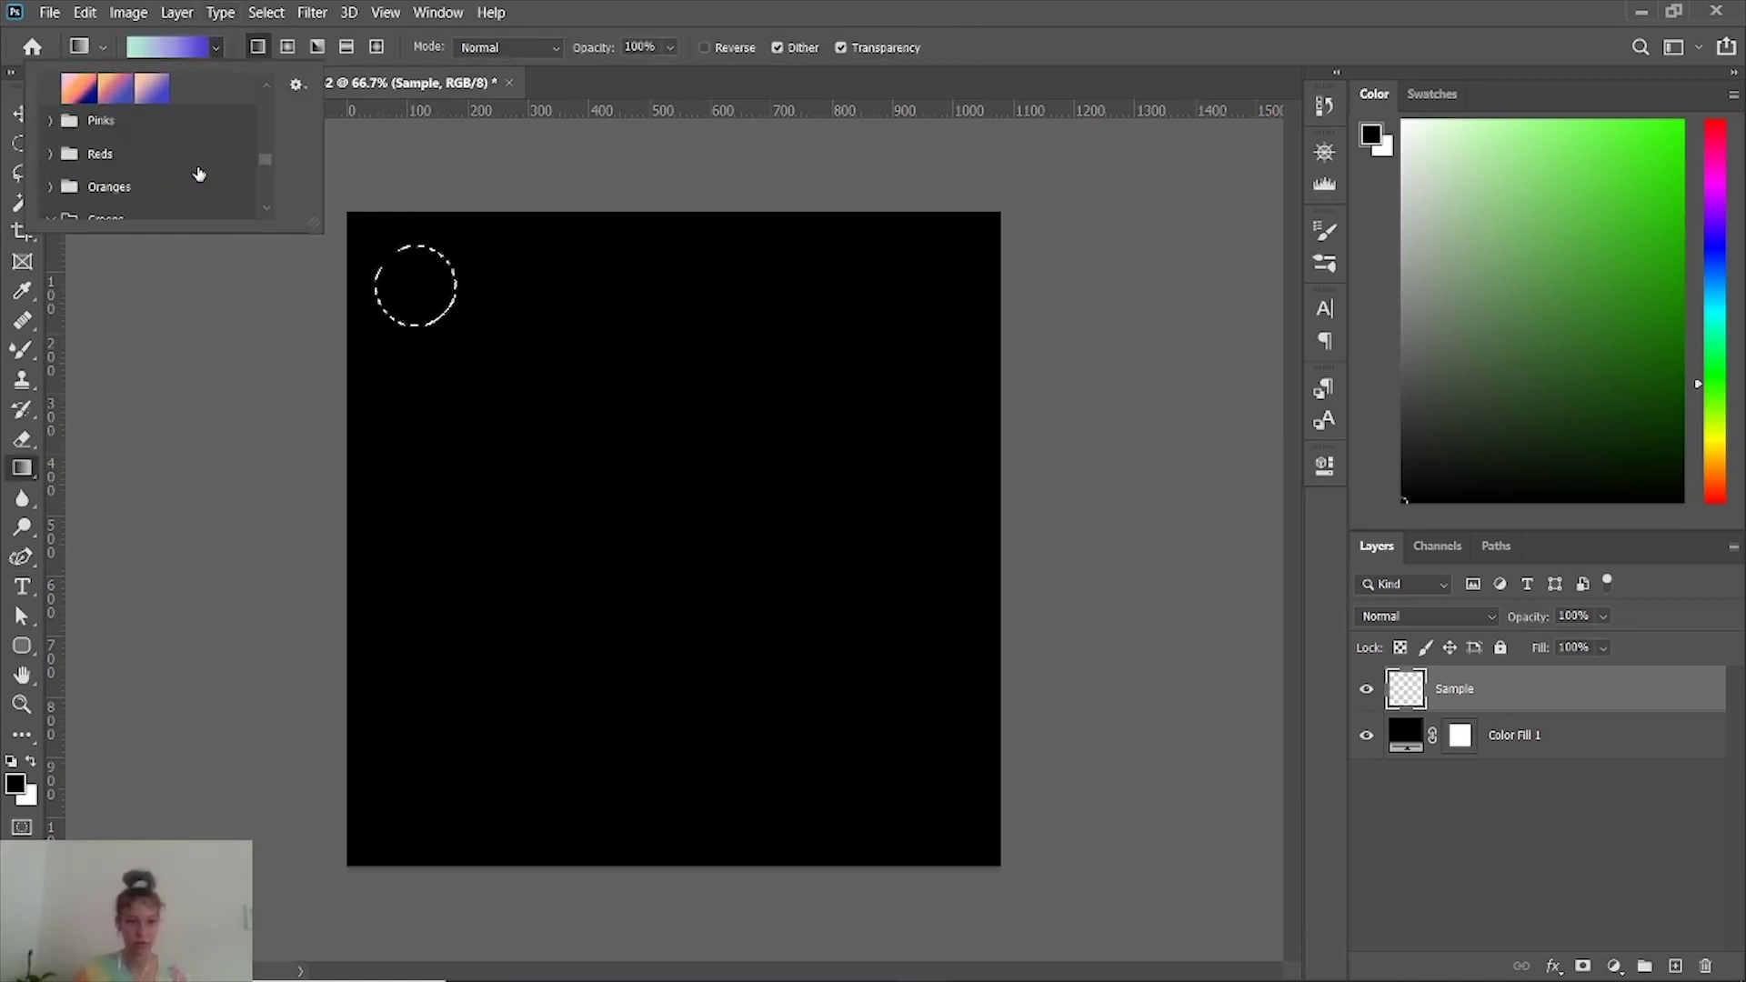
{"action": "scroll", "coordinate": [193, 87], "scroll_direction": "up", "scroll_amount": 5}
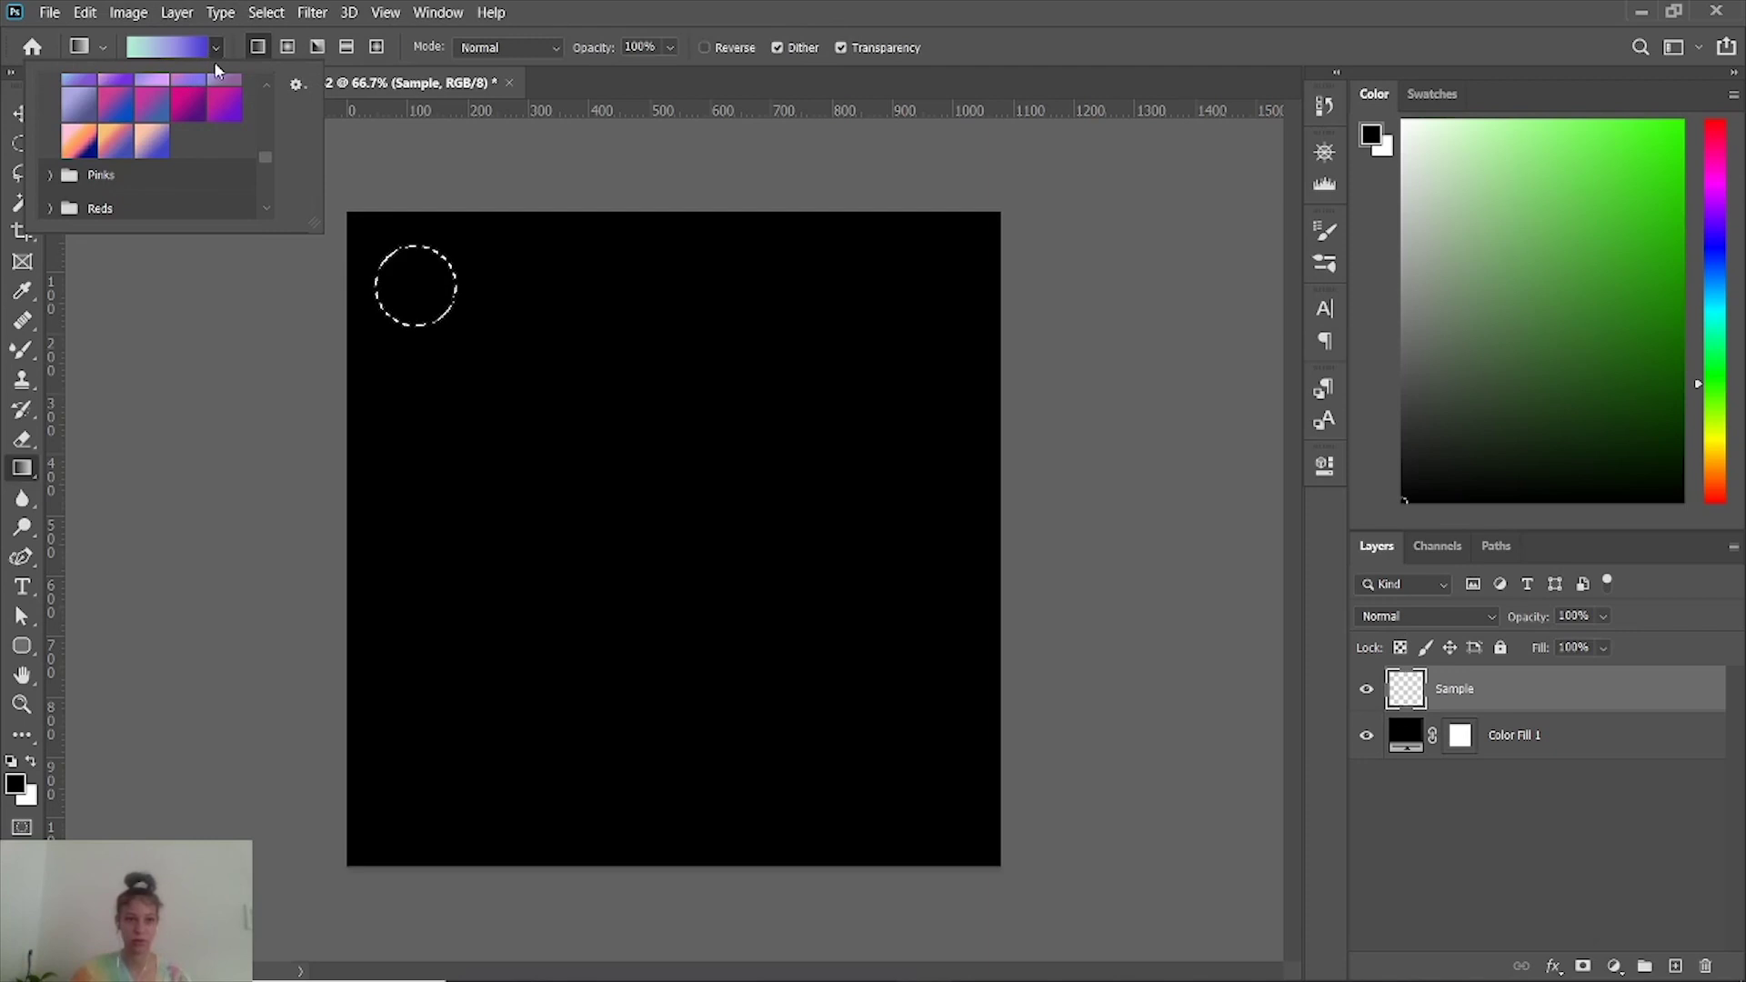
{"action": "left_click", "coordinate": [216, 47]}
{"action": "left_click_drag", "start_coordinate": [396, 251], "coordinate": [440, 319]}
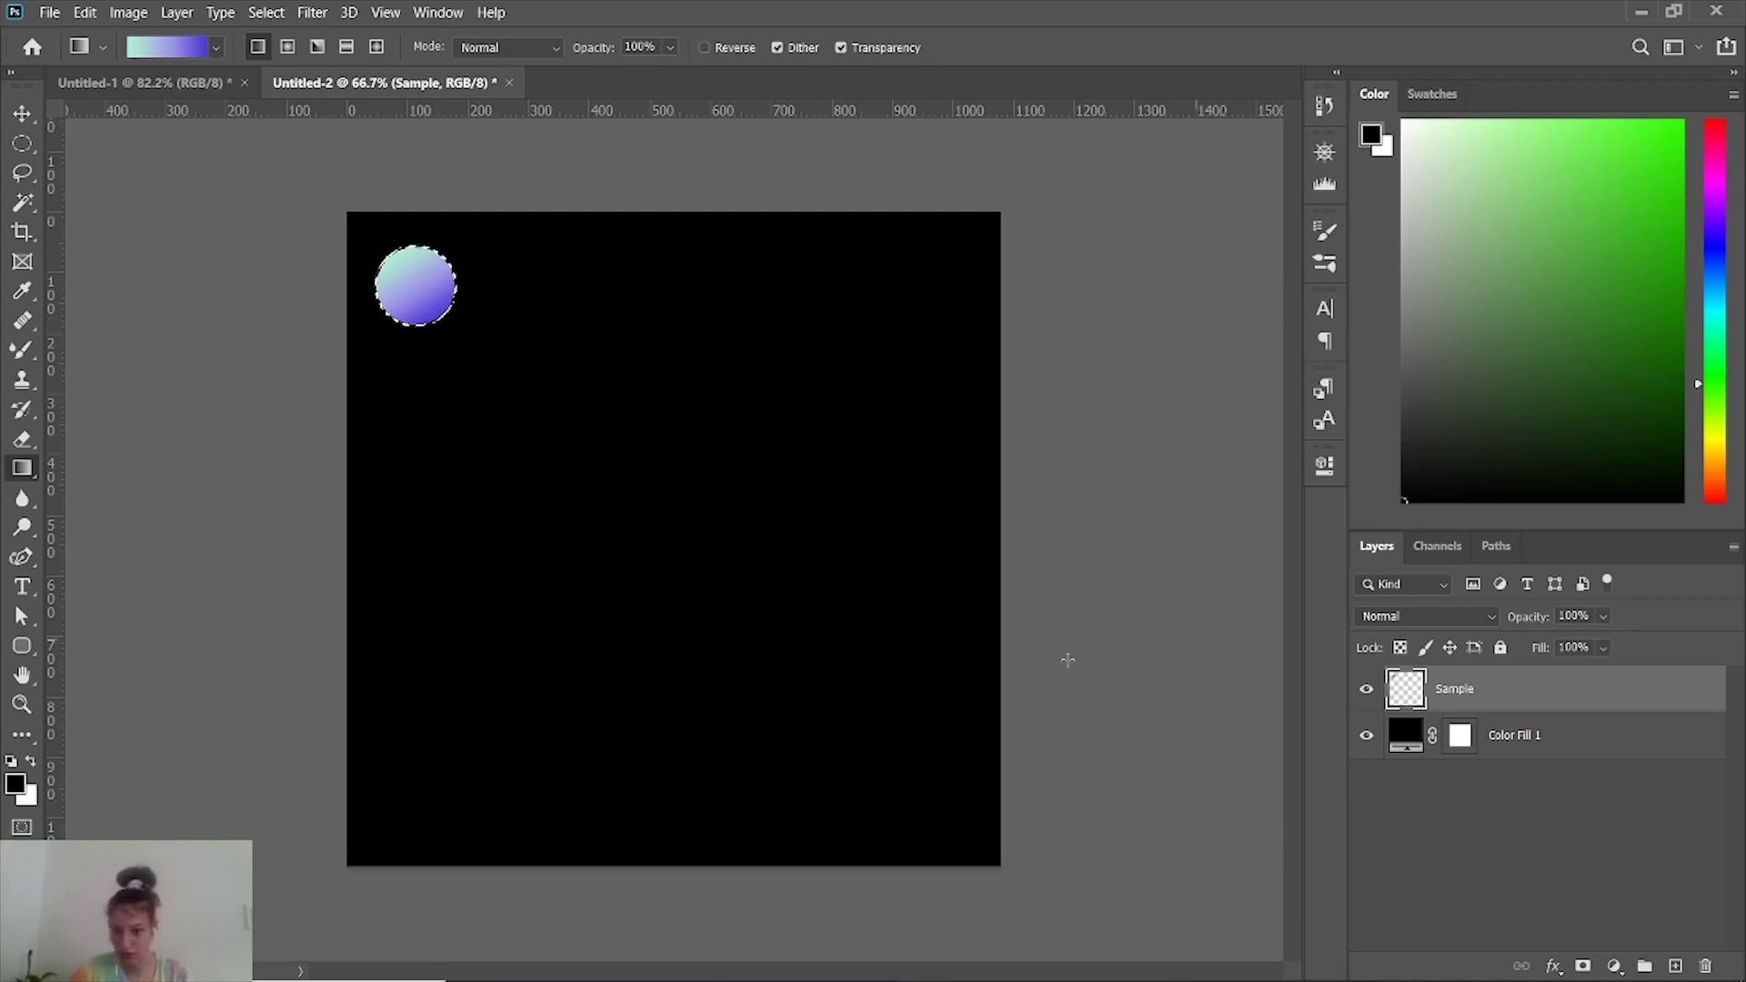
{"action": "key", "text": "ctrl+d"}
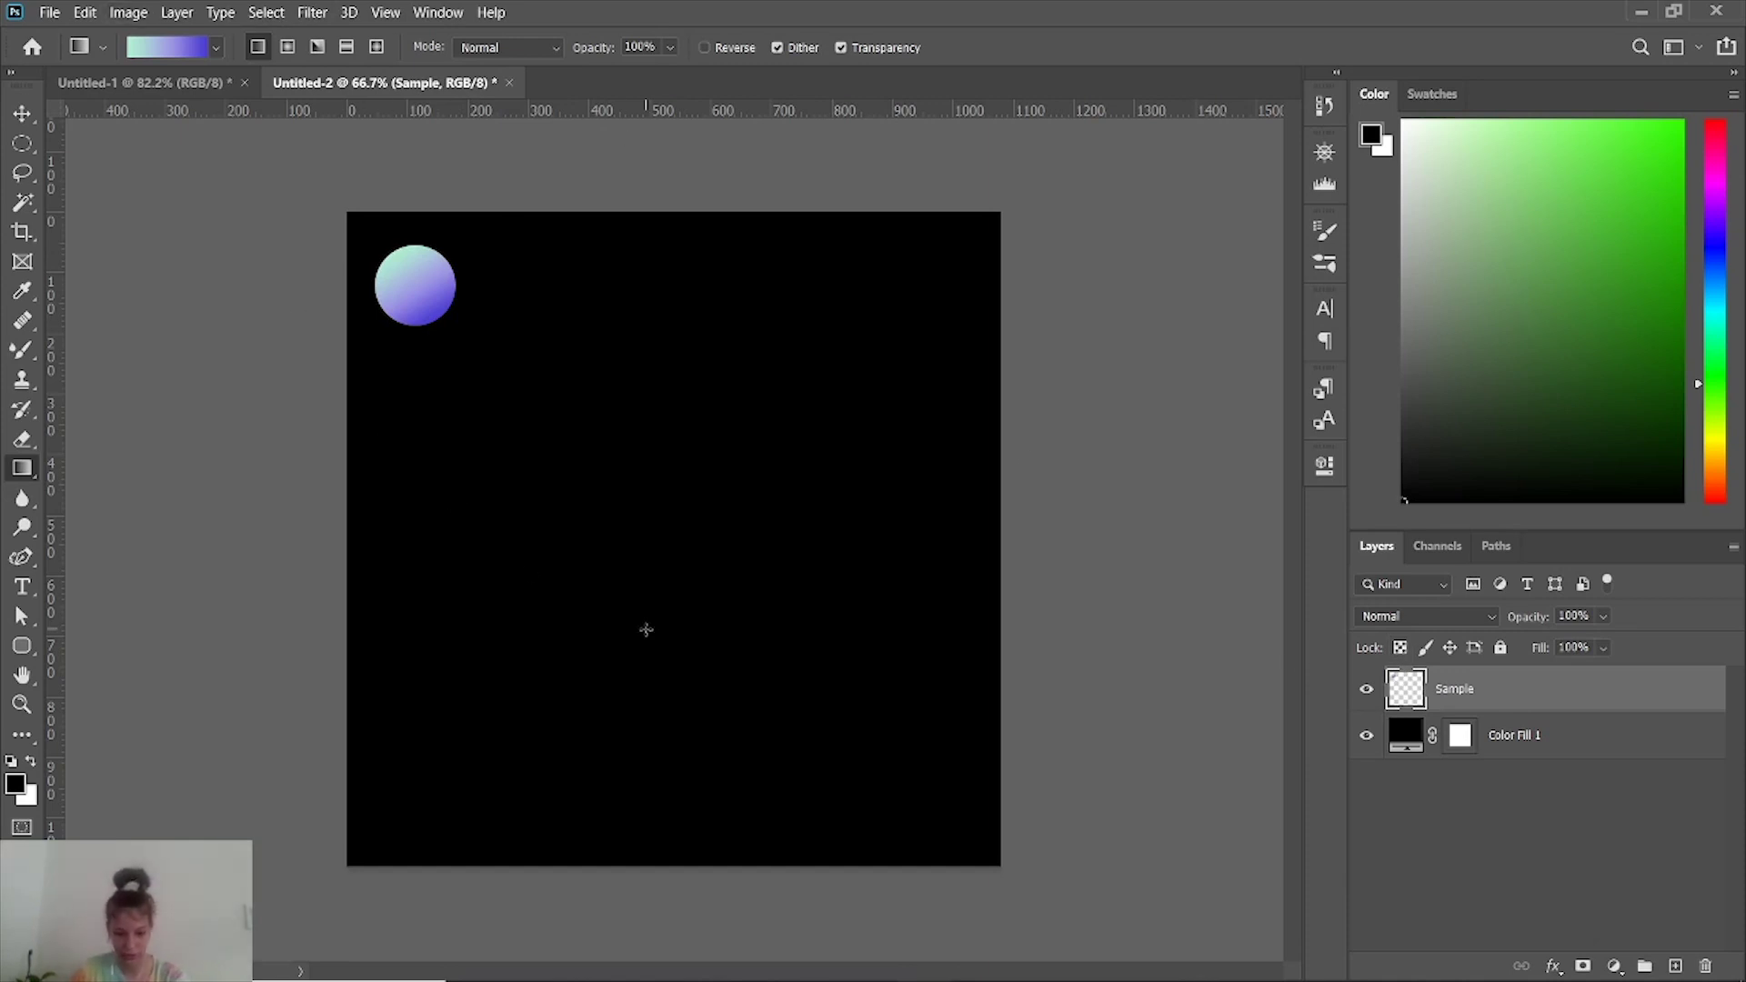
Activate the Mixer Brush tool.
{"action": "key", "text": "b"}
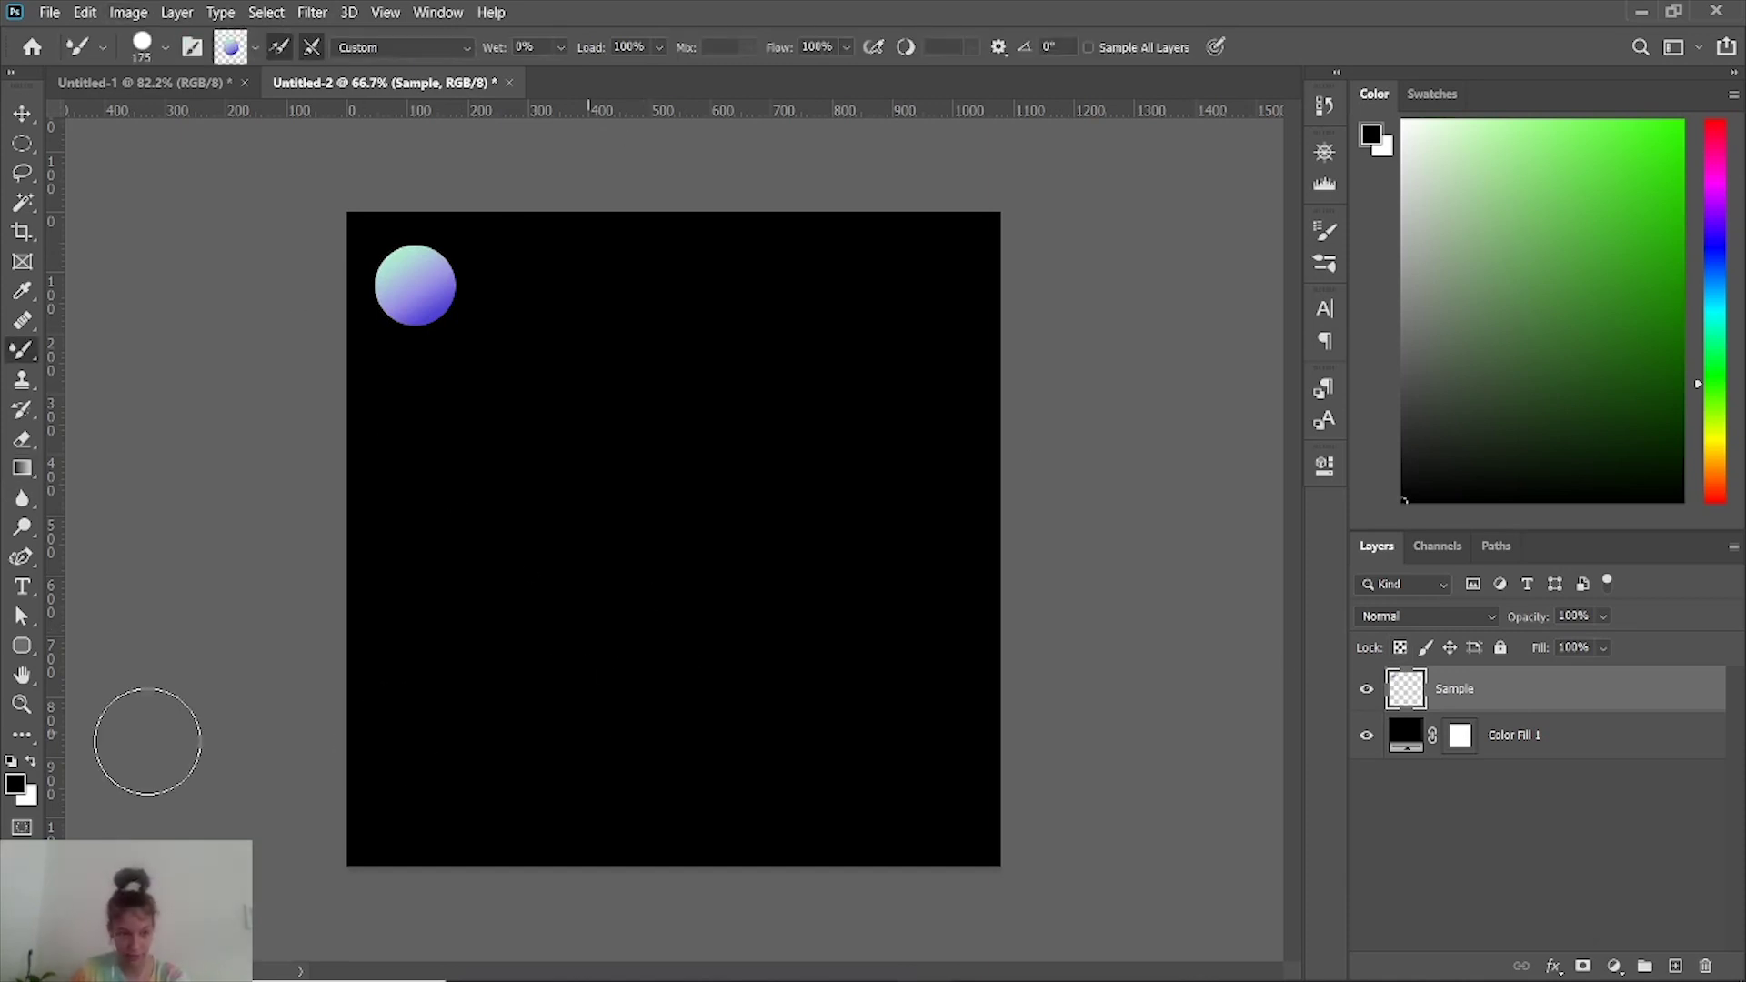
{"action": "right_click", "coordinate": [23, 350]}
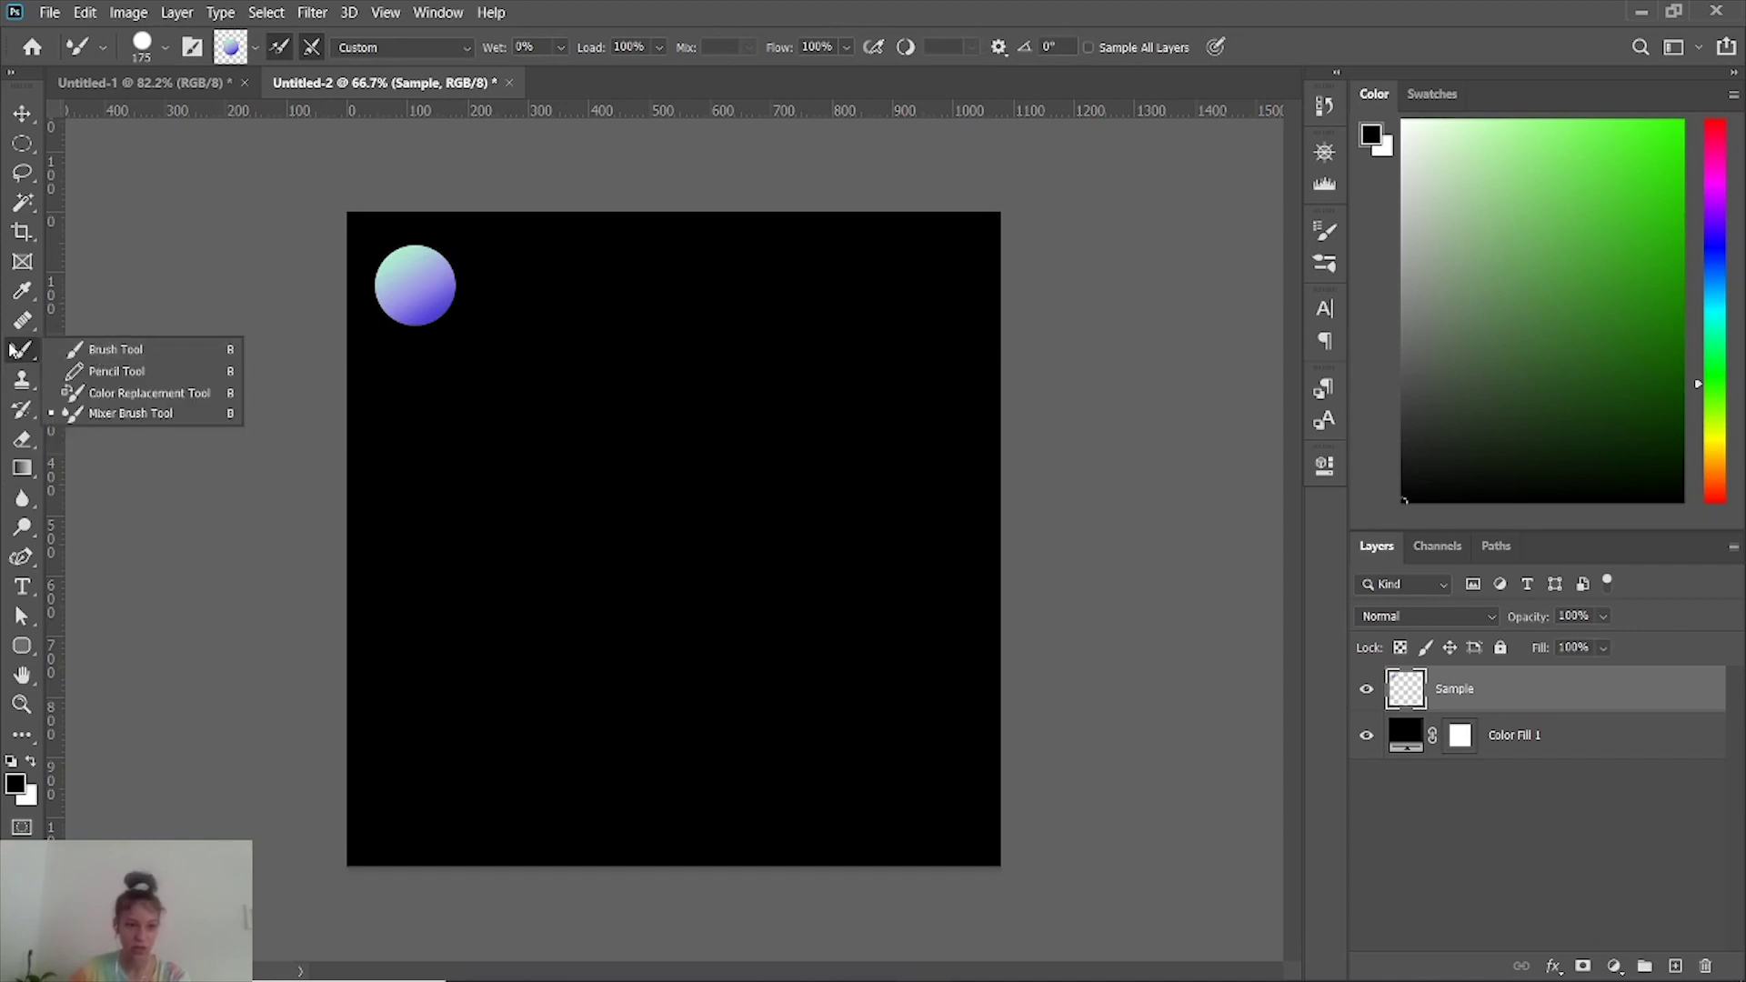
{"action": "left_click", "coordinate": [167, 356]}
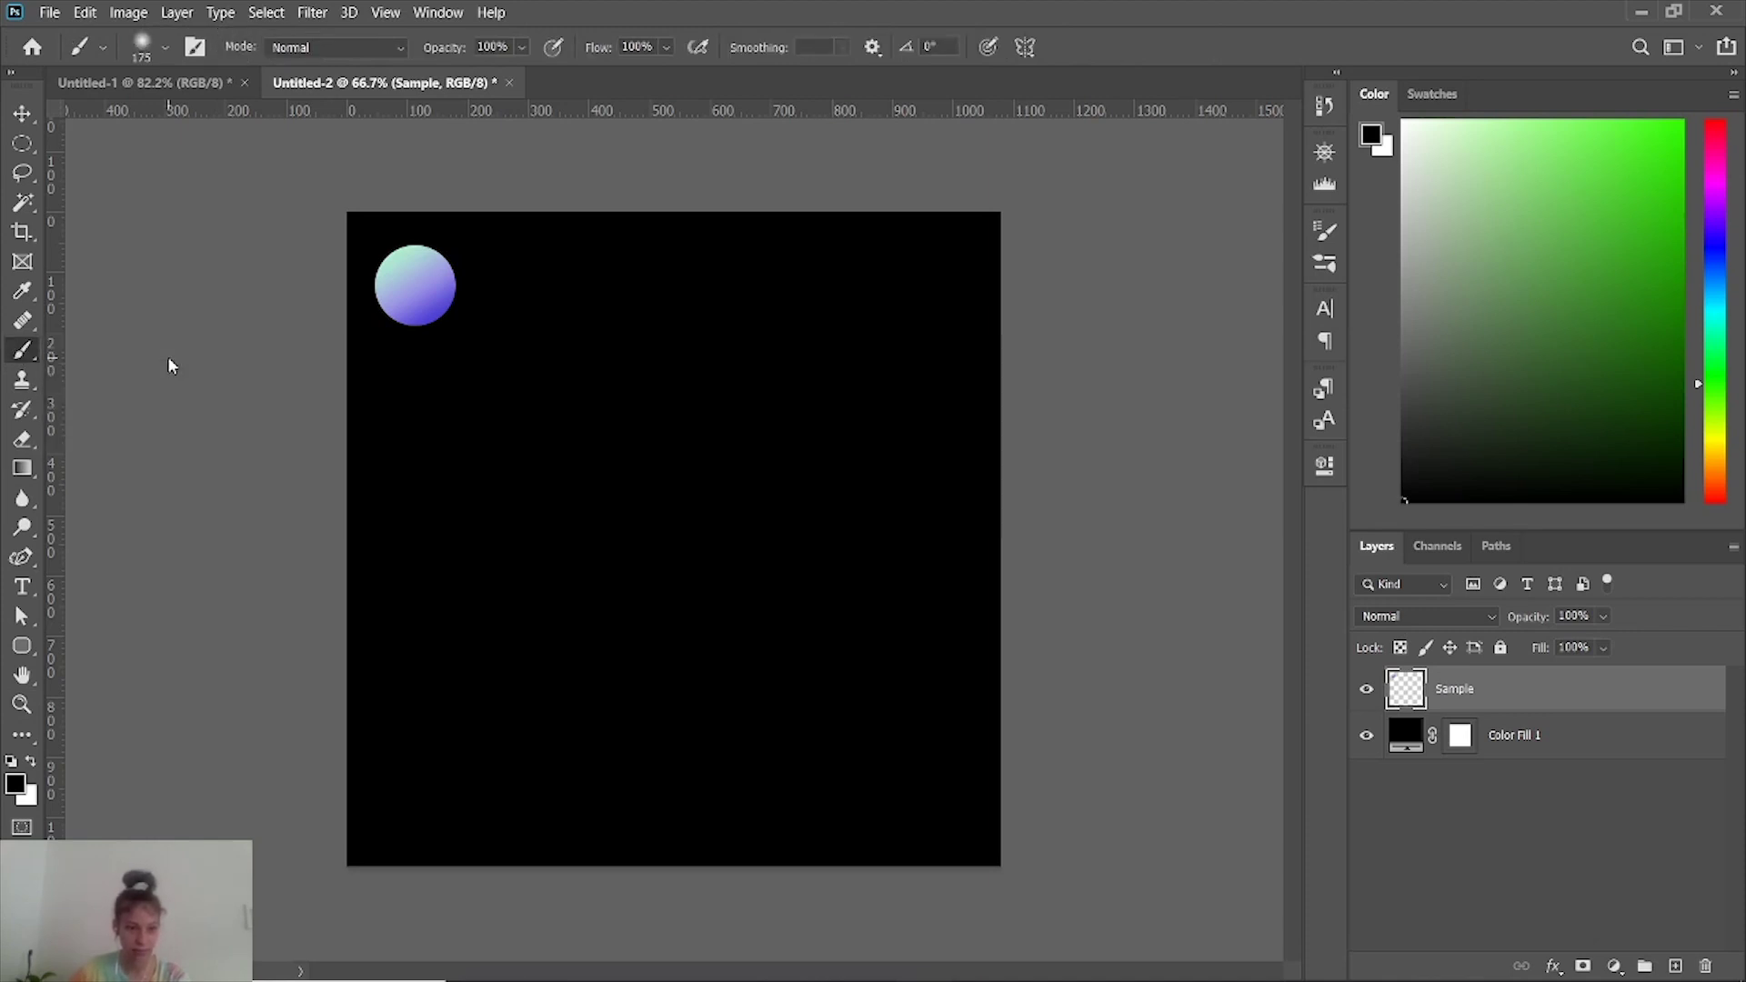
{"action": "right_click", "coordinate": [21, 357]}
{"action": "left_click", "coordinate": [136, 413]}
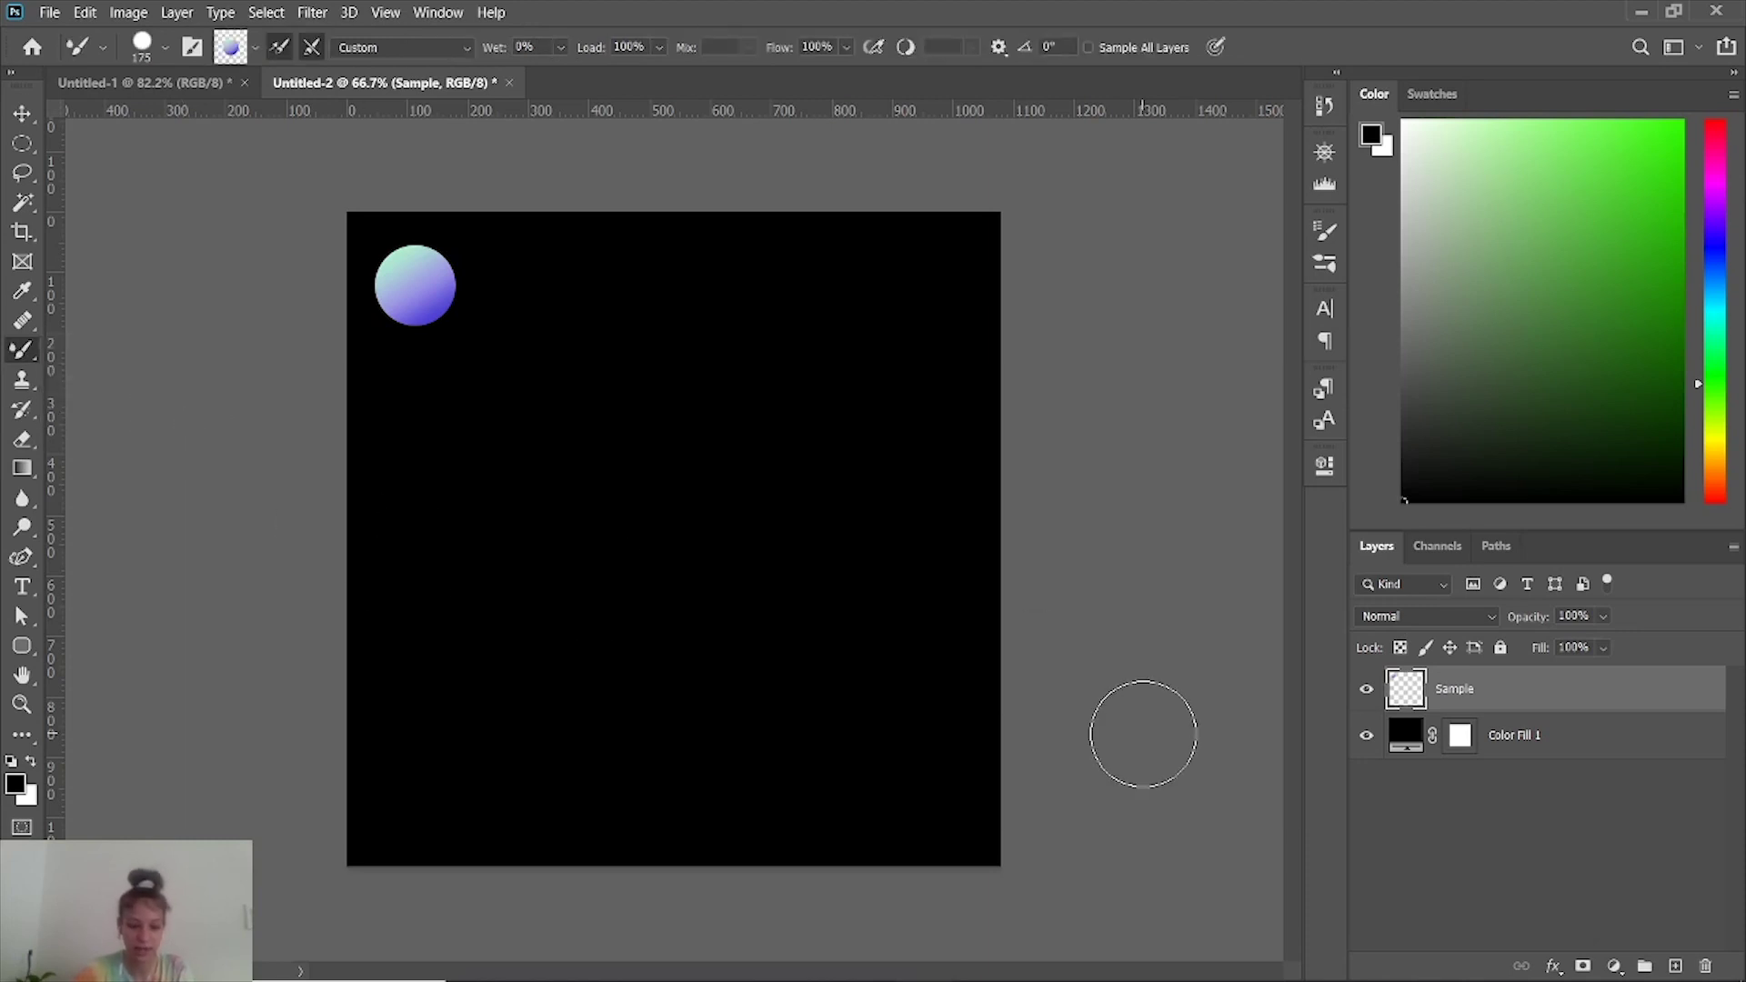
{"action": "key", "text": "shift+b"}
{"action": "key", "text": "shift+b"}
{"action": "key", "text": "shift+b"}
{"action": "key", "text": "shift+b"}
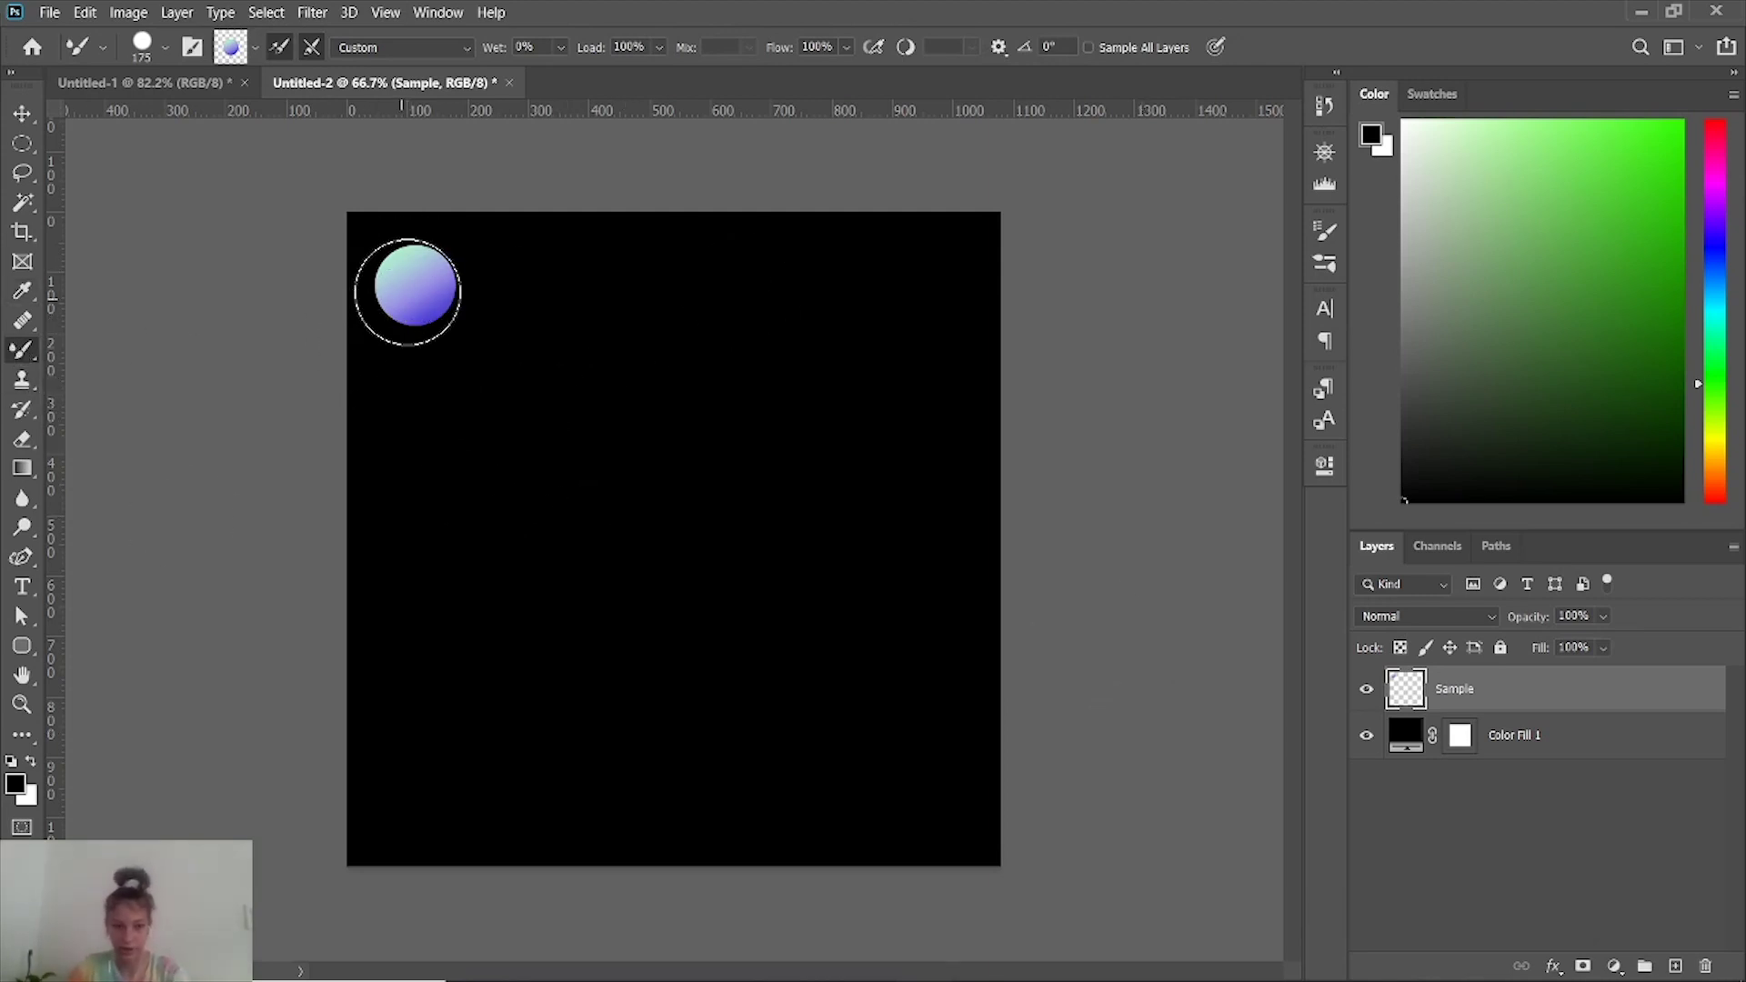
Load the Mixer Brush by sampling the center of the gradient circle with Sample All Layers turned off.
{"action": "left_click", "coordinate": [415, 291], "text": "alt"}
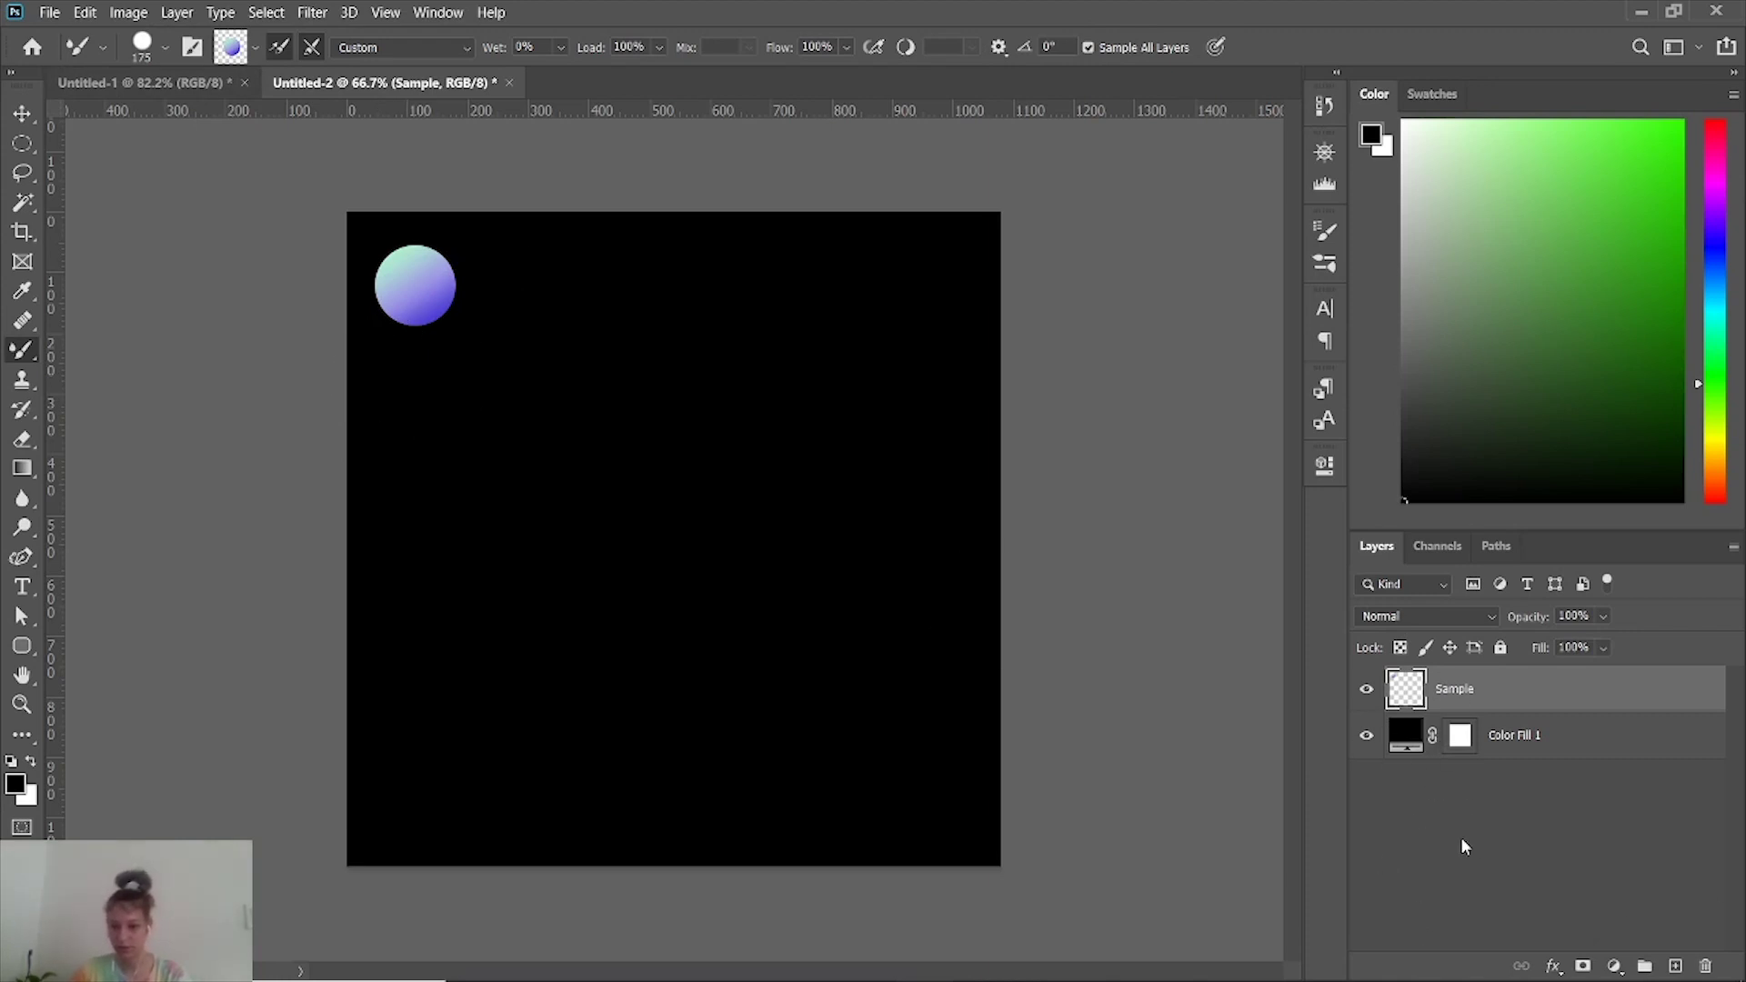
{"action": "left_click", "coordinate": [417, 289], "text": "alt"}
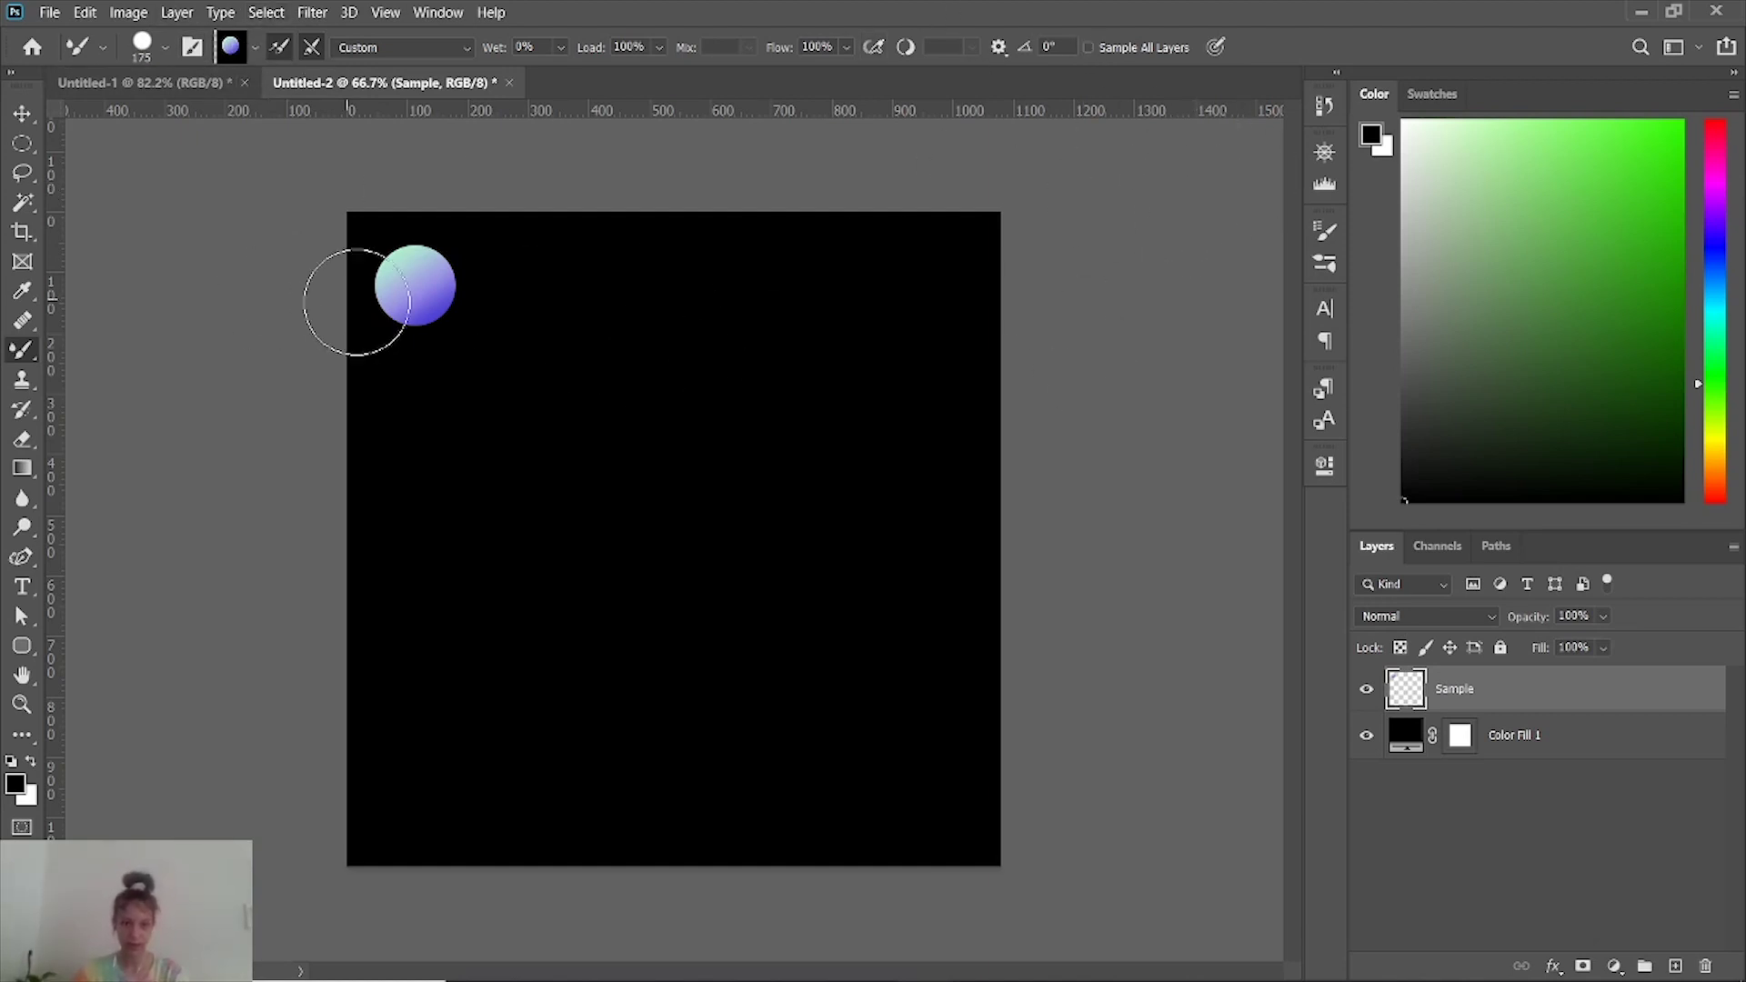
{"action": "left_click", "coordinate": [416, 288], "text": "alt"}
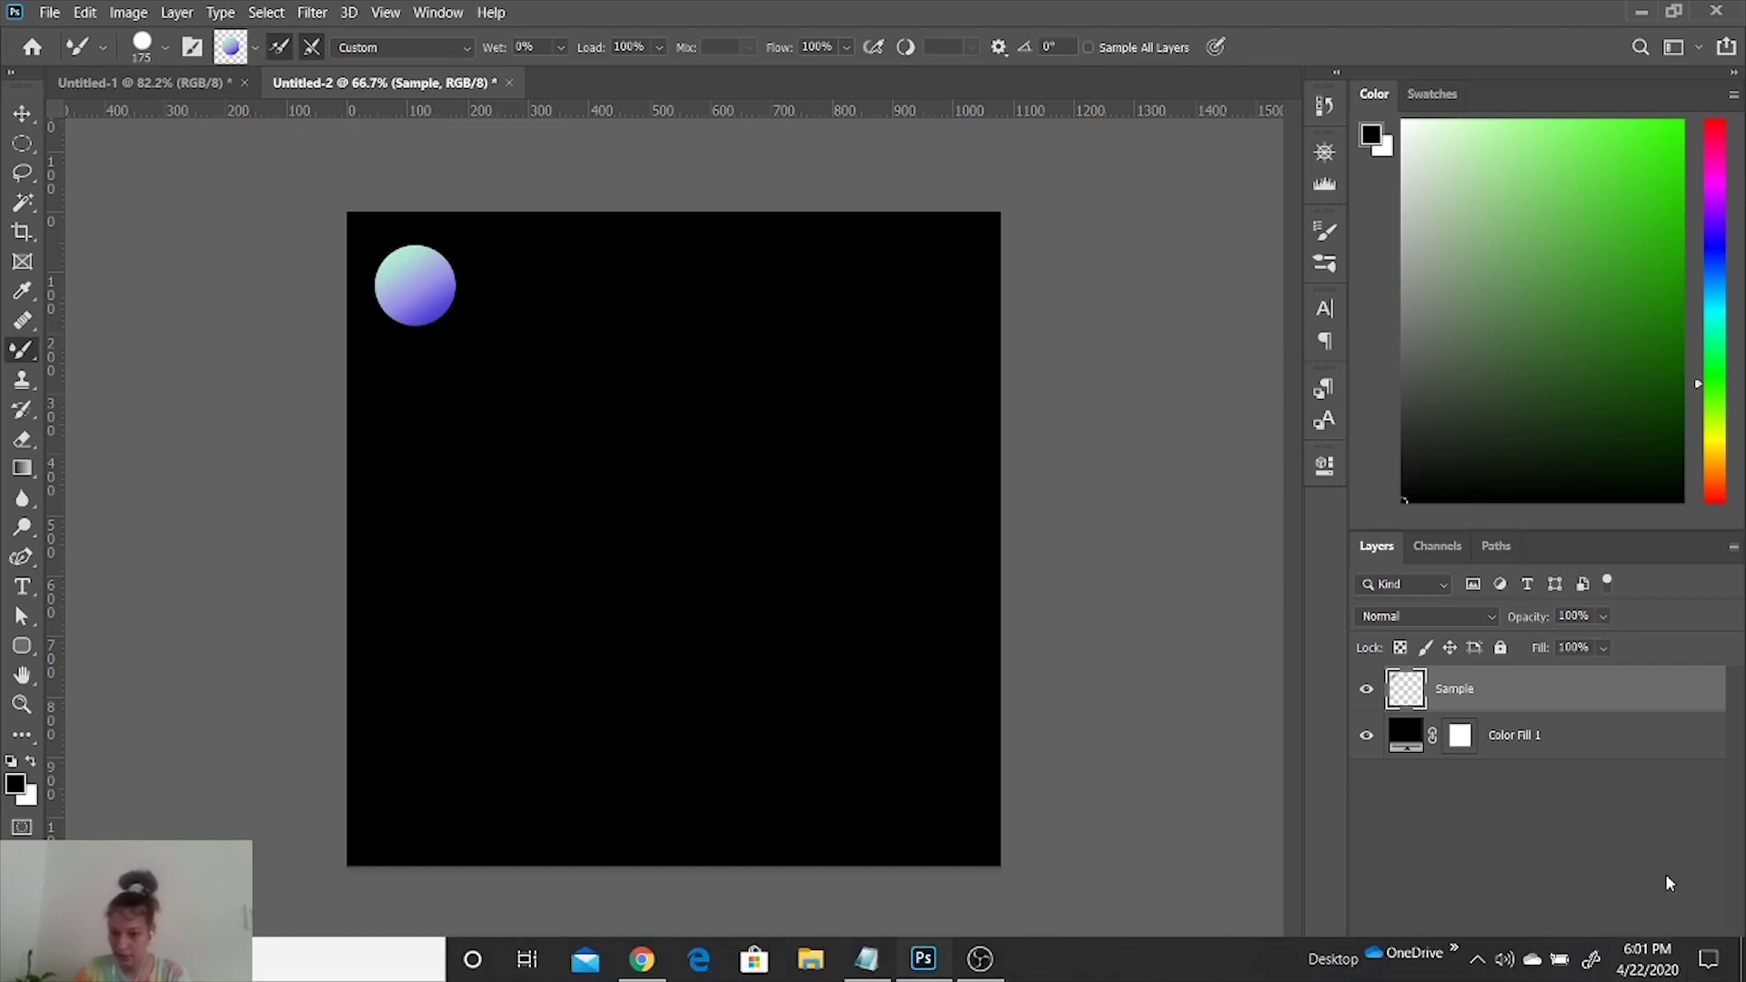
Add a new empty layer above the Sample layer and name it Draw.
{"action": "left_click", "coordinate": [1674, 965]}
{"action": "double_click", "coordinate": [1455, 689]}
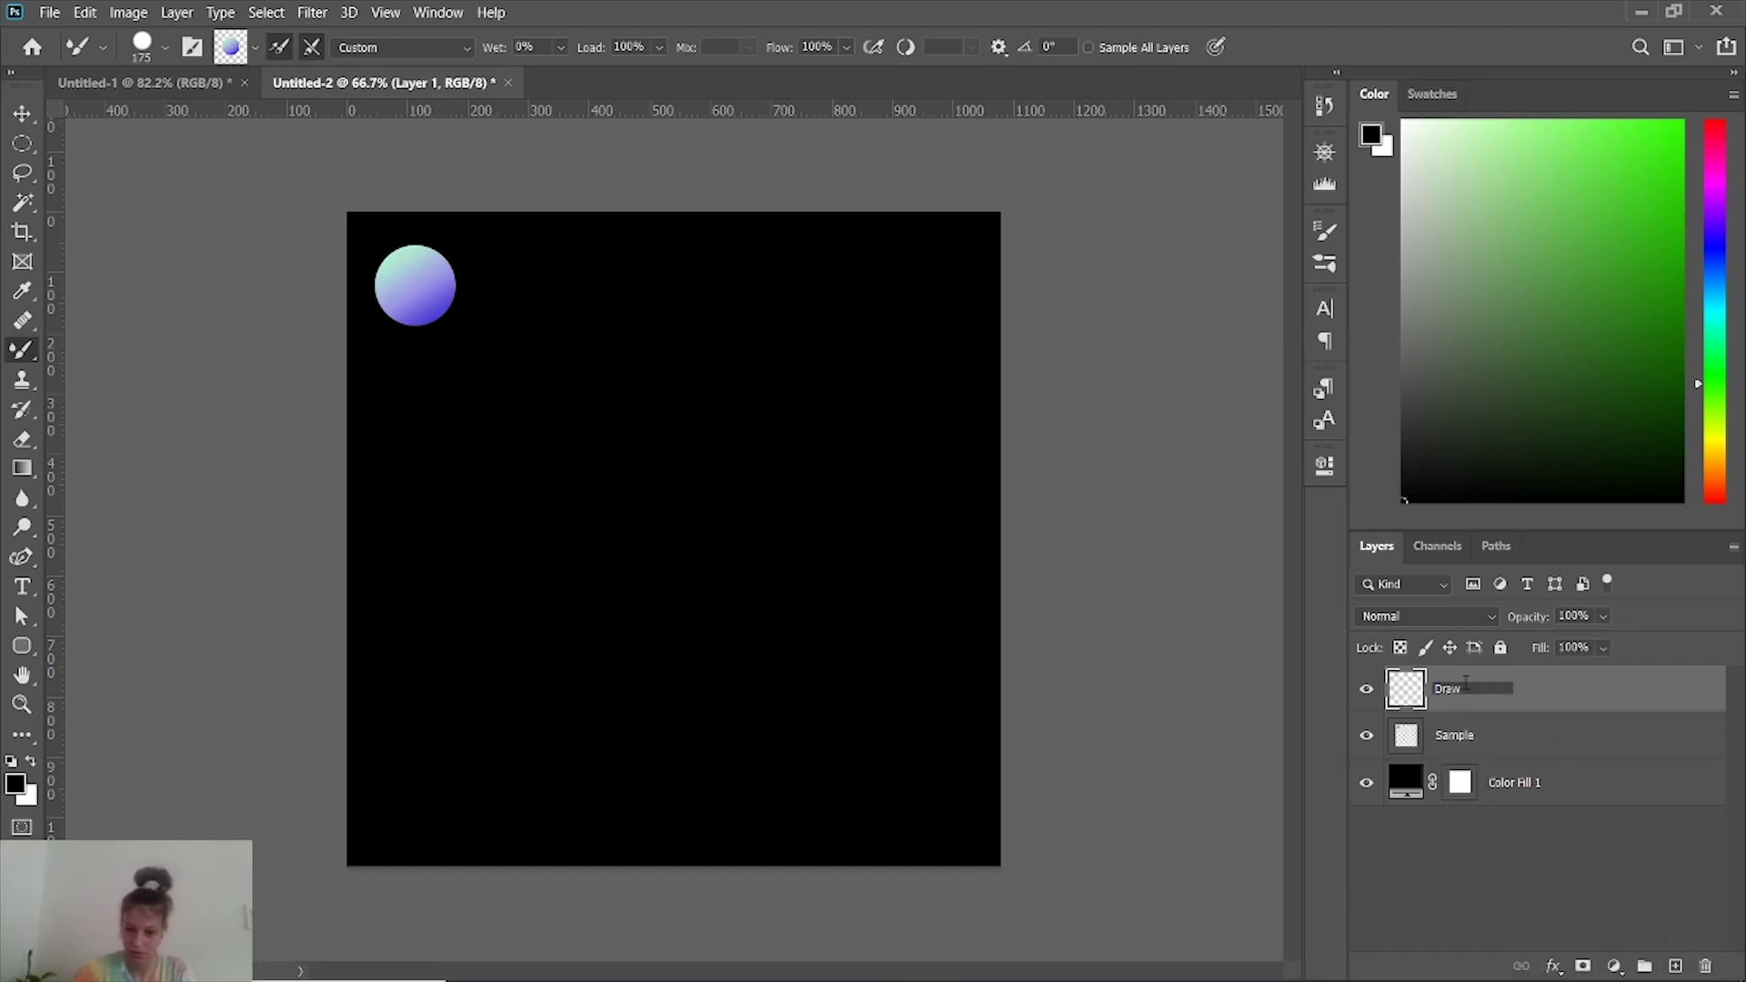
{"action": "key", "text": "Return"}
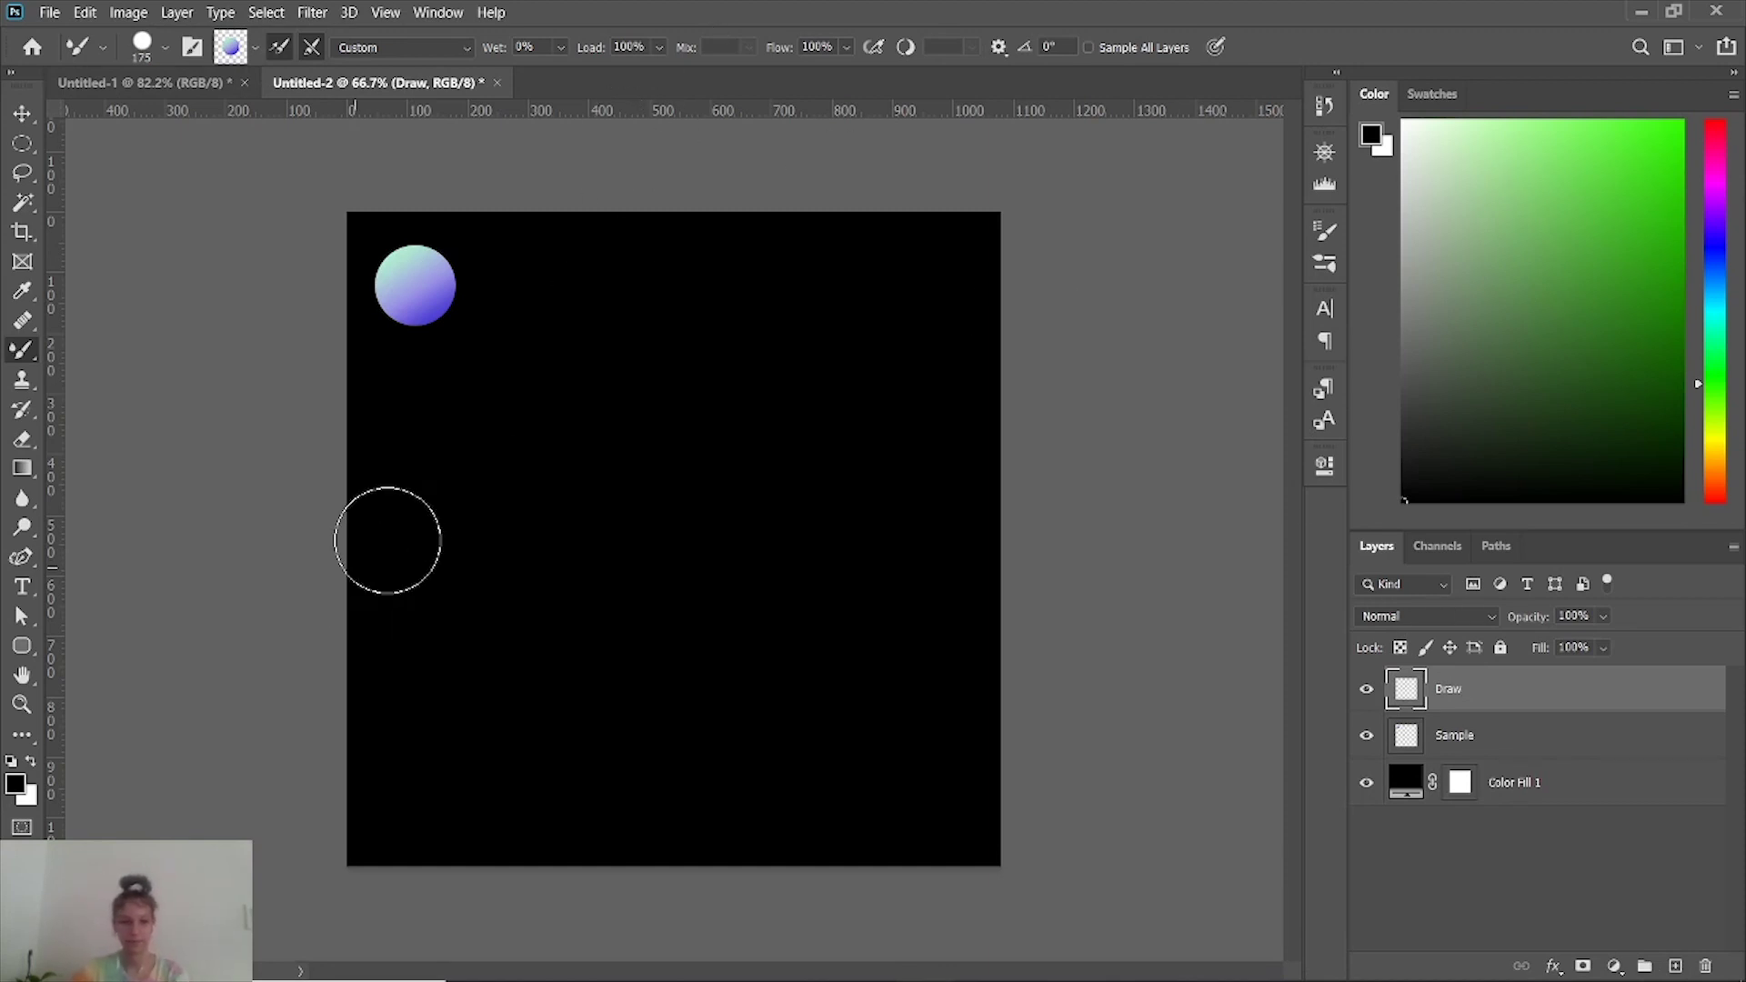
Try a winding freehand Mixer Brush stroke down the canvas on the Draw layer and undo it.
{"action": "mouse_move", "coordinate": [812, 306]}
{"action": "left_mouse_down"}
{"action": "mouse_move", "coordinate": [636, 299]}
{"action": "mouse_move", "coordinate": [841, 374]}
{"action": "mouse_move", "coordinate": [809, 470]}
{"action": "mouse_move", "coordinate": [431, 488]}
{"action": "mouse_move", "coordinate": [796, 555]}
{"action": "left_mouse_up"}
{"action": "left_click_drag", "start_coordinate": [585, 632], "coordinate": [786, 705]}
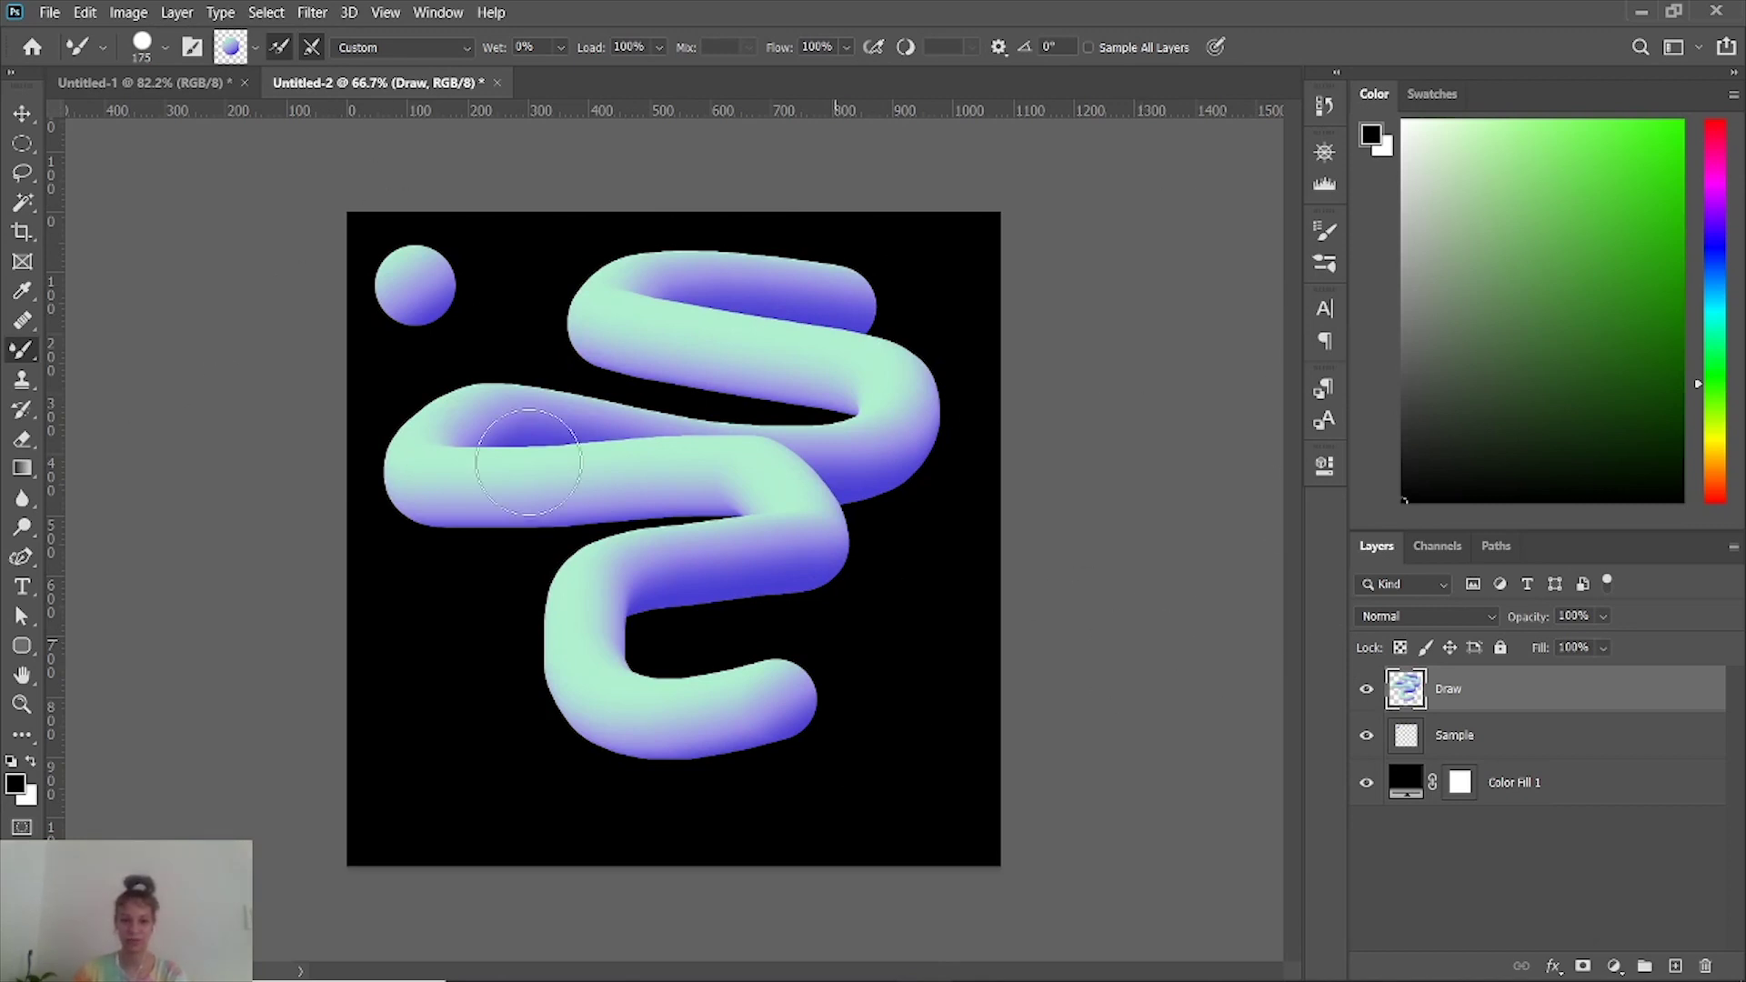
{"action": "key", "text": "ctrl+z"}
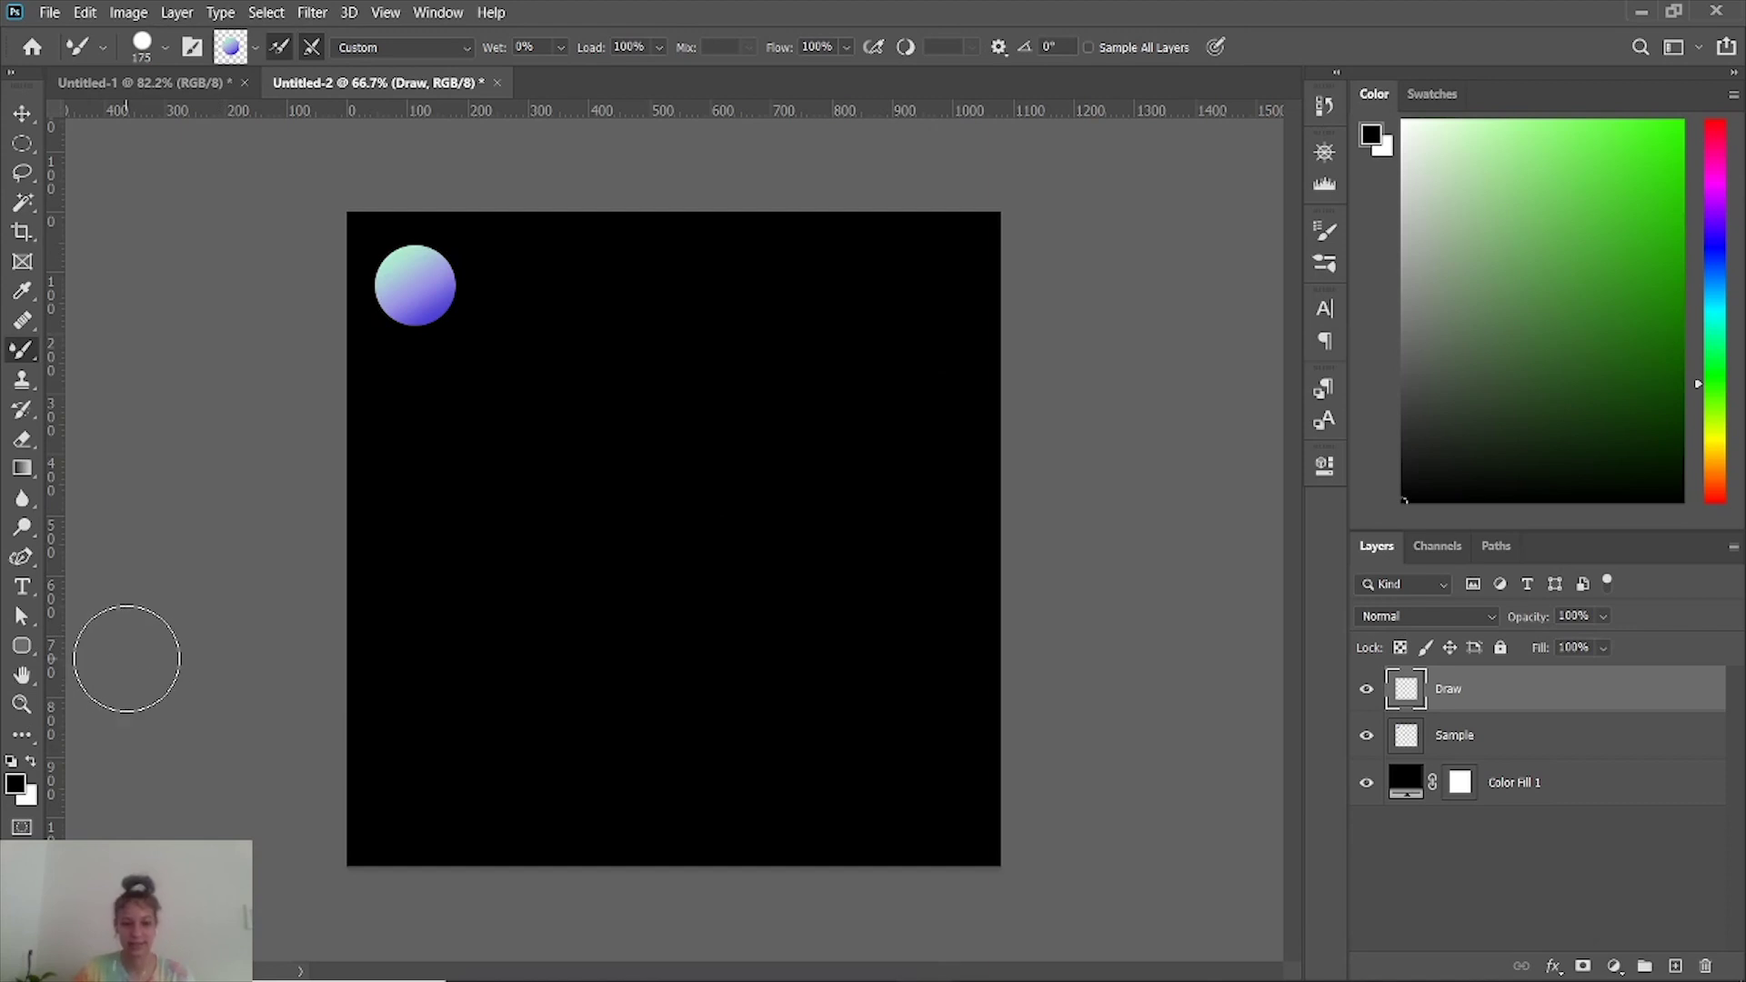
Draw an open wavy path of seven points and three peaks with the Curvature Pen, from the canvas's lower-left corner past its right edge.
{"action": "key", "text": "p"}
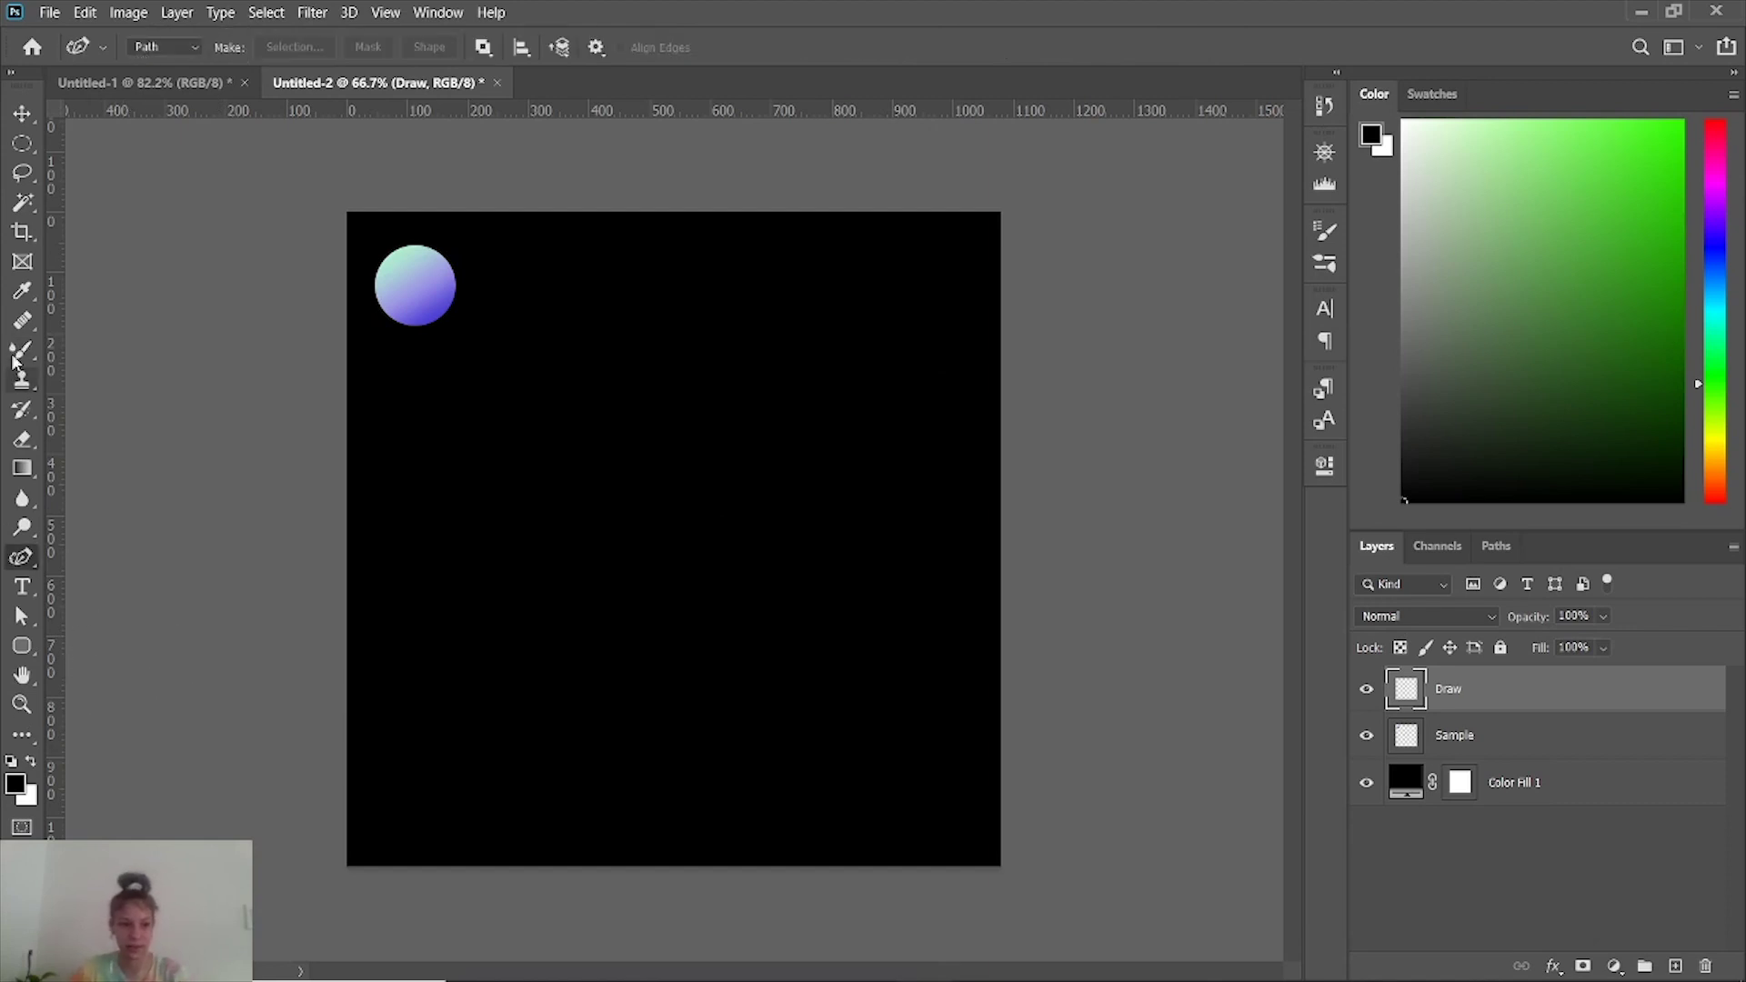
{"action": "right_click", "coordinate": [24, 560]}
{"action": "left_click", "coordinate": [157, 602]}
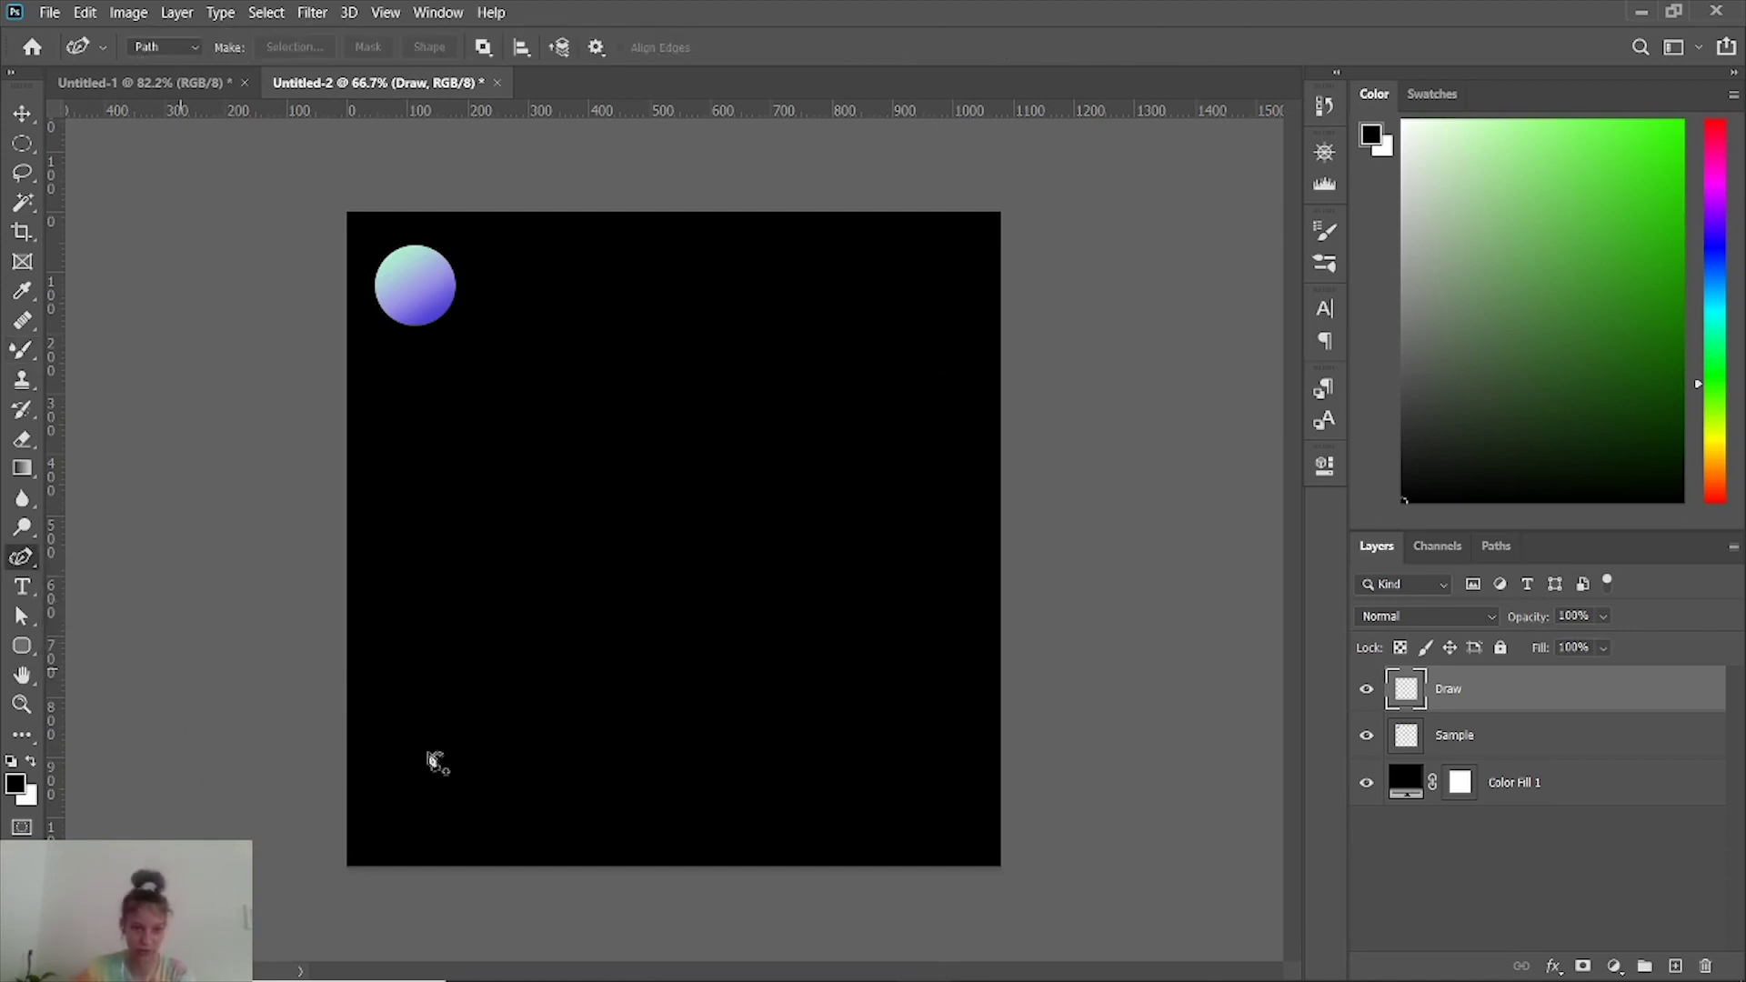
{"action": "left_click", "coordinate": [359, 858]}
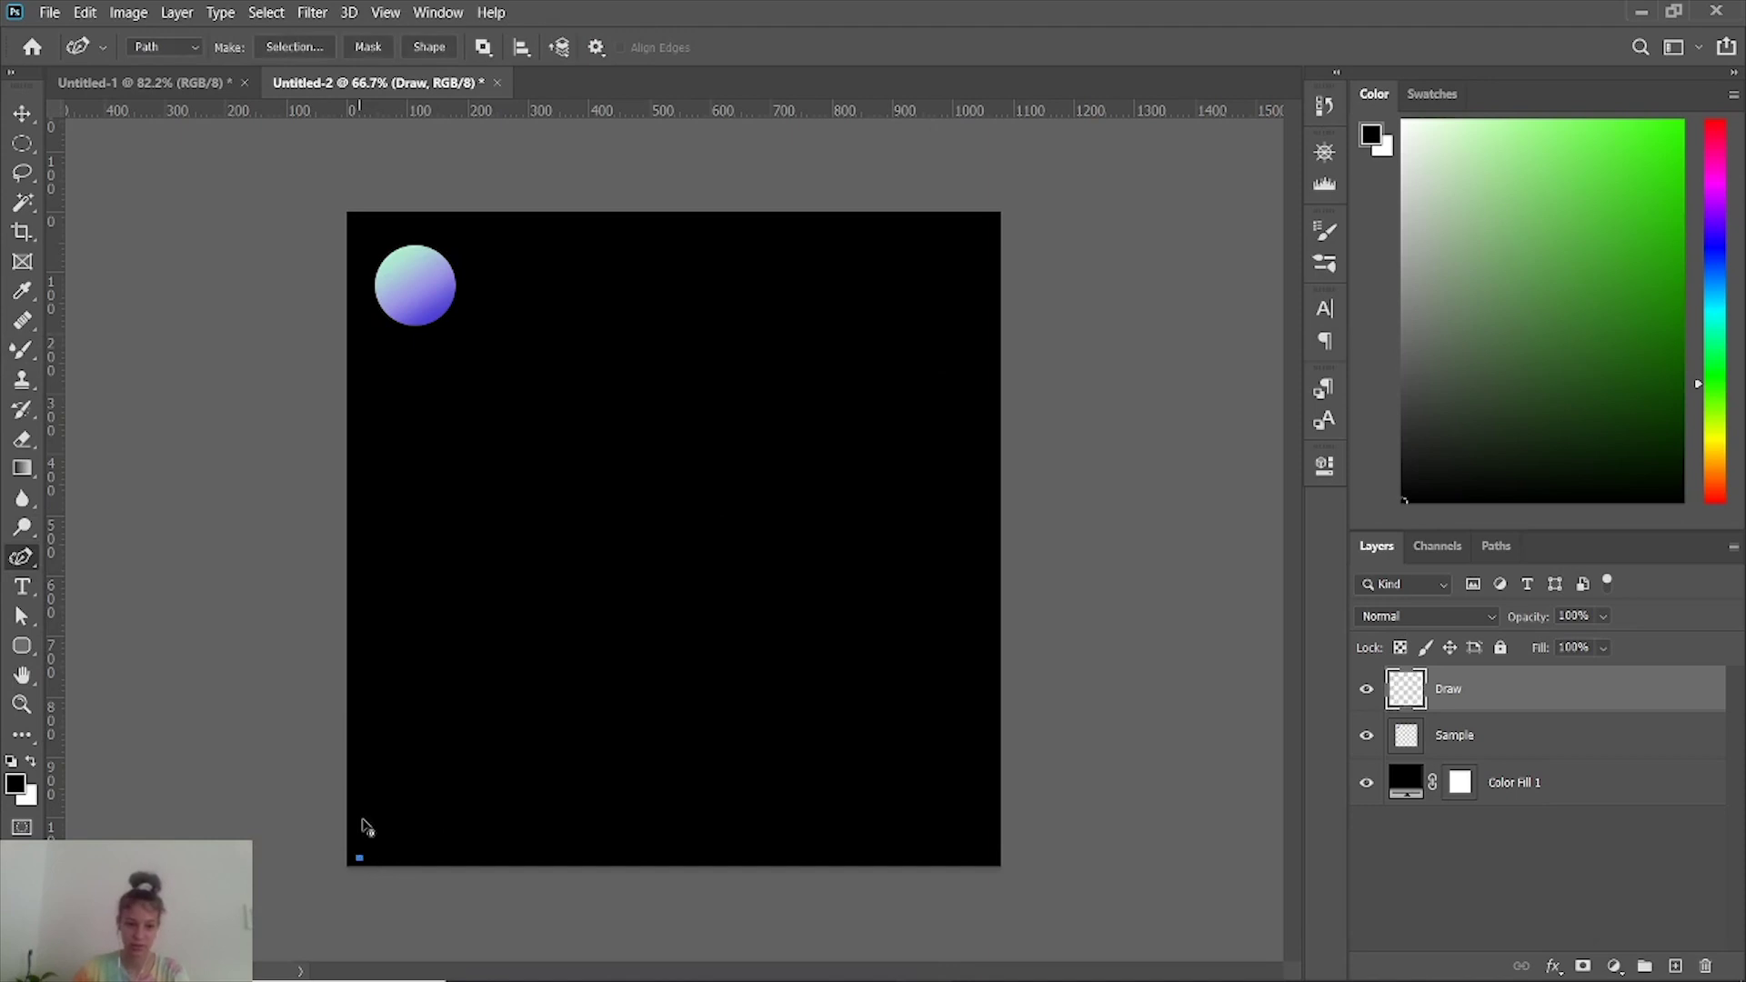
{"action": "left_click", "coordinate": [429, 395]}
{"action": "left_click", "coordinate": [575, 909]}
{"action": "left_click", "coordinate": [630, 250]}
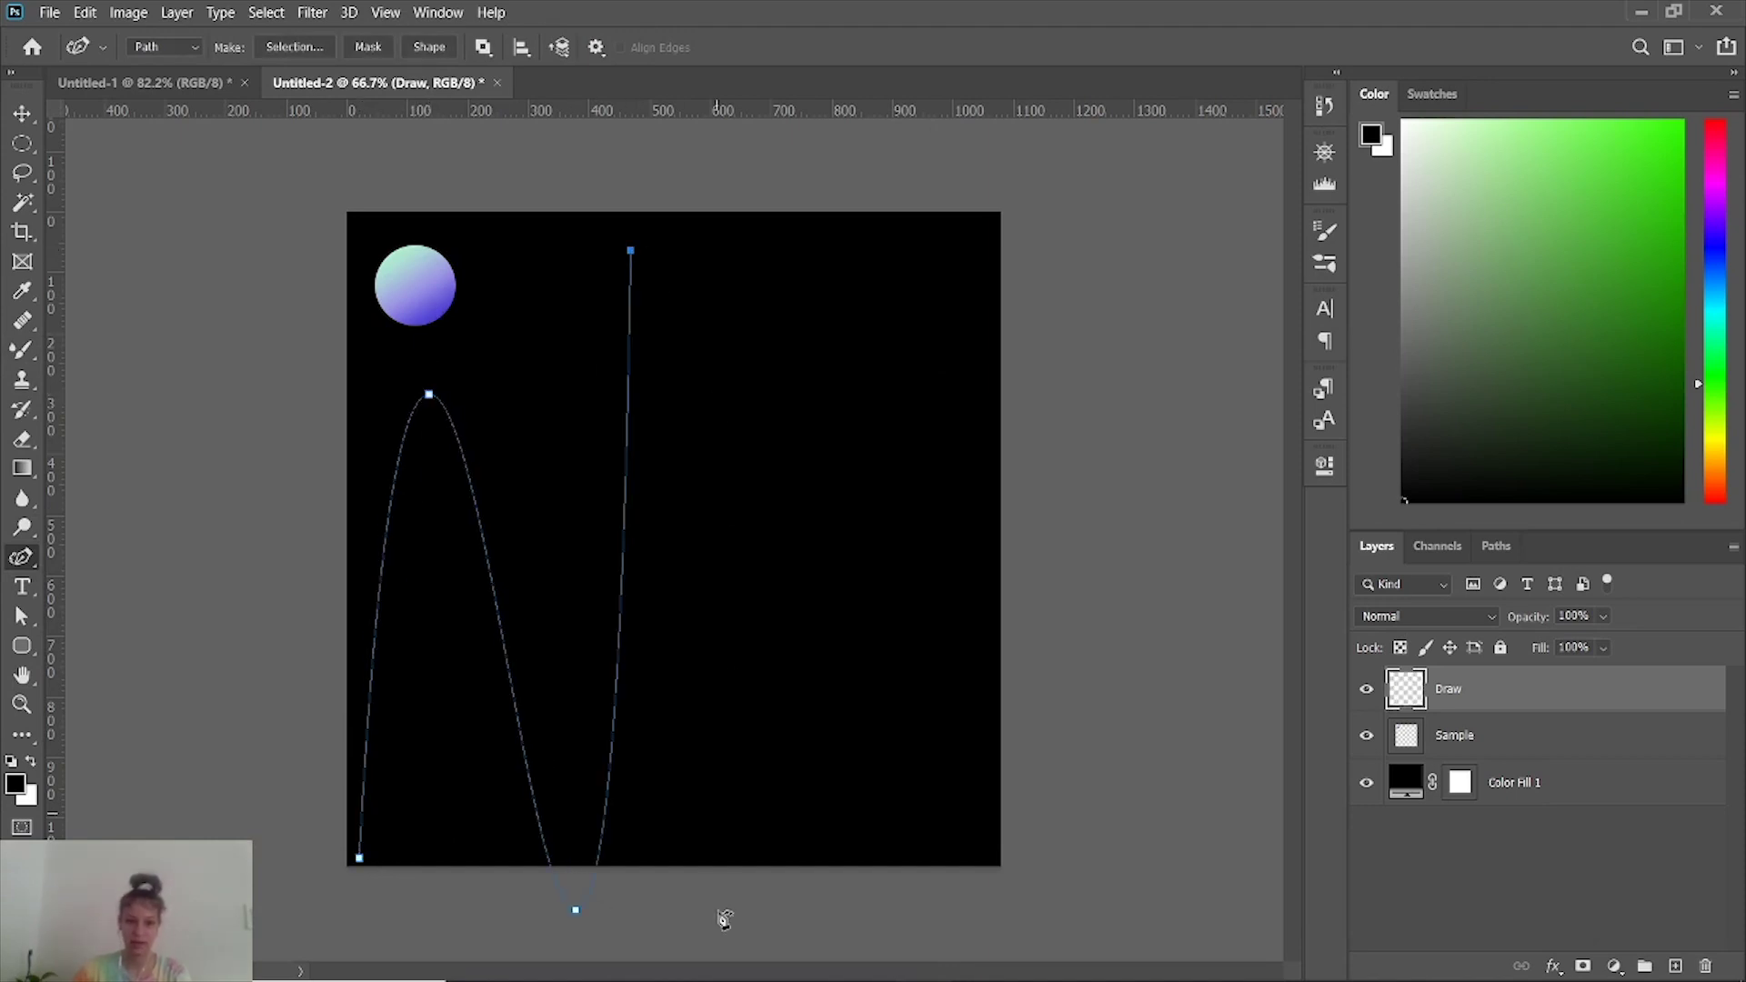
{"action": "left_click", "coordinate": [786, 893]}
{"action": "left_click", "coordinate": [903, 330]}
{"action": "left_click", "coordinate": [1084, 735]}
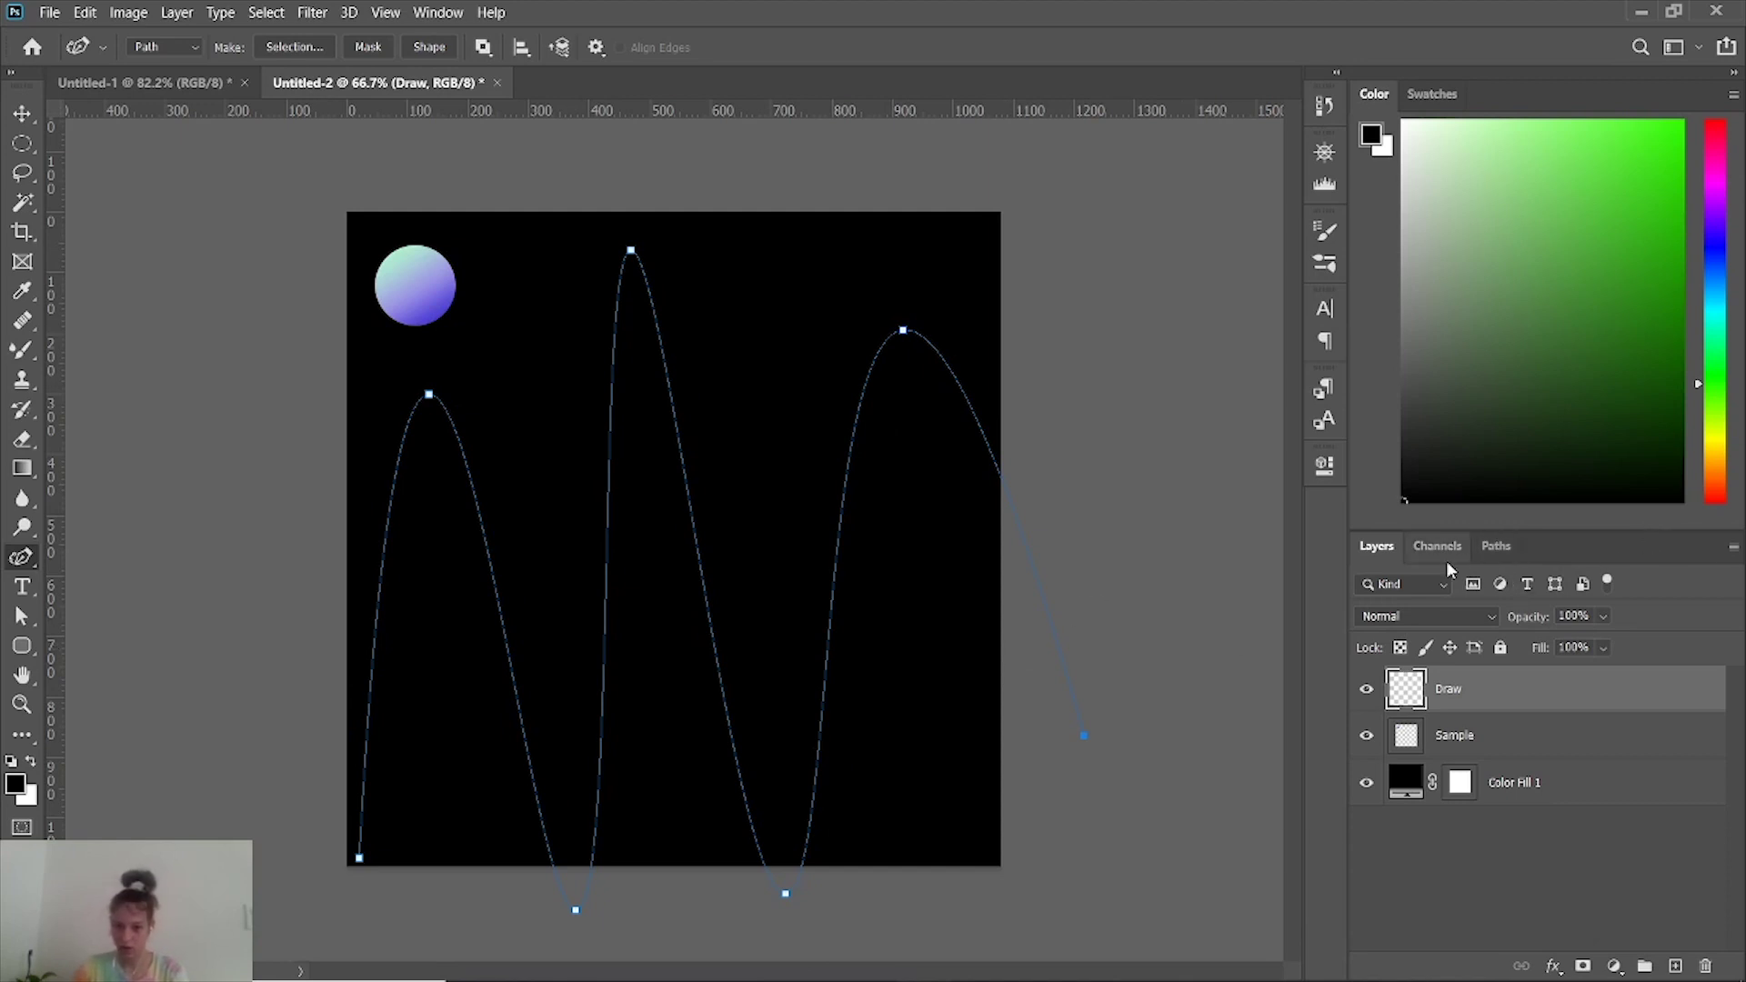
Try stroking the work path with the Mixer Brush Tool with Simulate Pressure off, and undo it.
{"action": "left_click", "coordinate": [1496, 546]}
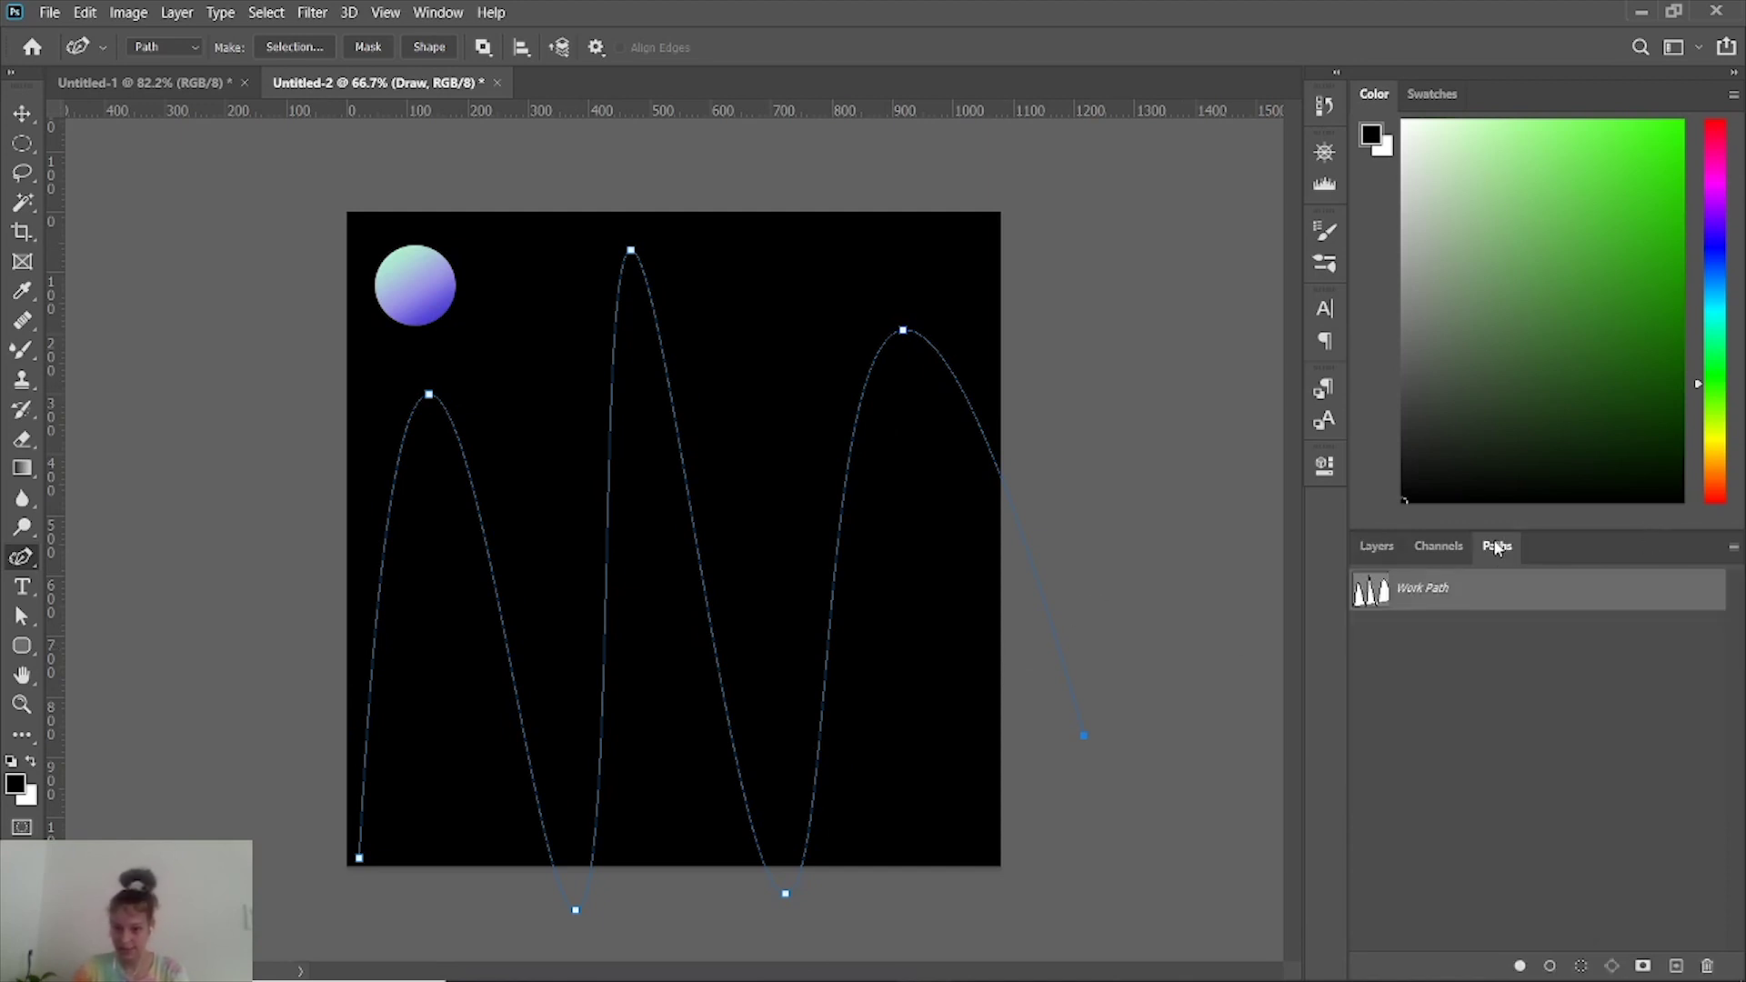
{"action": "right_click", "coordinate": [1428, 586]}
{"action": "left_click", "coordinate": [1491, 695]}
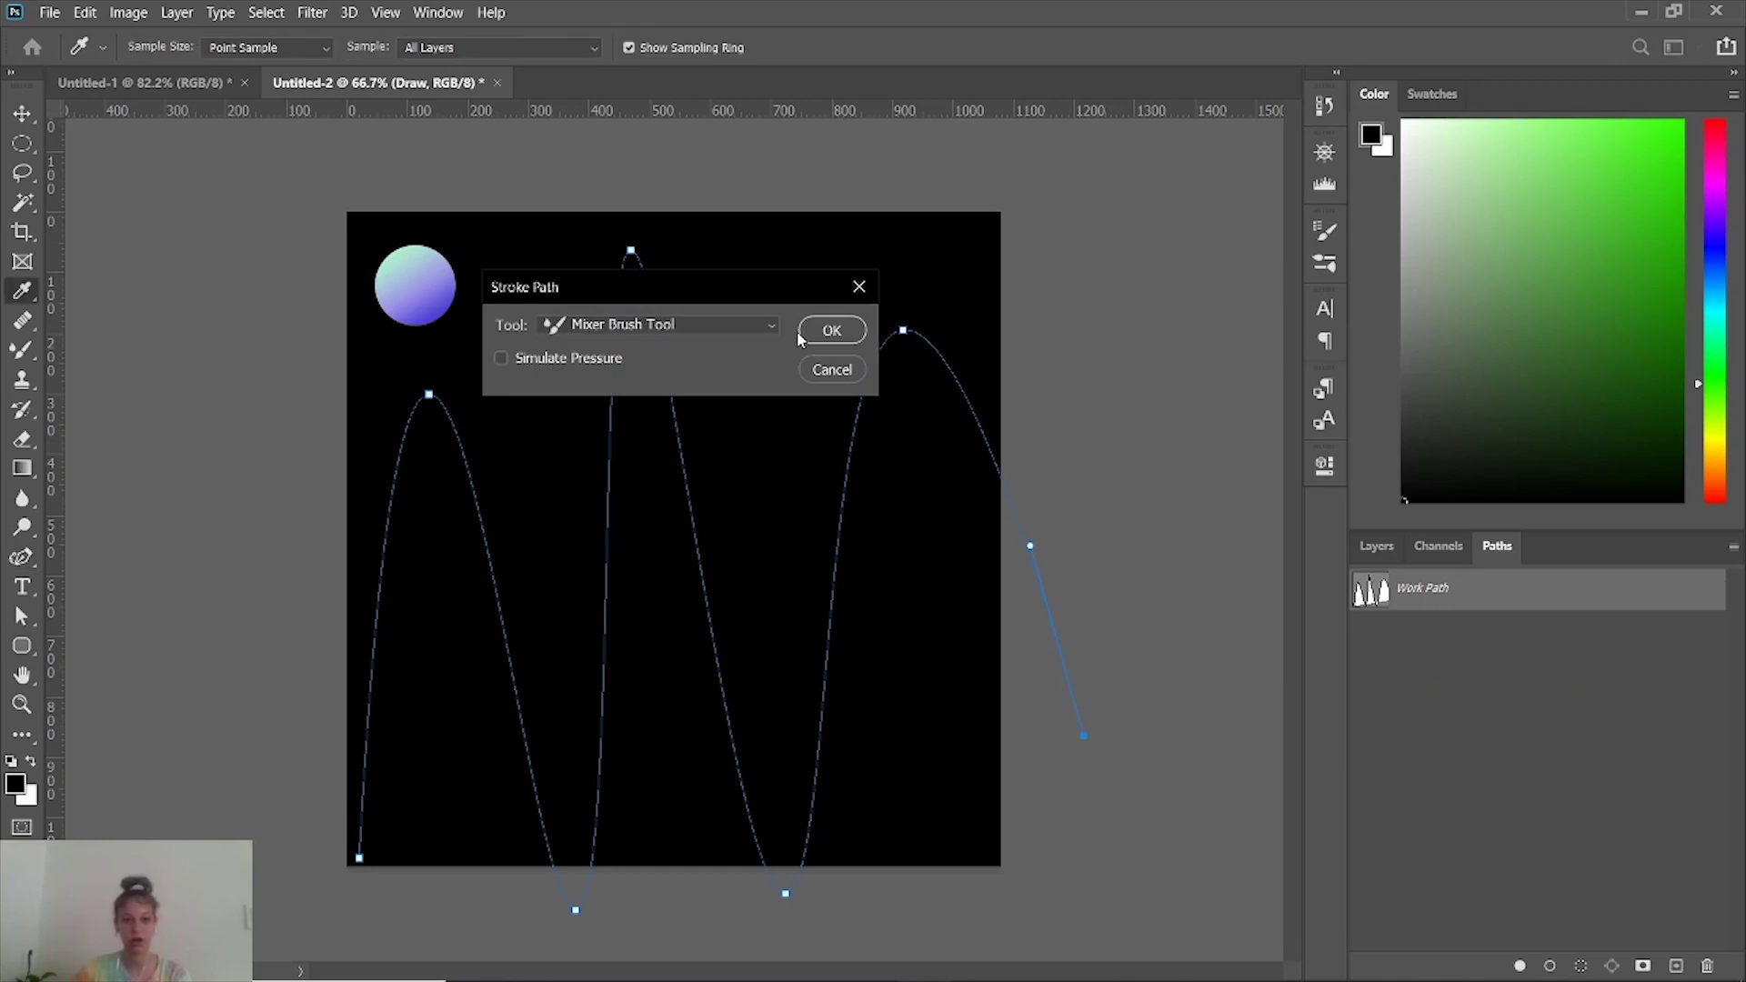
{"action": "left_click", "coordinate": [830, 331]}
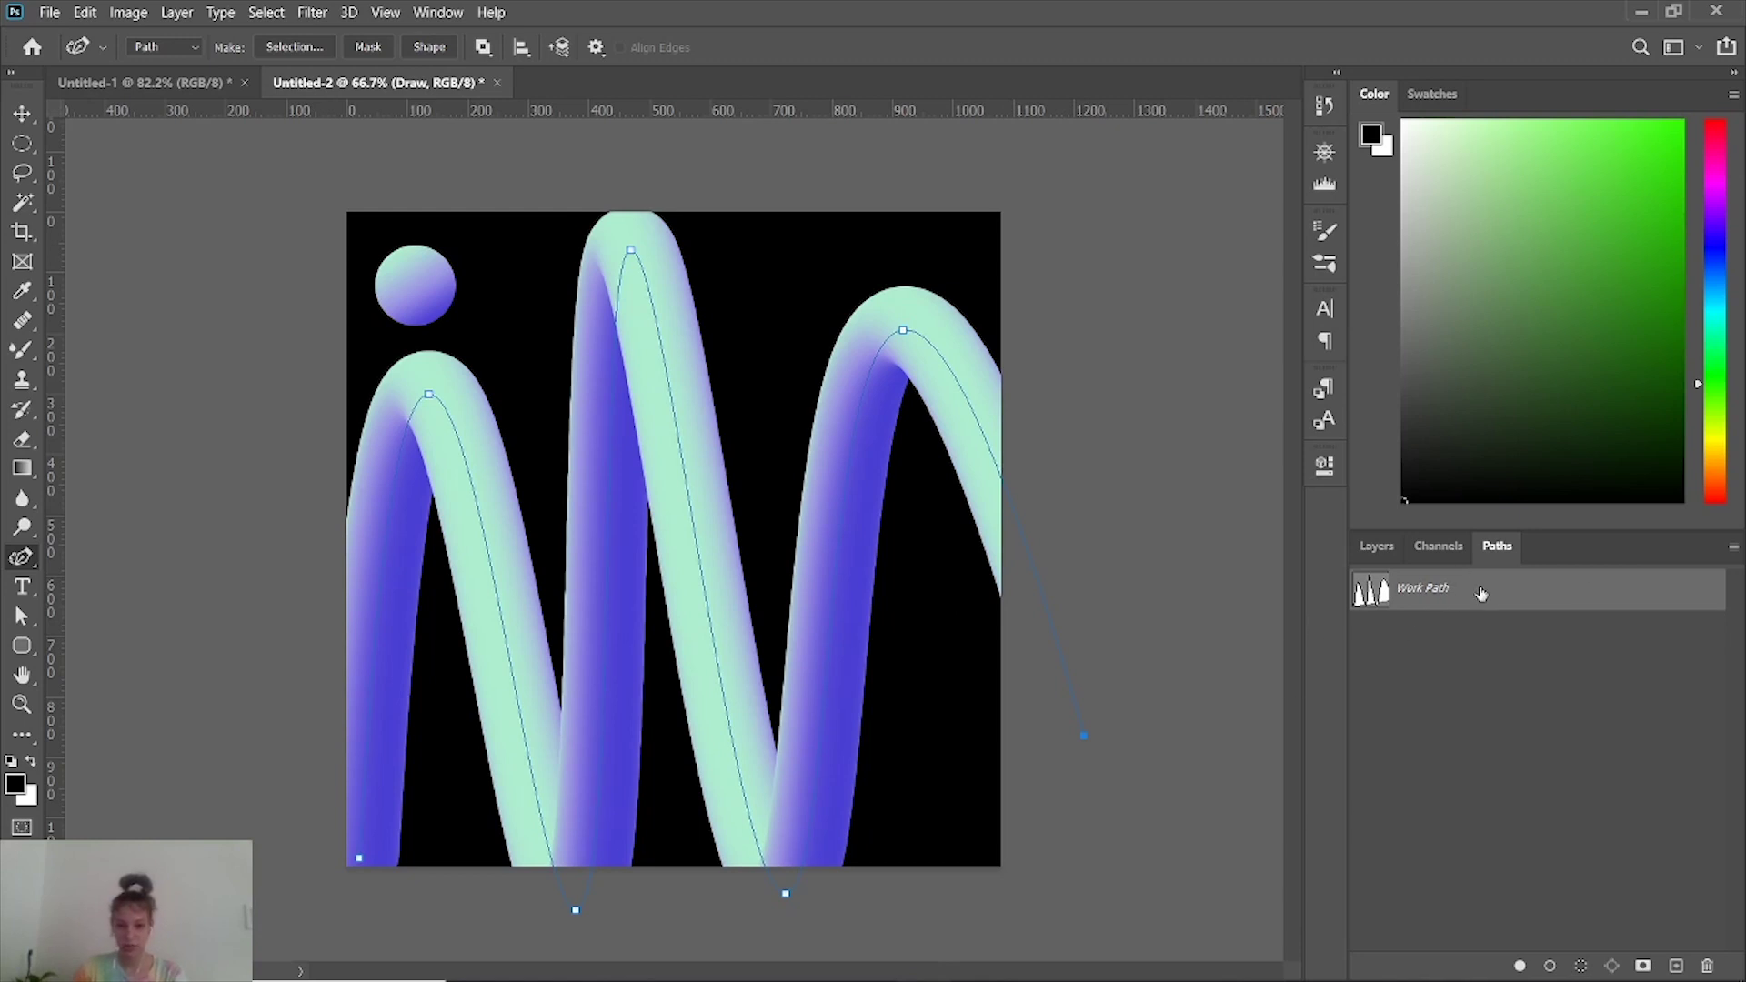
{"action": "key", "text": "ctrl+z"}
Switch to the Mixer Brush and choose Pen Pressure as the size jitter control in its Shape Dynamics settings.
{"action": "left_click", "coordinate": [1324, 263]}
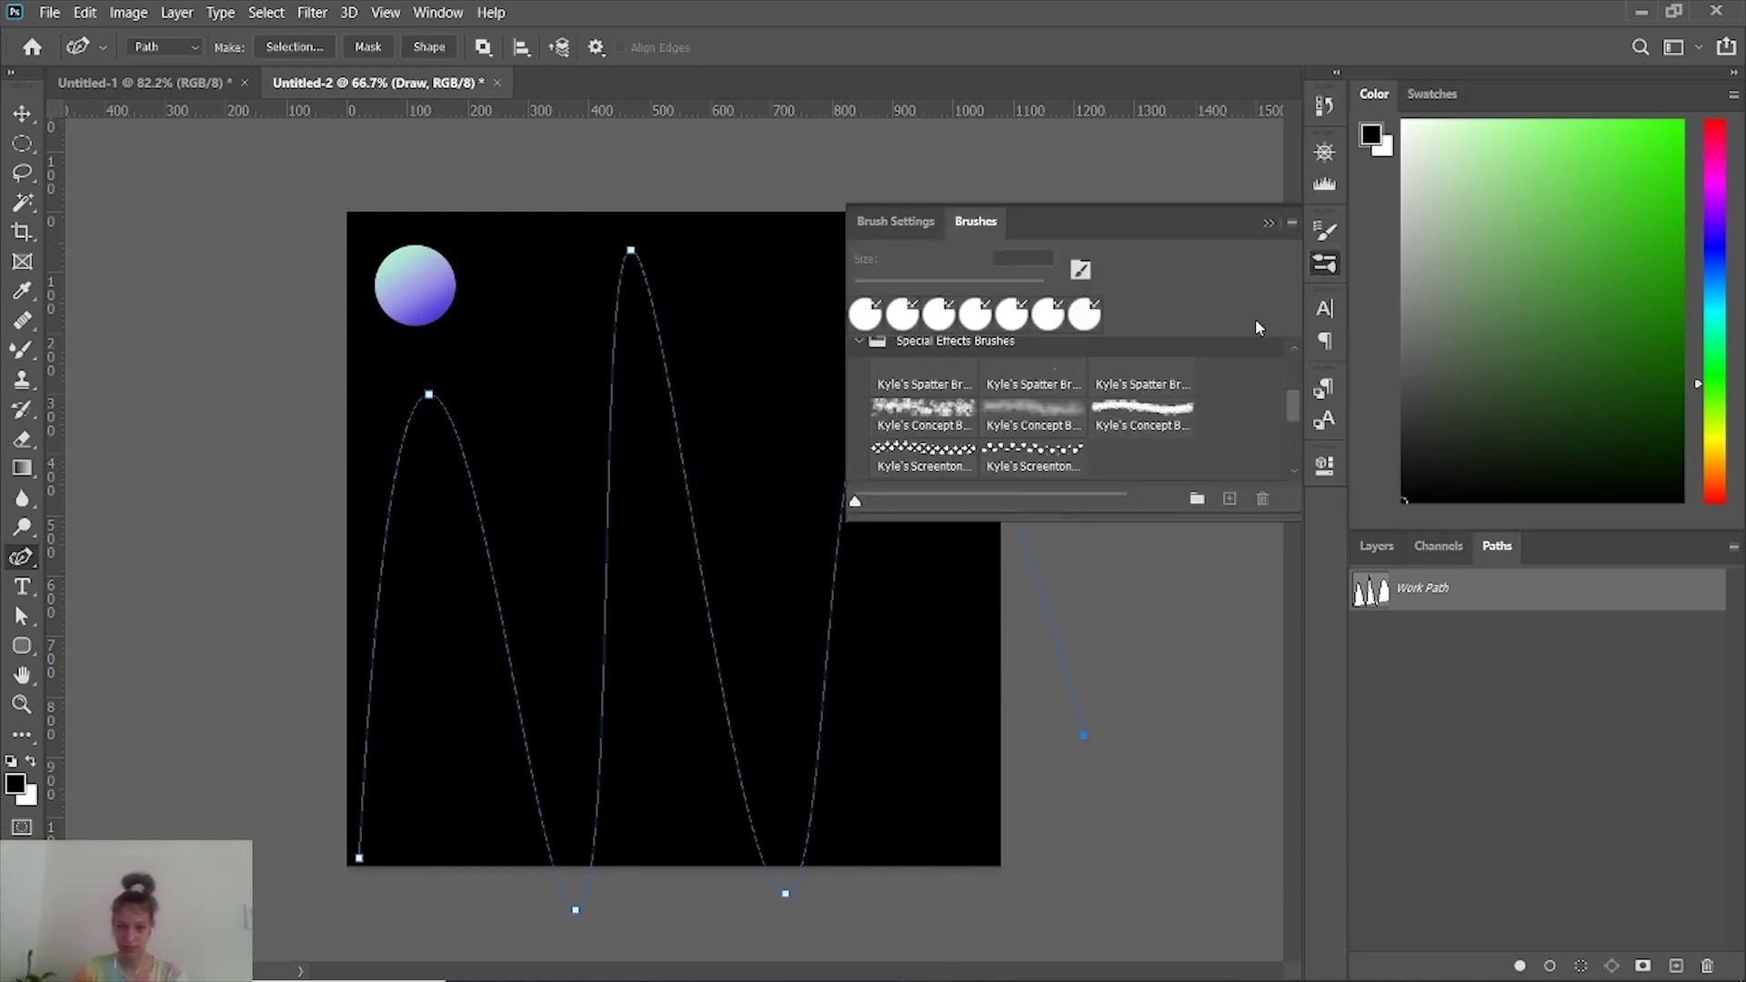
{"action": "left_click", "coordinate": [1325, 233]}
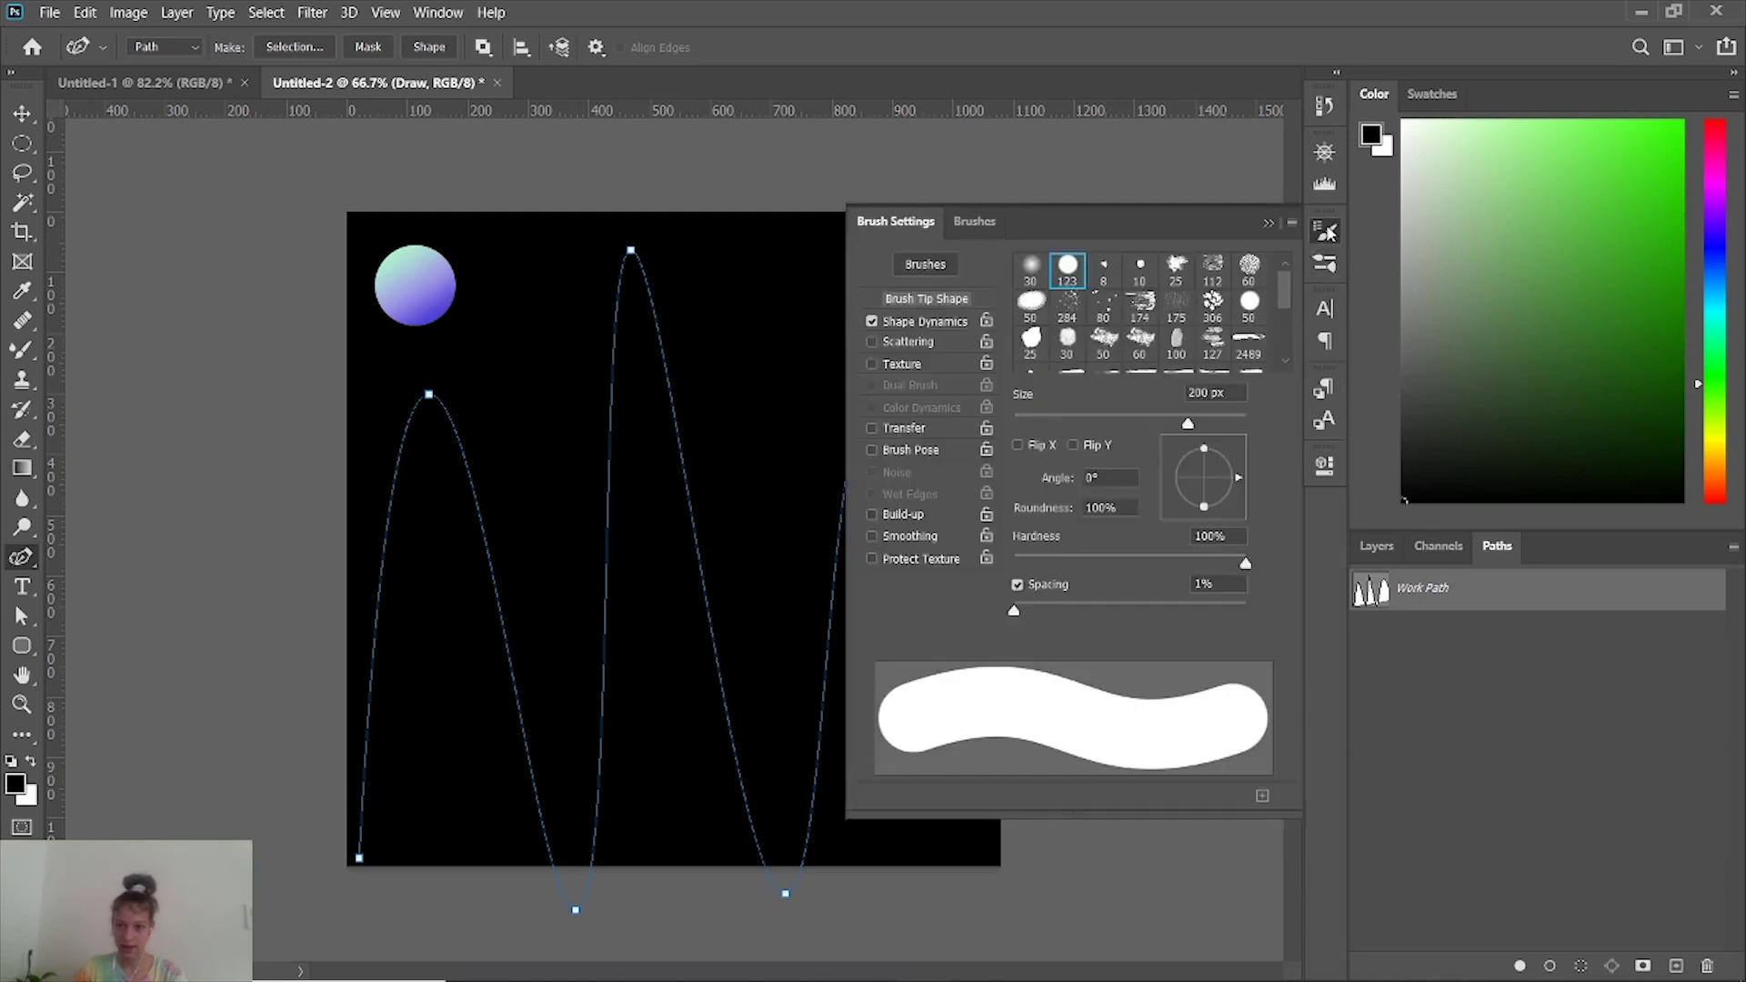
{"action": "left_click", "coordinate": [1326, 233]}
{"action": "left_click", "coordinate": [1324, 262]}
{"action": "left_click", "coordinate": [1325, 234]}
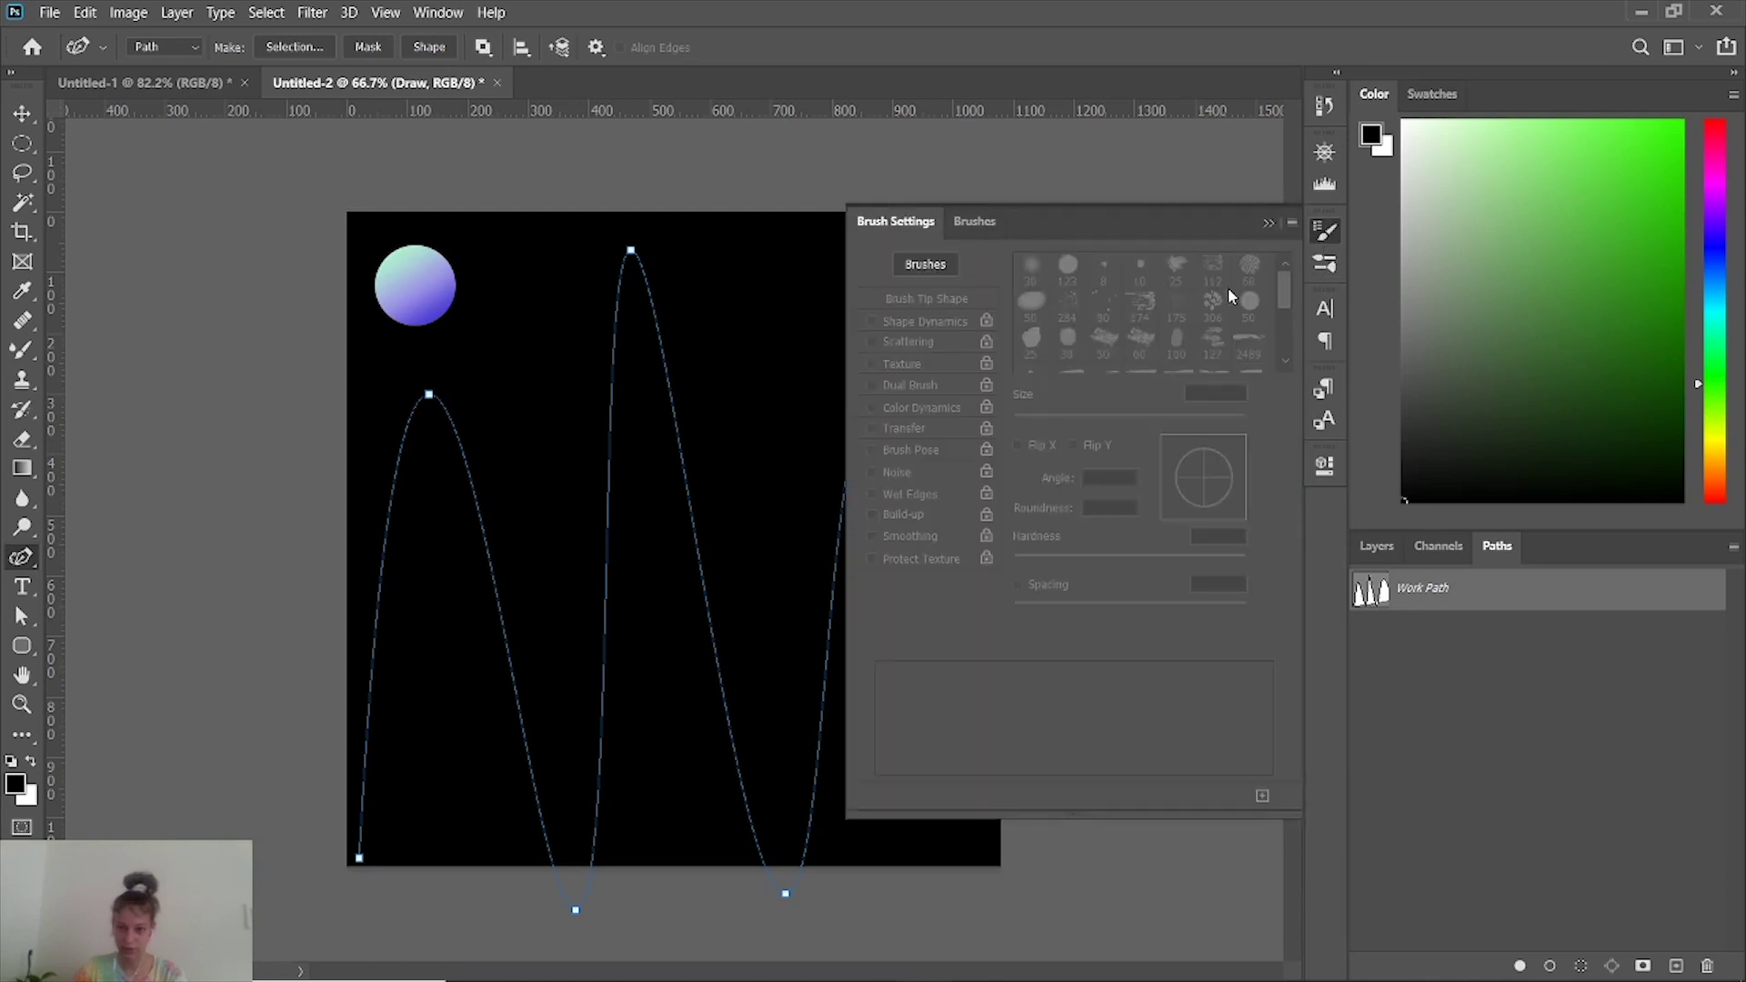
{"action": "key", "text": "b"}
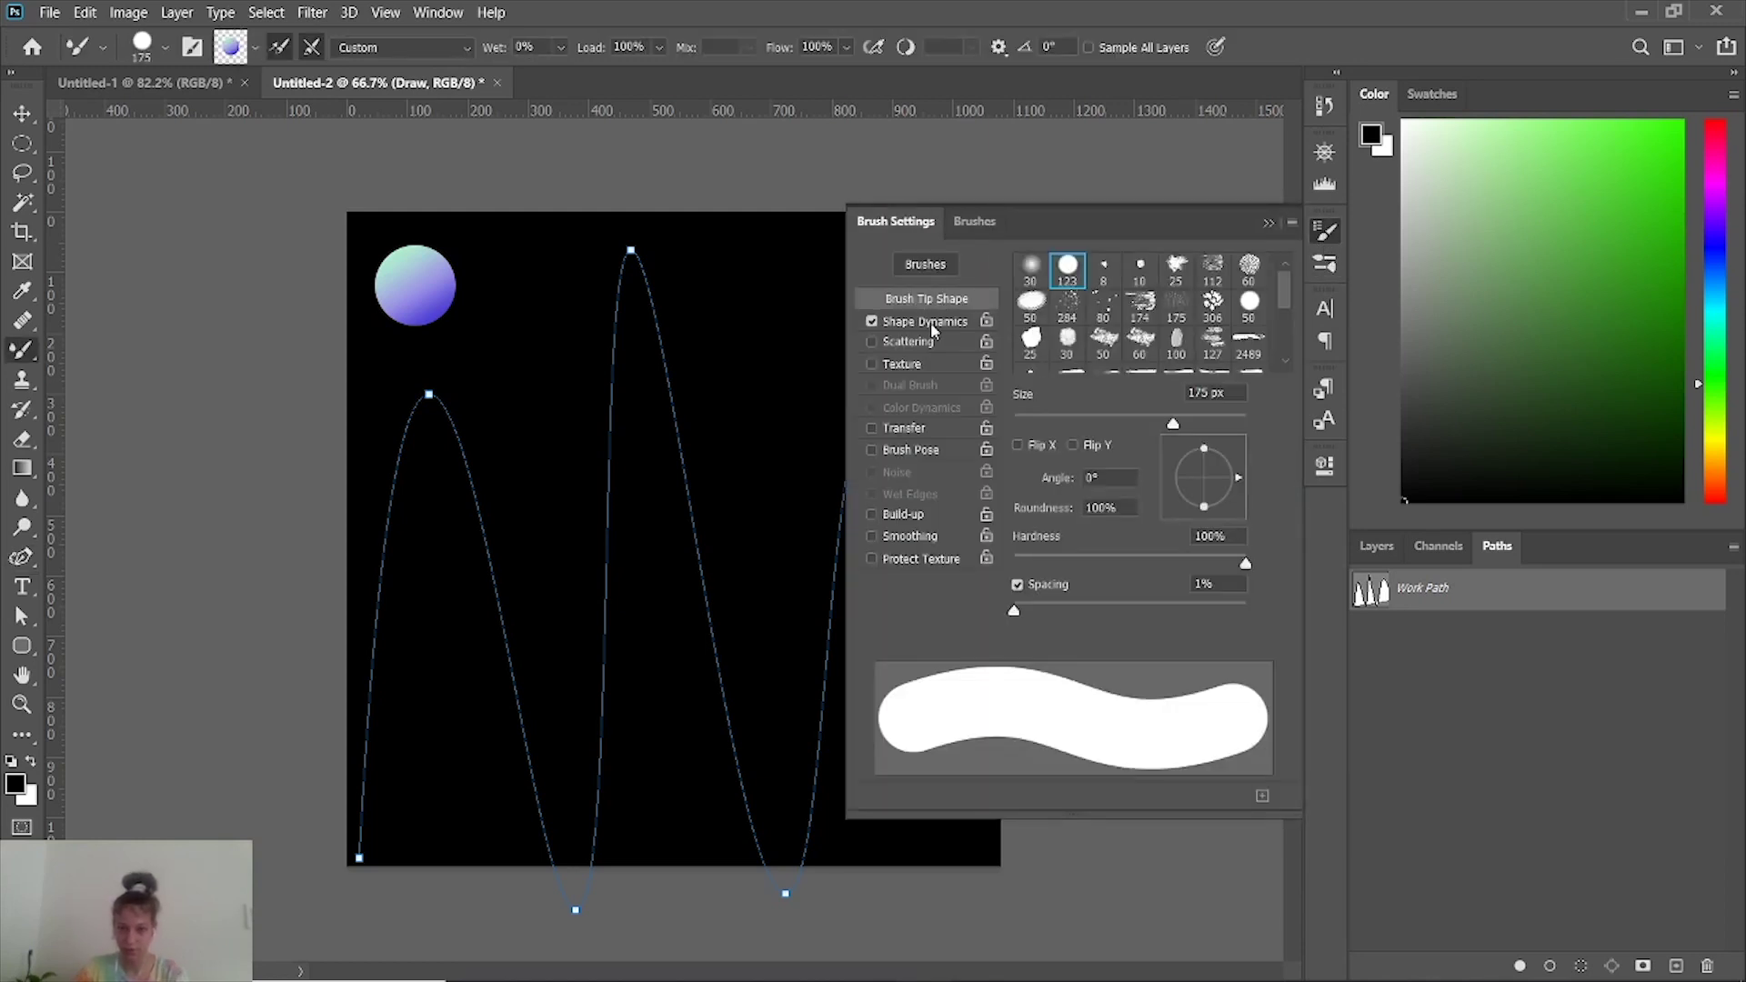
{"action": "left_click", "coordinate": [928, 322]}
{"action": "left_click", "coordinate": [1170, 305]}
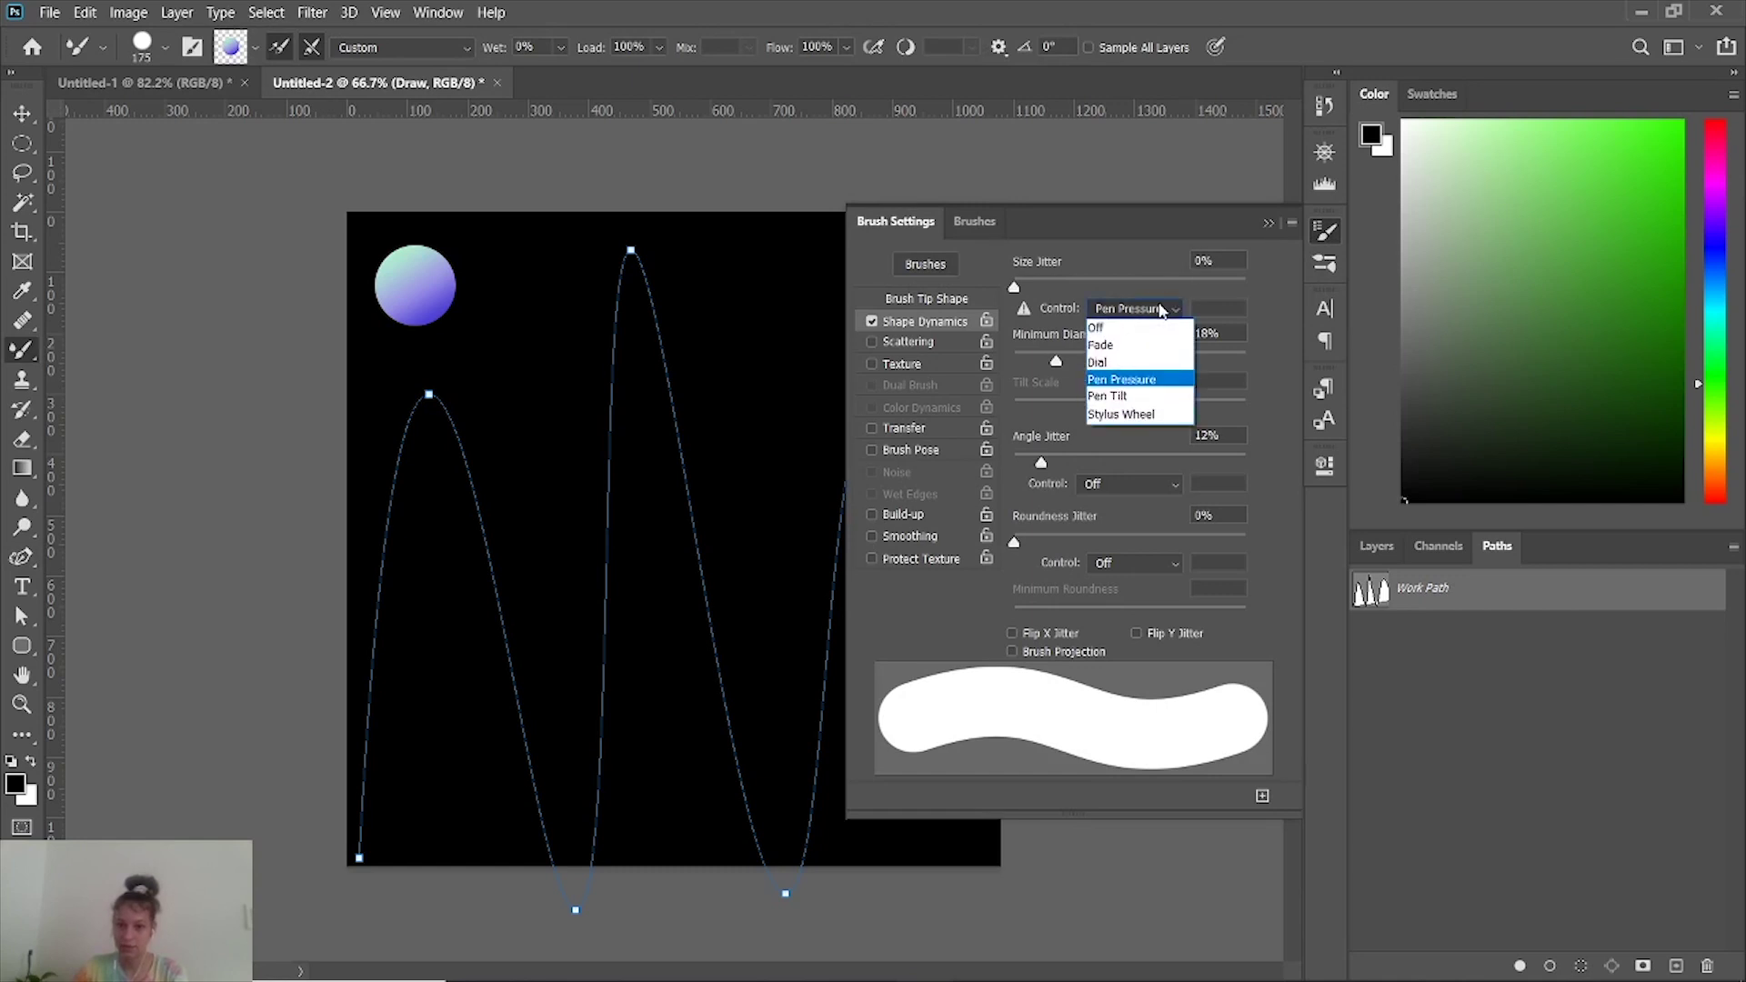
{"action": "left_click", "coordinate": [1127, 389]}
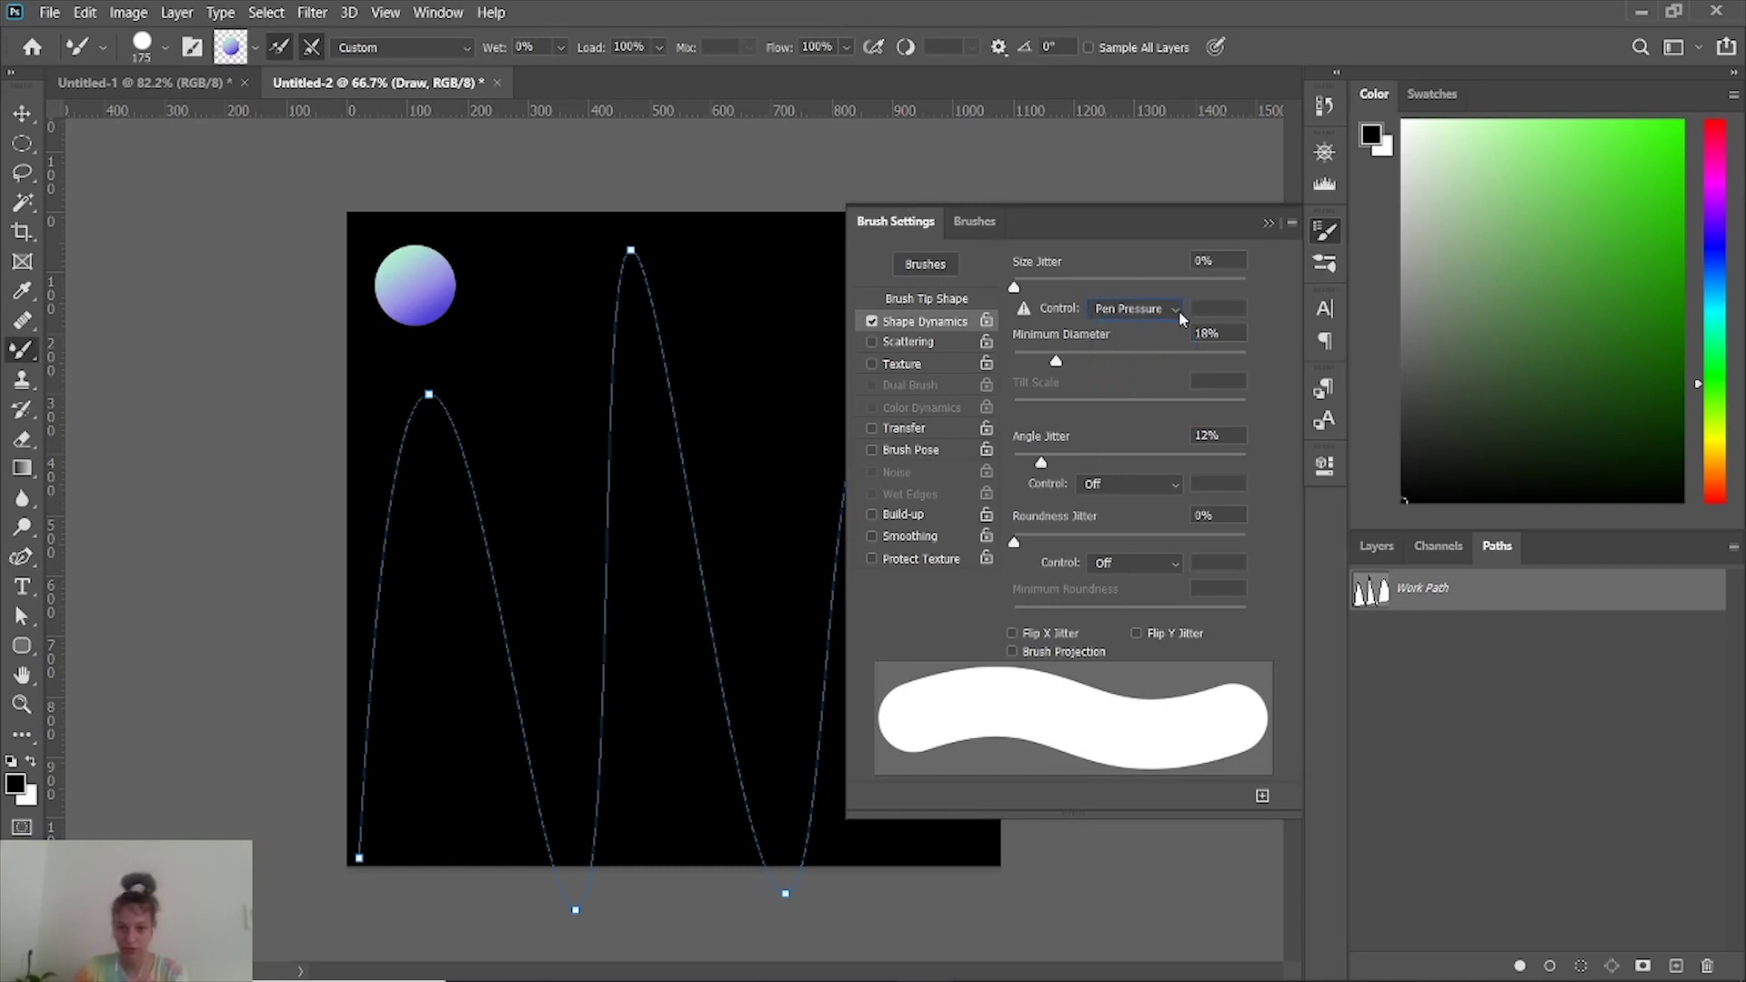
{"action": "left_click", "coordinate": [1269, 224]}
Set the Mixer Brush's Shape Dynamics minimum diameter to 0% and close the brush settings.
{"action": "right_click", "coordinate": [1424, 592]}
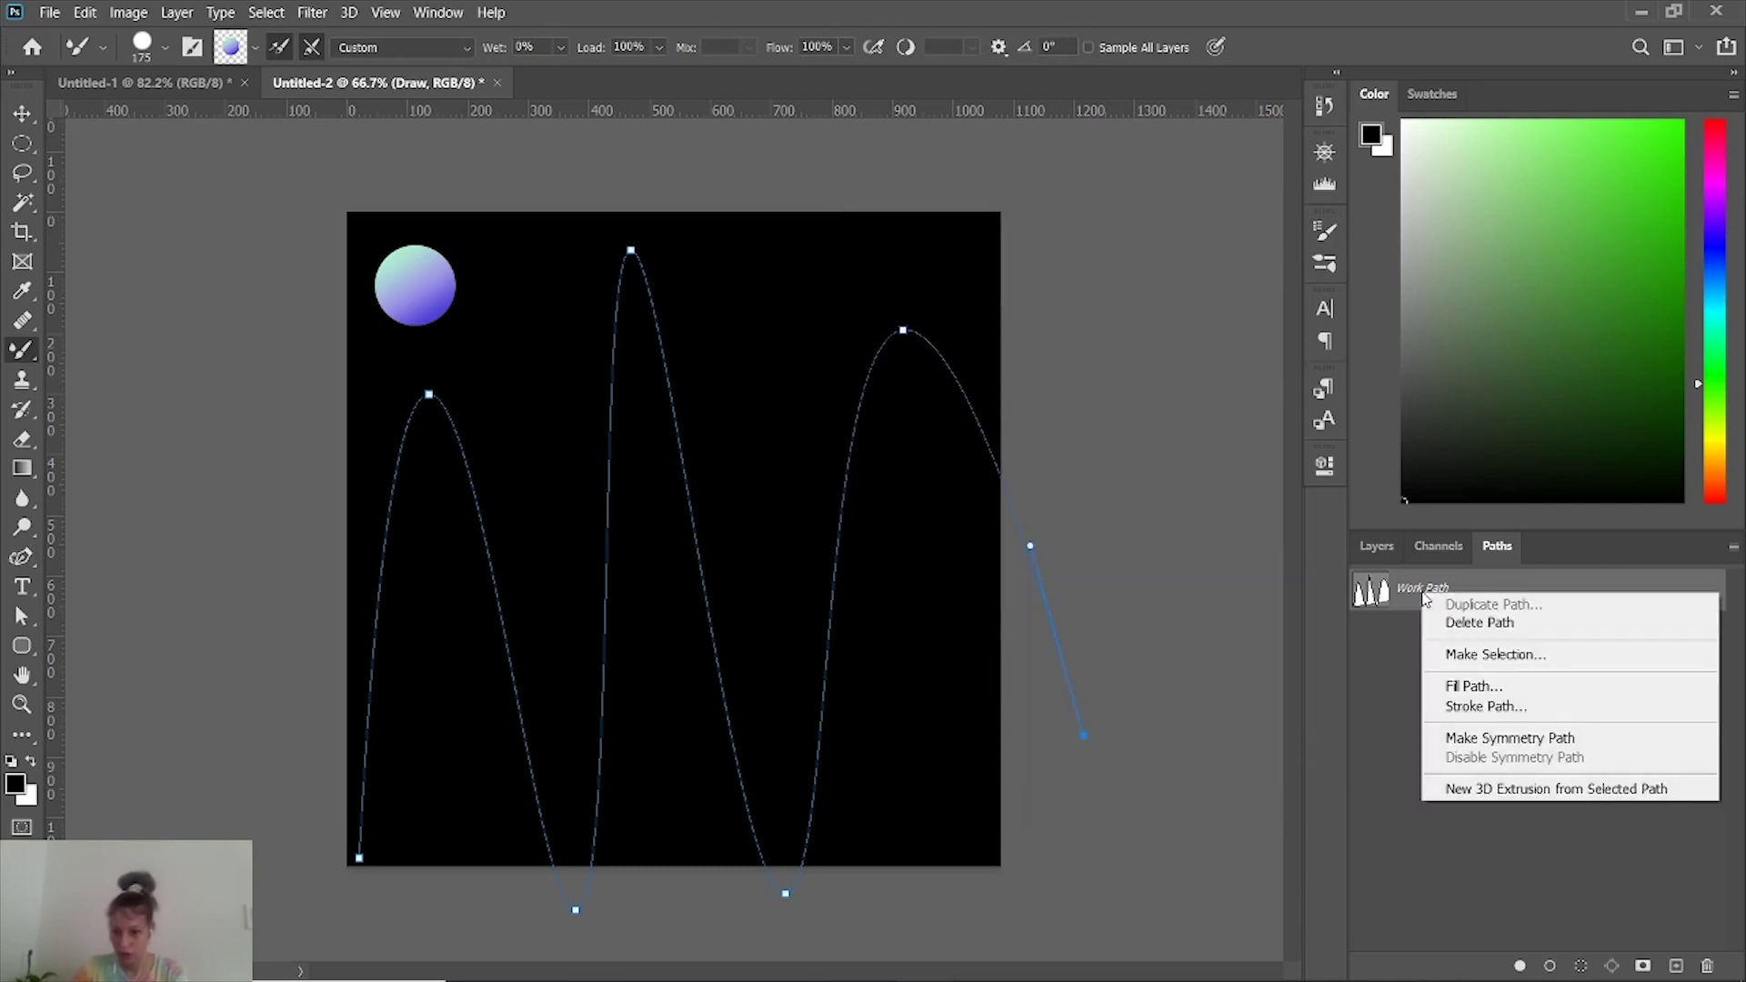
{"action": "left_click", "coordinate": [1330, 257]}
{"action": "left_click", "coordinate": [1323, 231]}
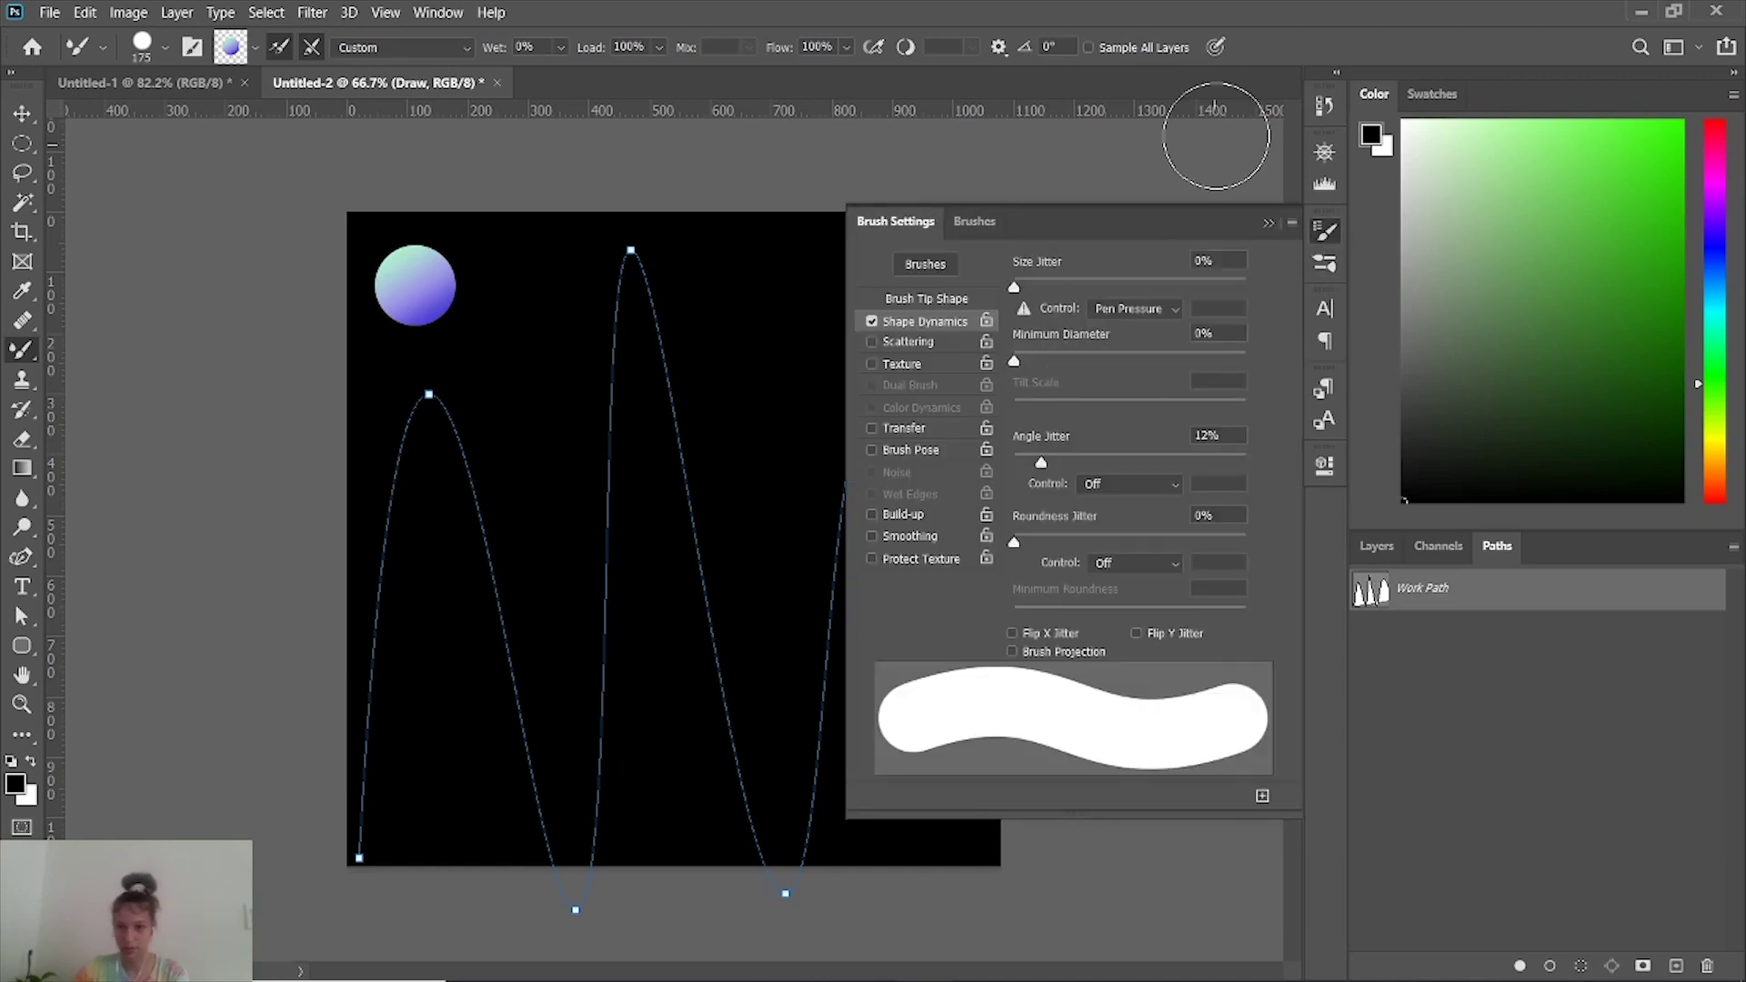
{"action": "left_click", "coordinate": [1269, 223]}
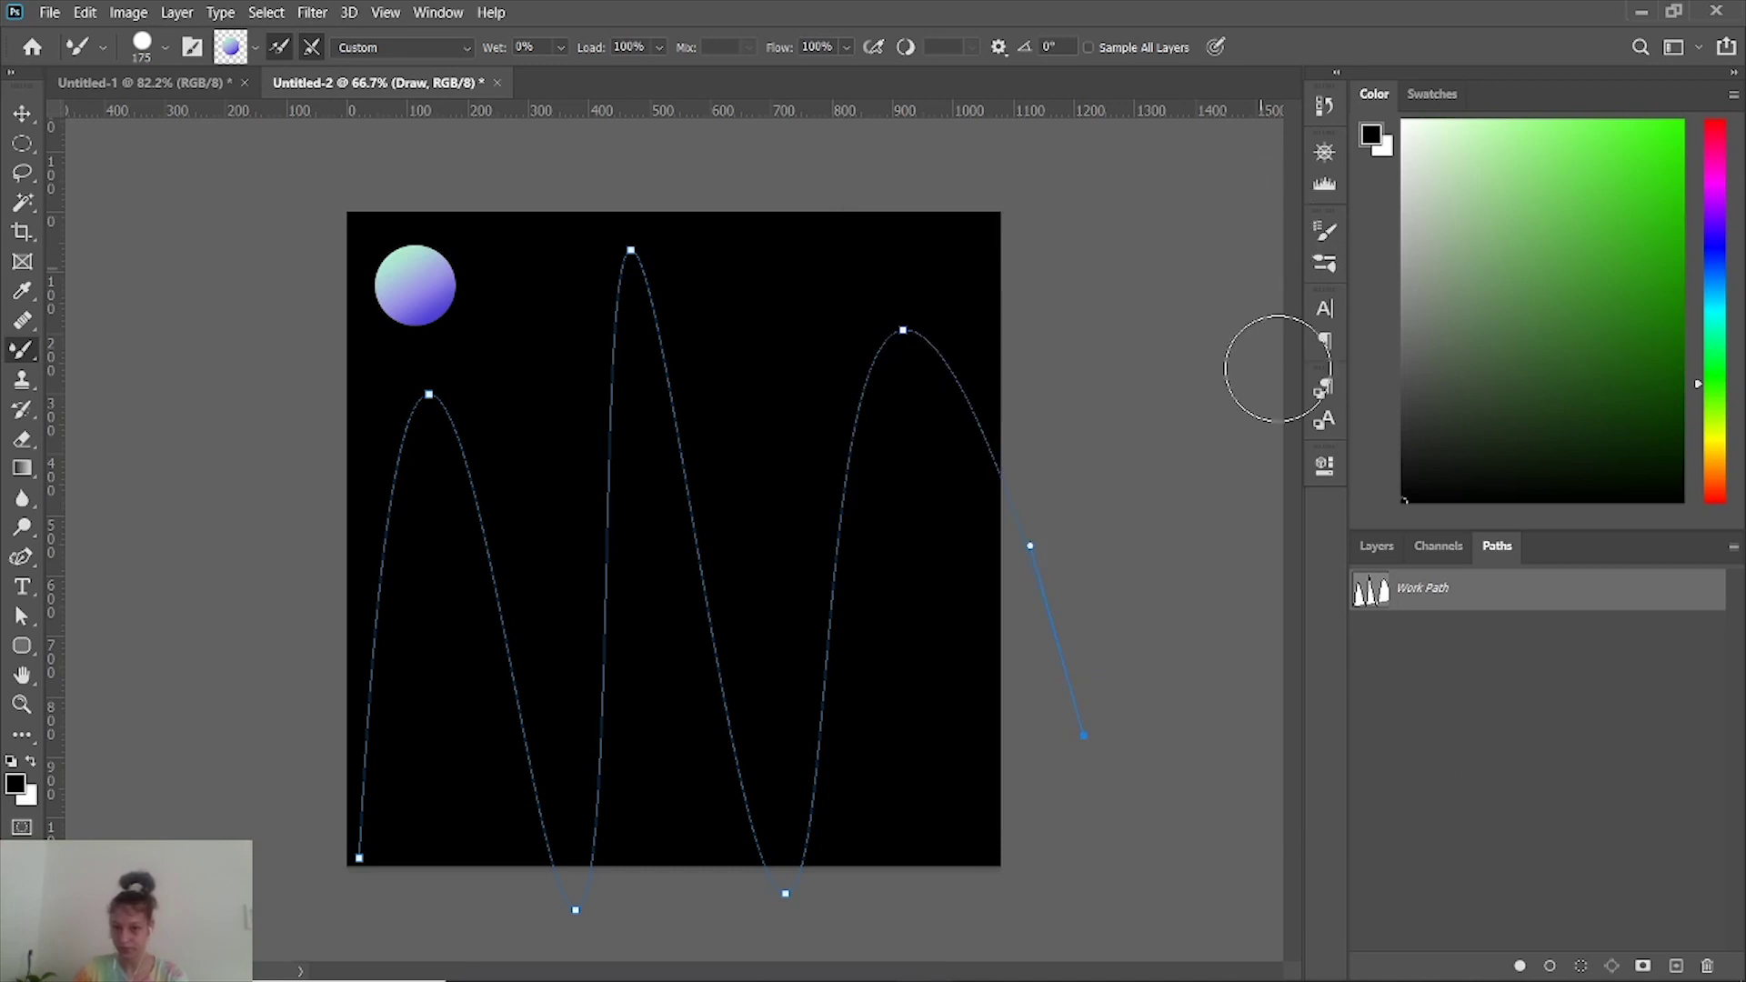
Try stroking the work path with the Mixer Brush Tool with Simulate Pressure on, and undo it.
{"action": "right_click", "coordinate": [1411, 584]}
{"action": "left_click", "coordinate": [1467, 693]}
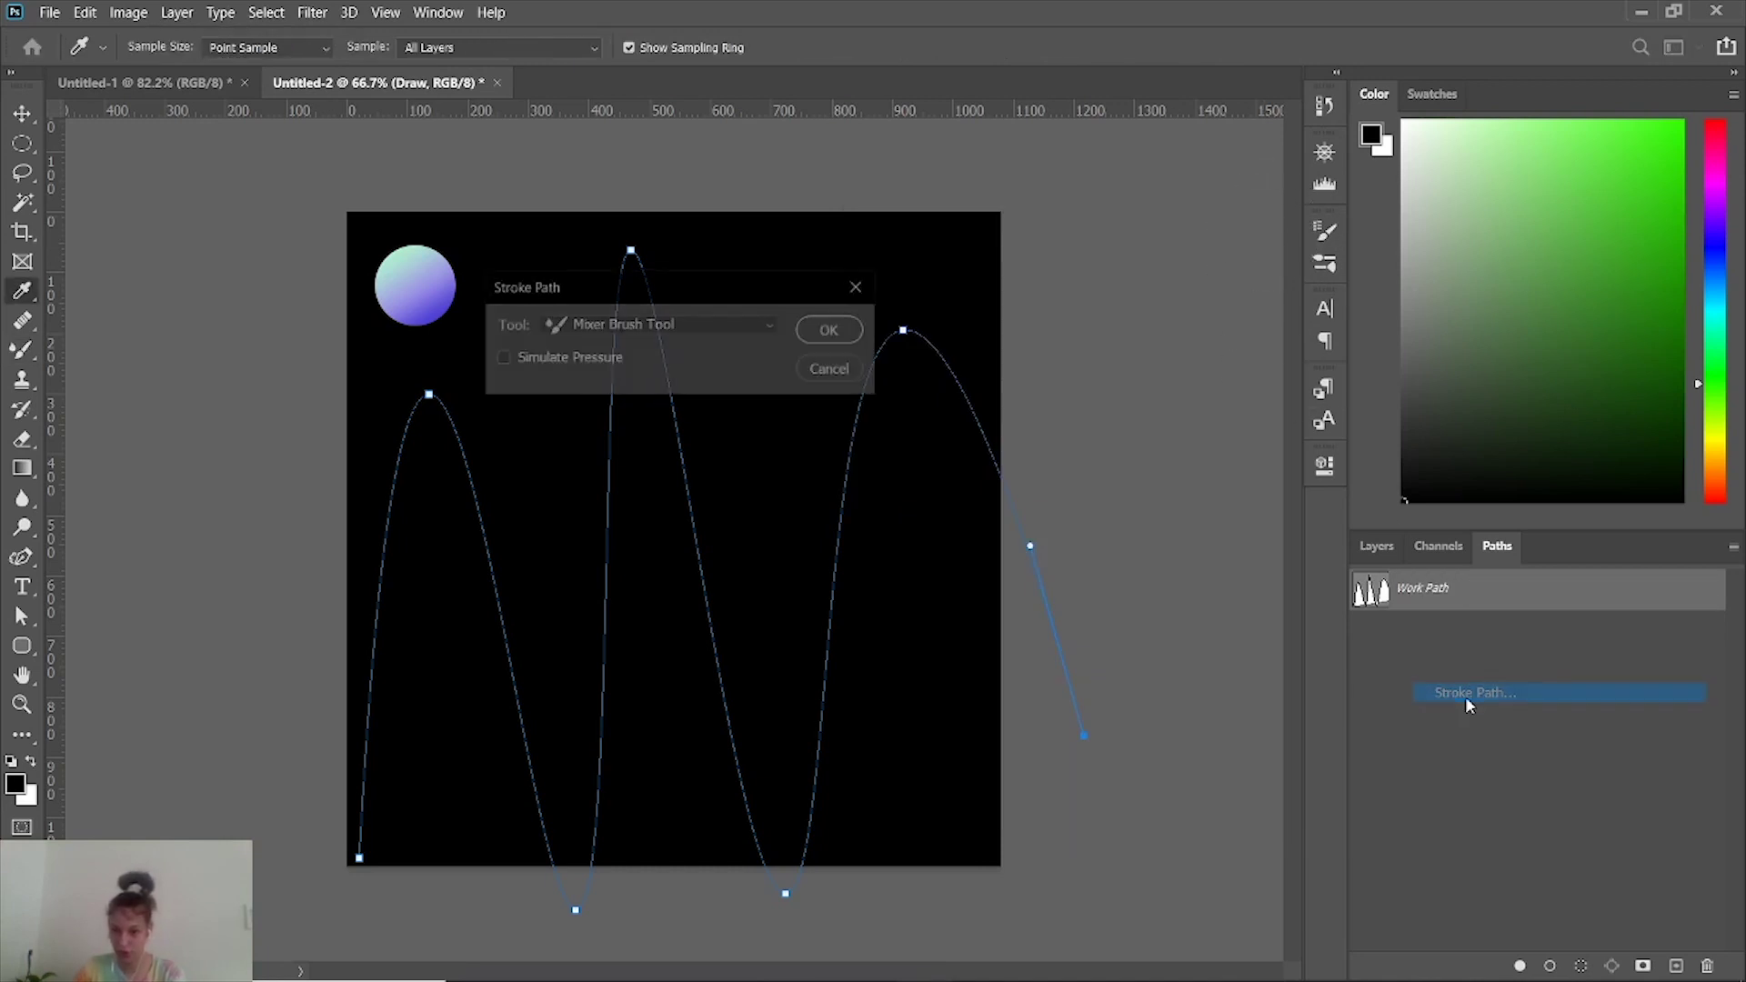
{"action": "left_click", "coordinate": [576, 364]}
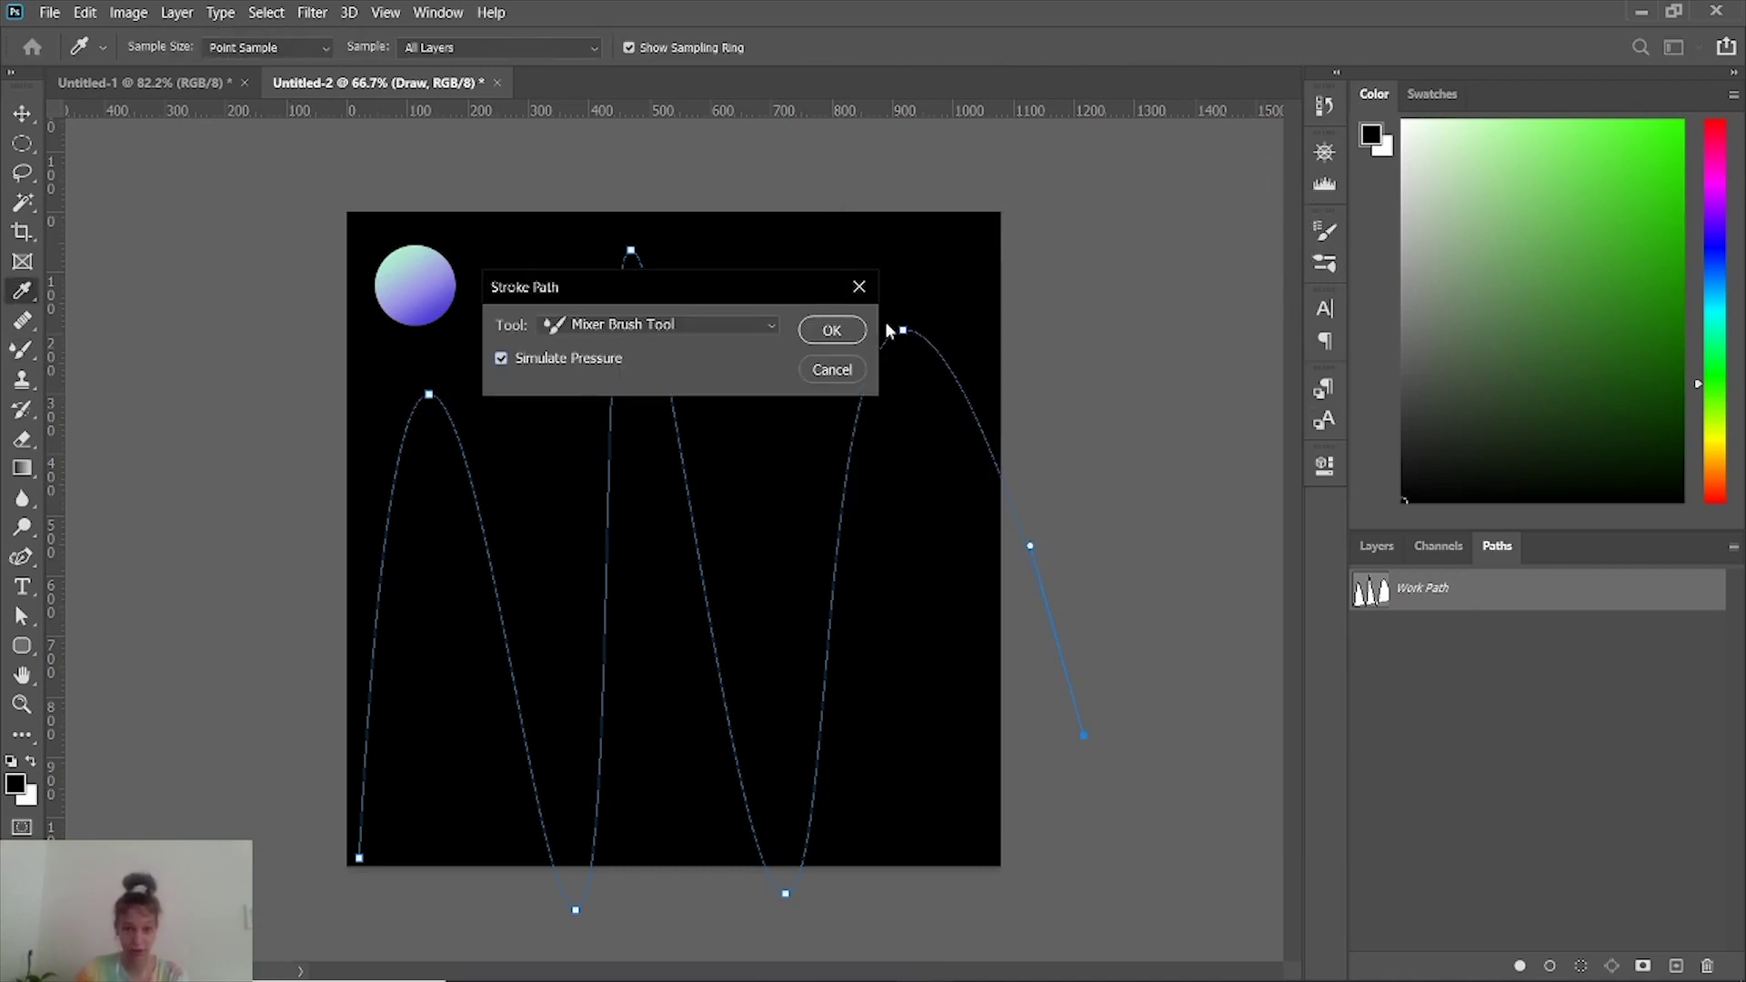
{"action": "left_click", "coordinate": [832, 330]}
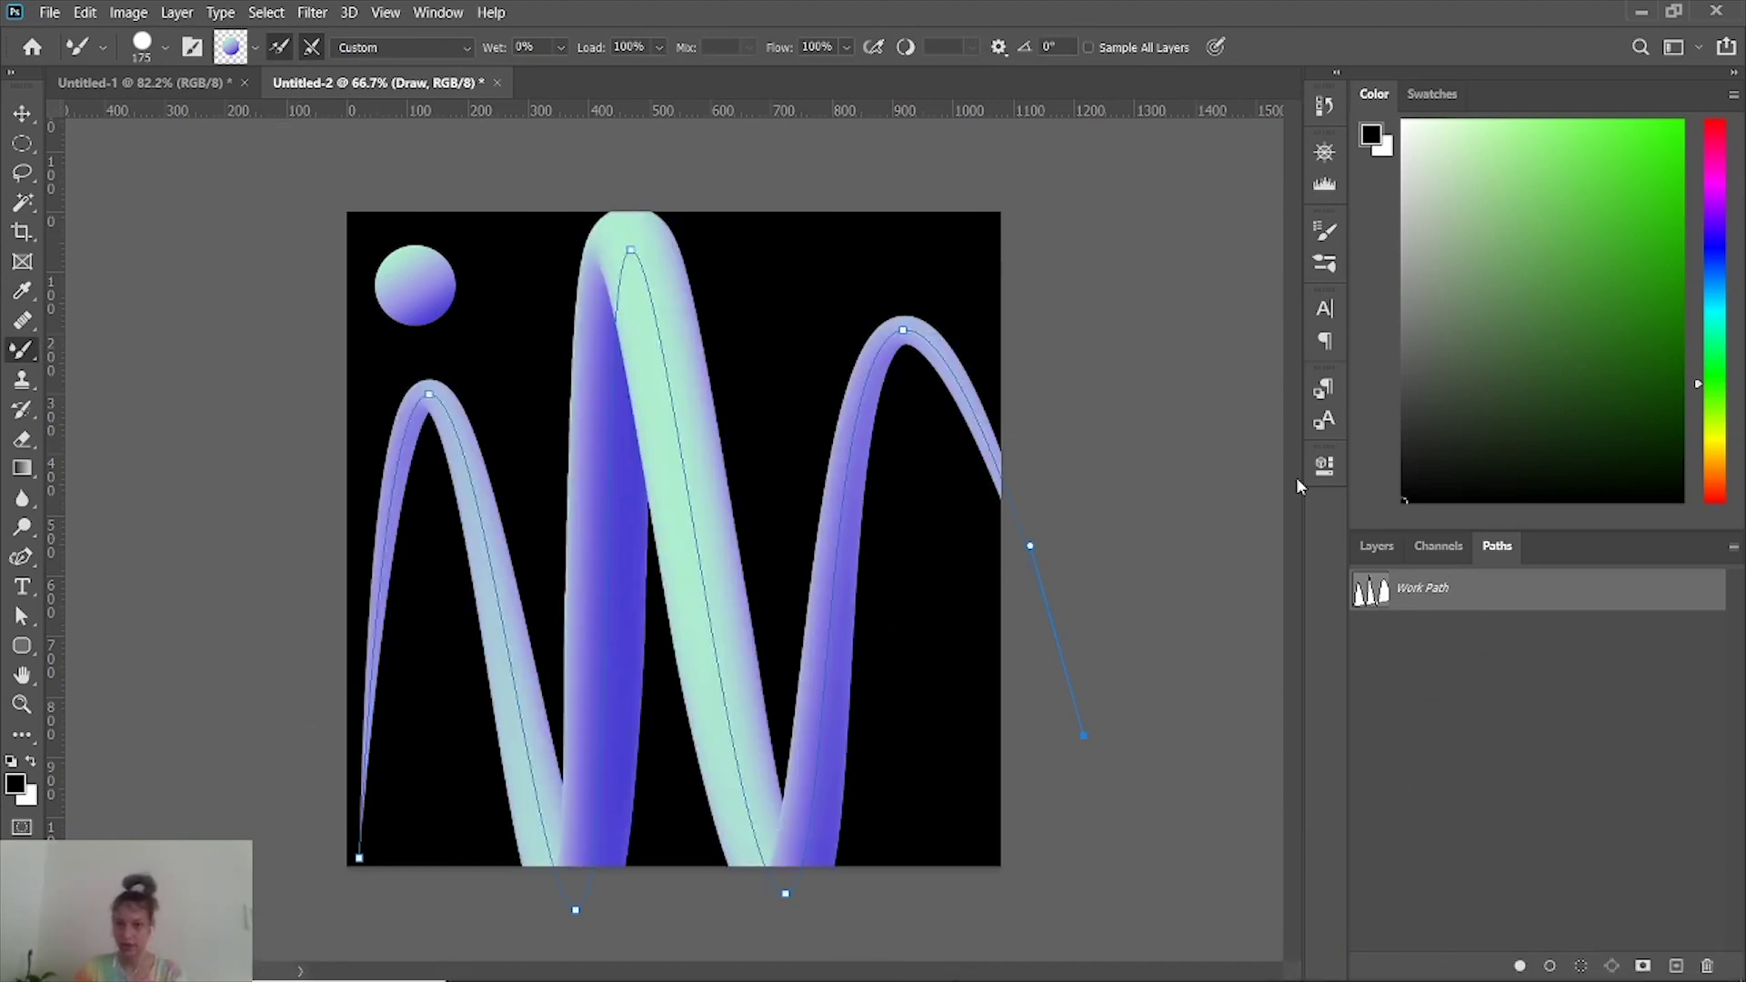
{"action": "key", "text": "ctrl+z"}
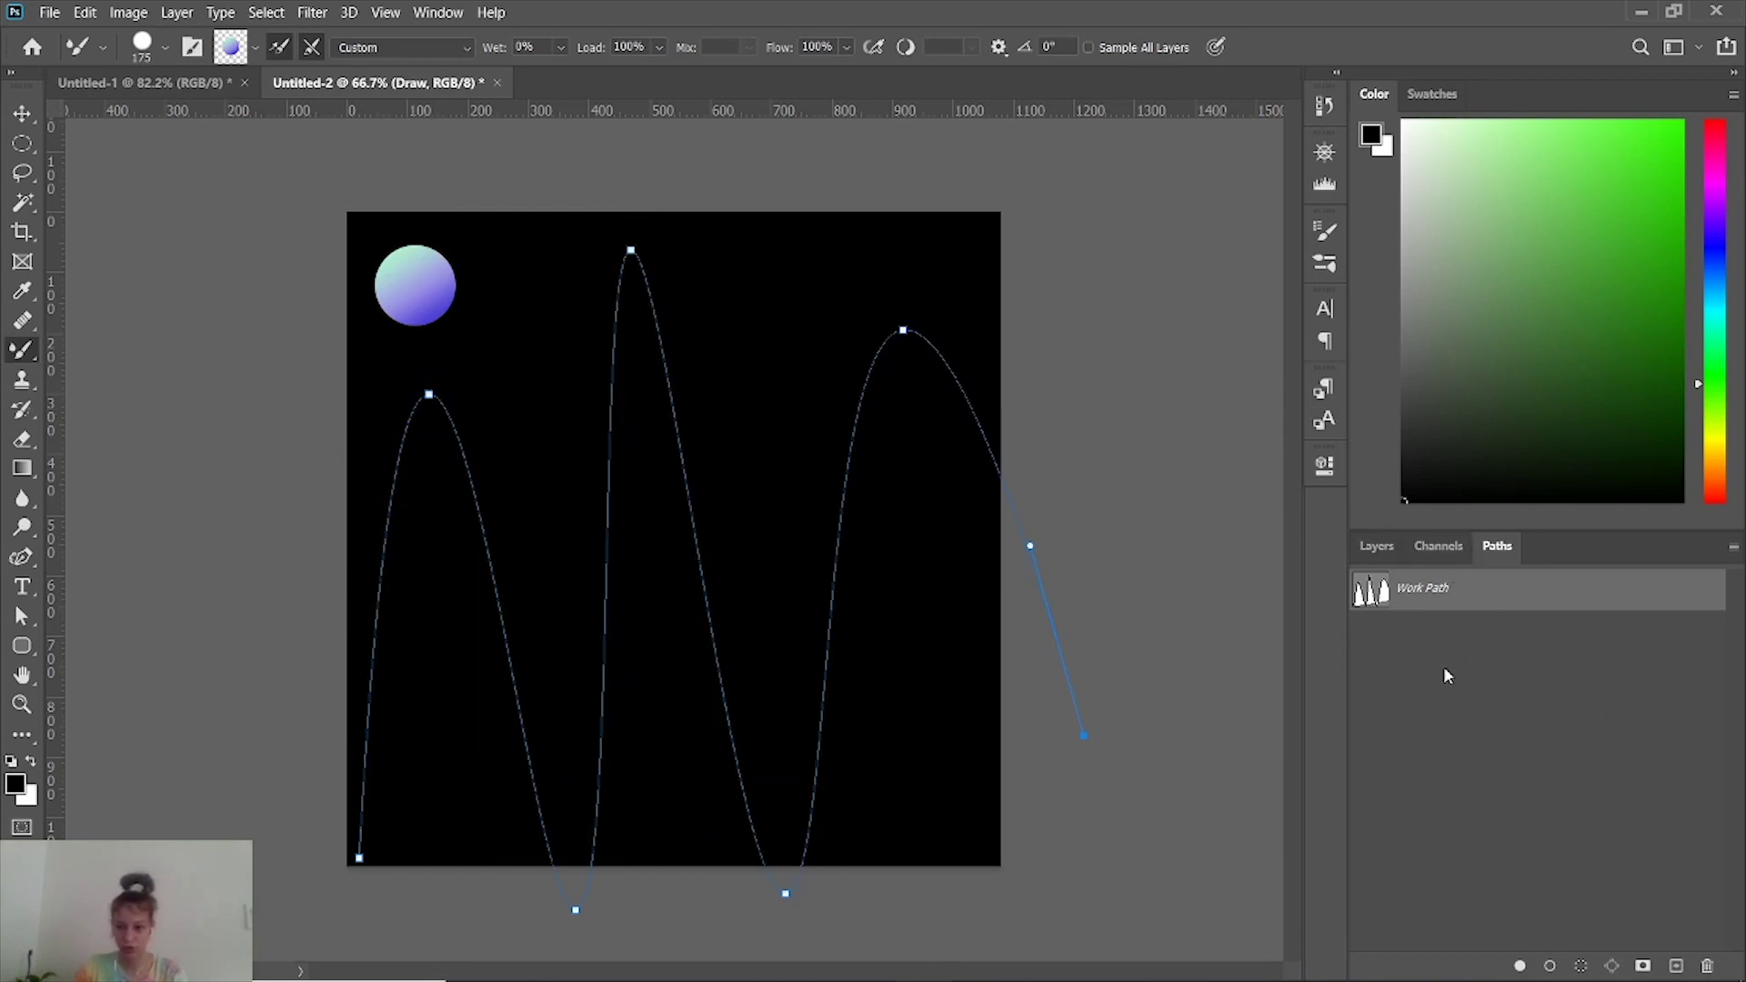
Deselect the work path, return to the Draw layer and increase the Mixer Brush tip's spacing well above 1%.
{"action": "left_click", "coordinate": [1450, 674]}
{"action": "left_click", "coordinate": [1376, 545]}
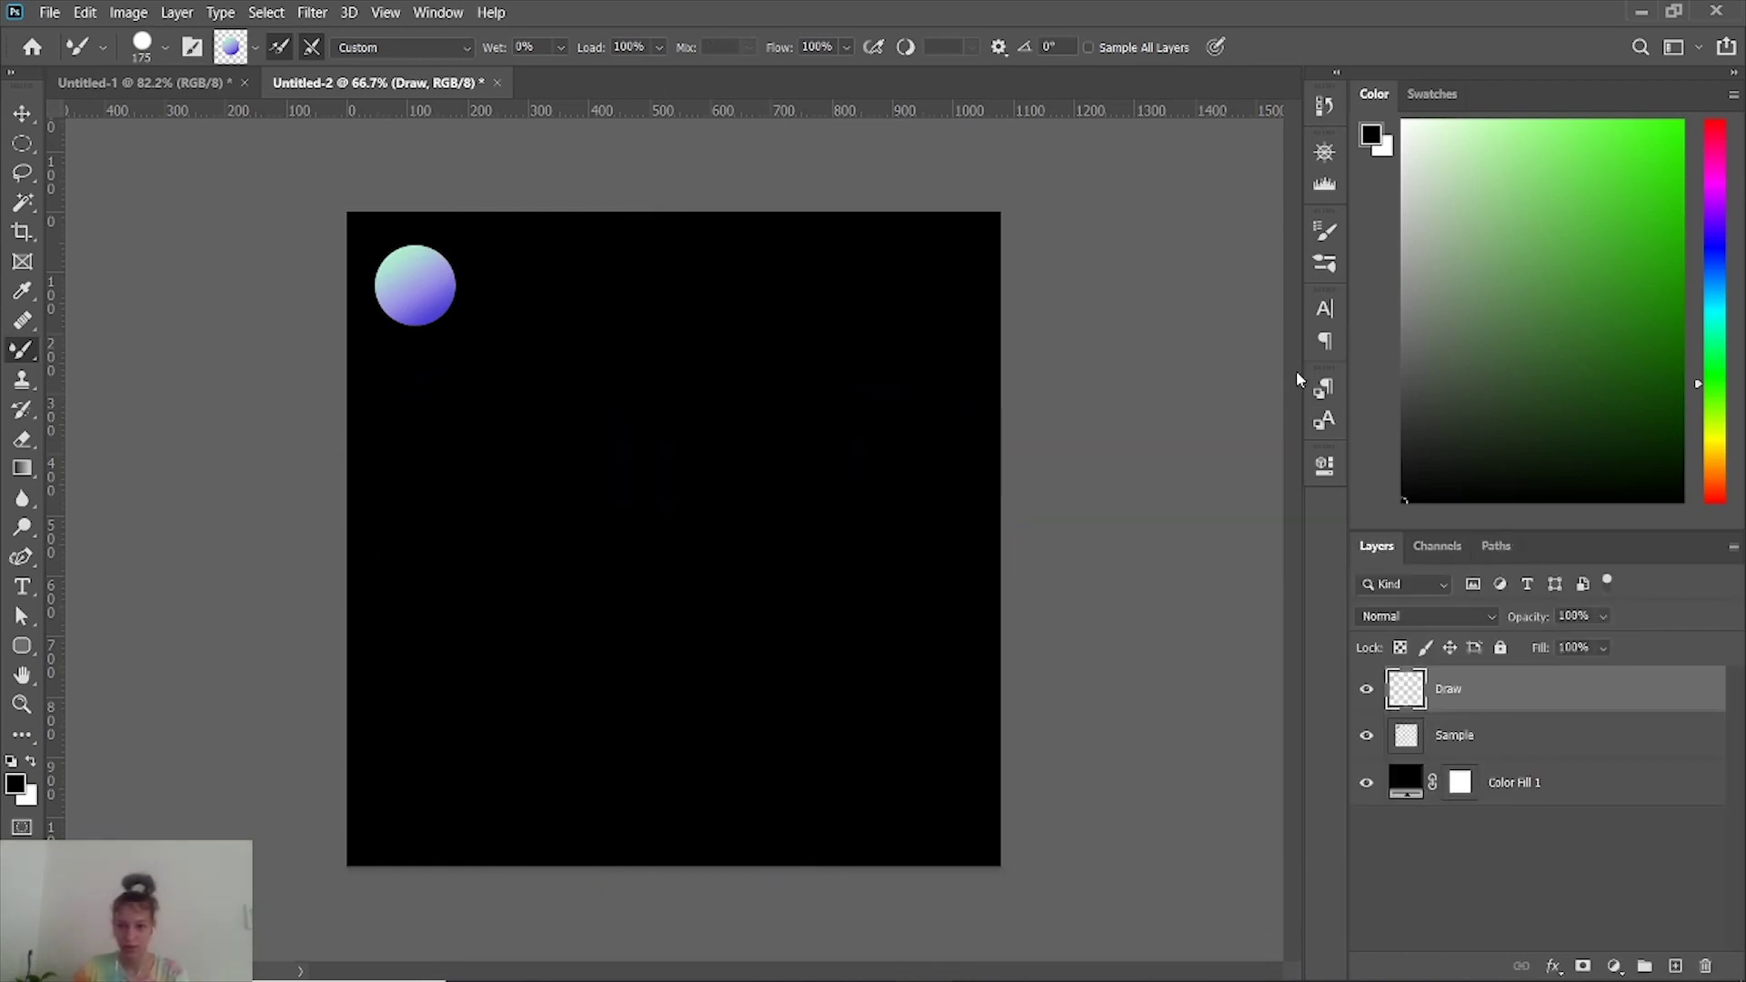
{"action": "left_click", "coordinate": [1326, 234]}
{"action": "left_click", "coordinate": [911, 302]}
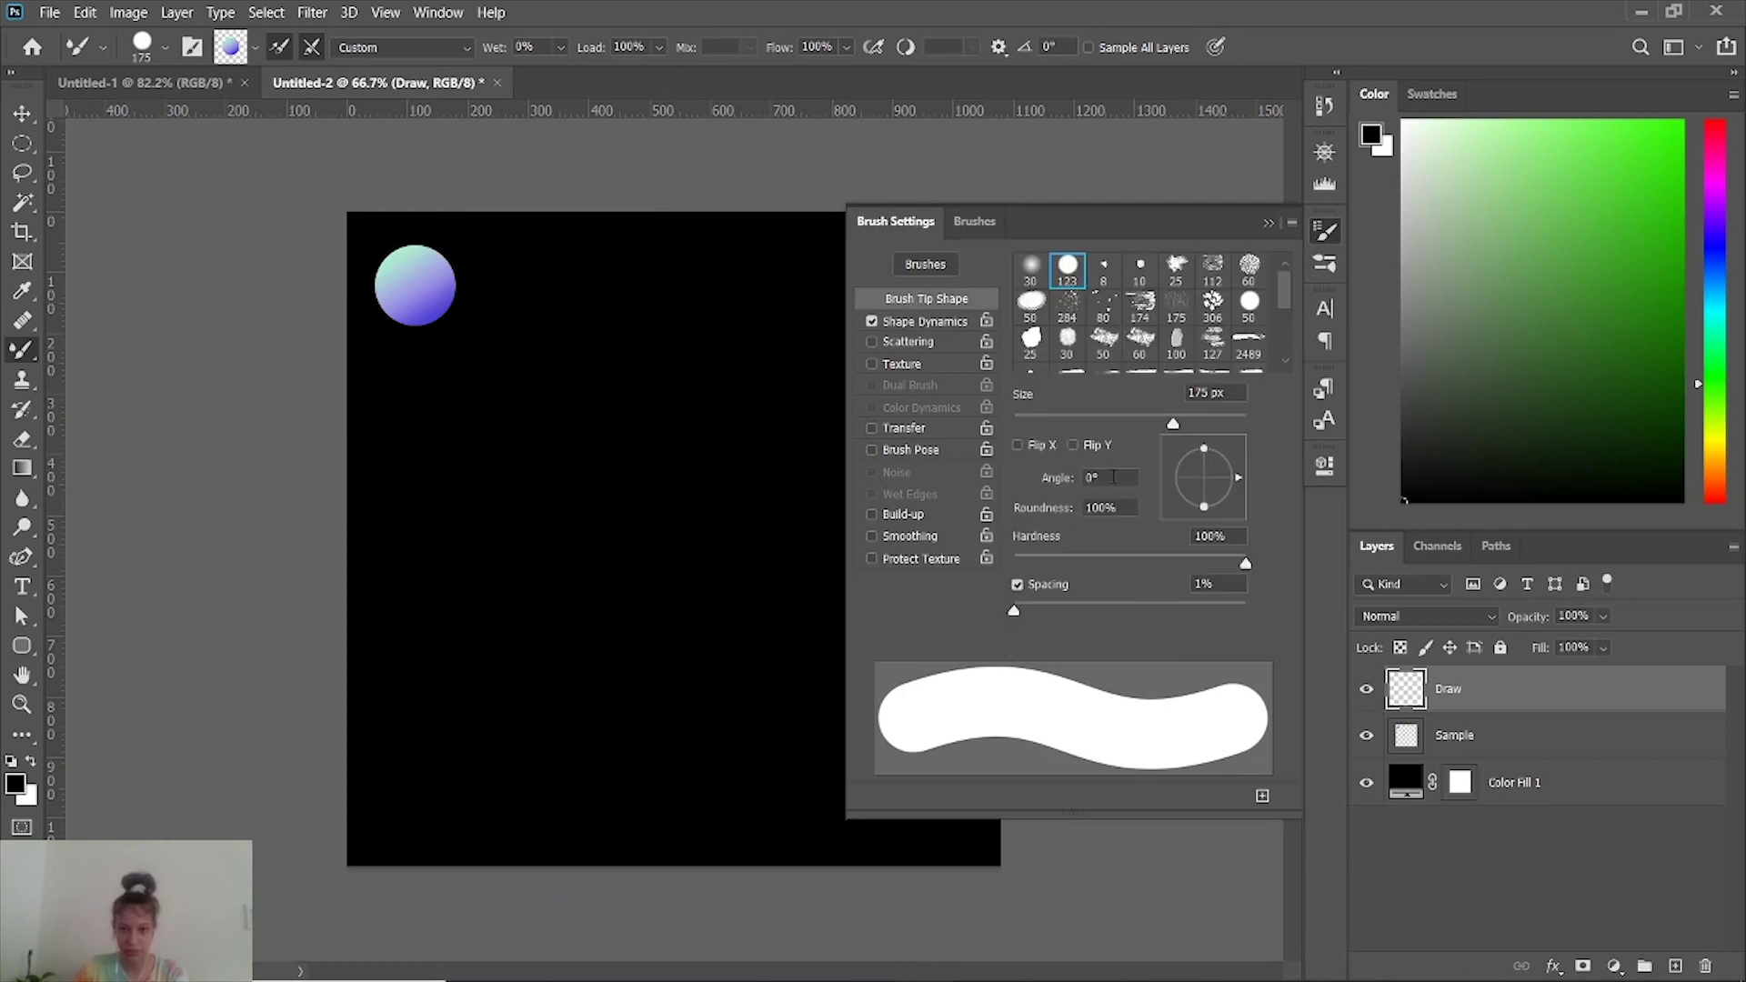
{"action": "left_click_drag", "start_coordinate": [1015, 617], "coordinate": [1064, 611]}
{"action": "left_click", "coordinate": [1268, 223]}
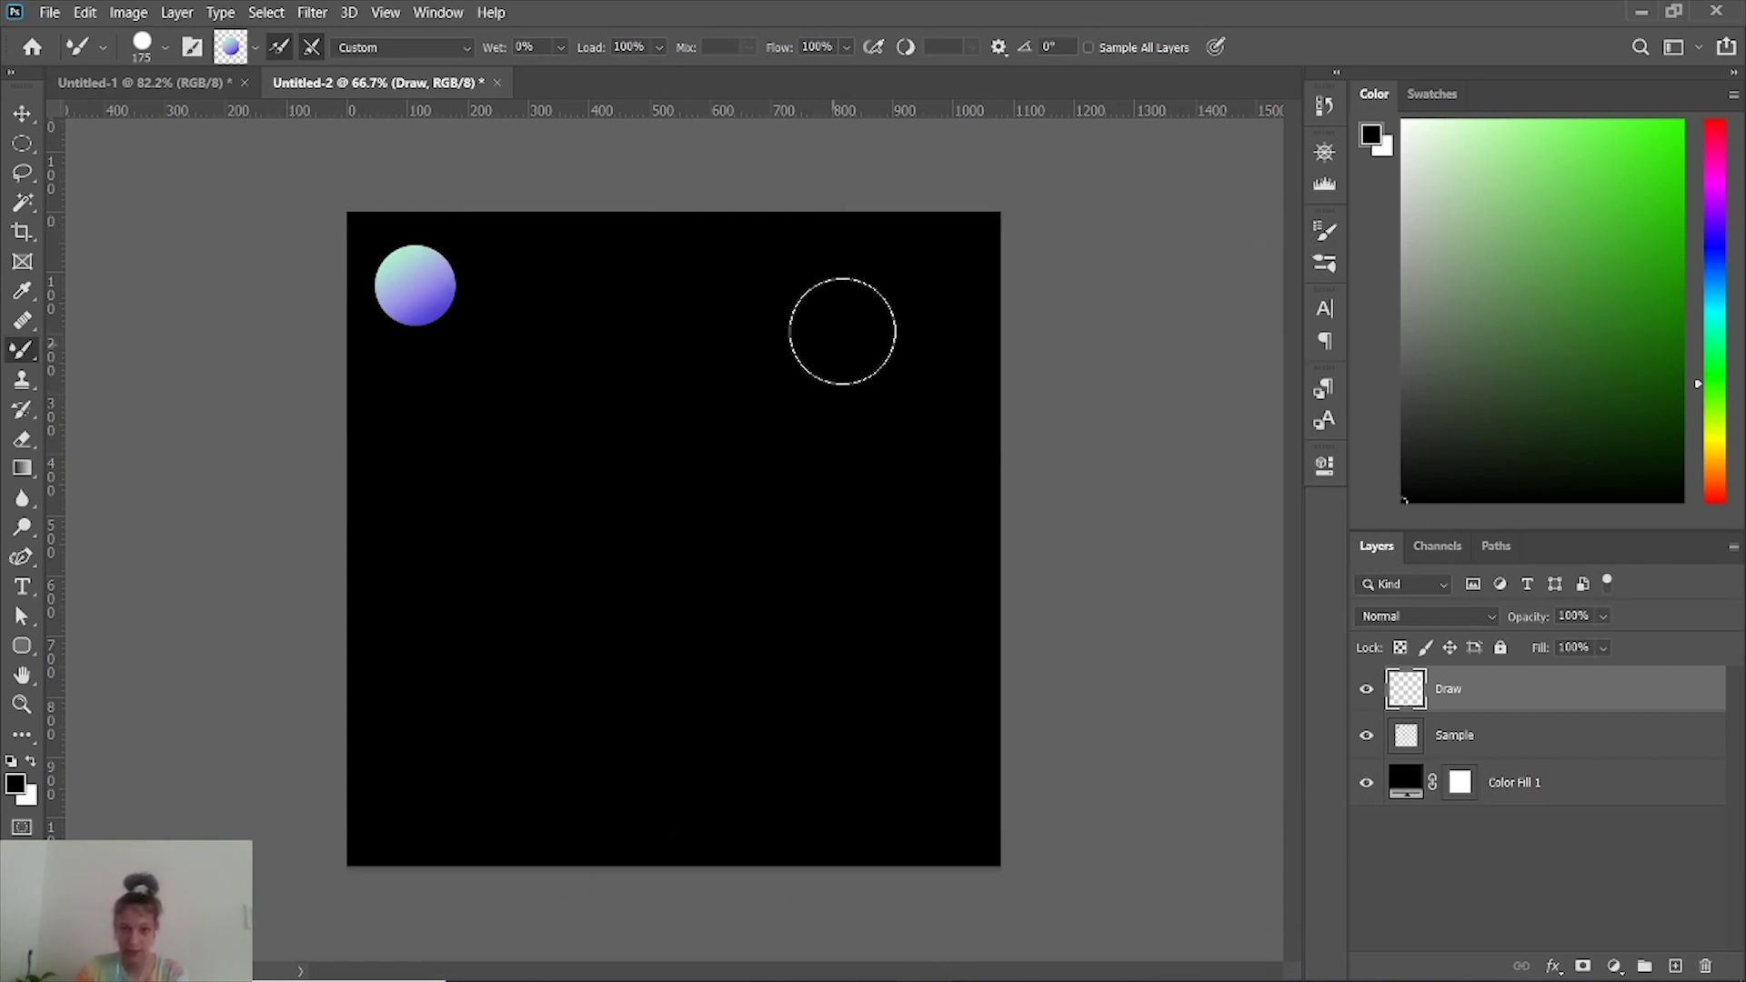
Paint two long winding, self-crossing Mixer Brush strokes of overlapping gradient circles across the canvas on the Draw layer.
{"action": "mouse_move", "coordinate": [869, 309]}
{"action": "left_mouse_down"}
{"action": "mouse_move", "coordinate": [652, 283]}
{"action": "mouse_move", "coordinate": [611, 380]}
{"action": "mouse_move", "coordinate": [709, 432]}
{"action": "mouse_move", "coordinate": [548, 416]}
{"action": "mouse_move", "coordinate": [447, 521]}
{"action": "mouse_move", "coordinate": [676, 479]}
{"action": "mouse_move", "coordinate": [802, 529]}
{"action": "mouse_move", "coordinate": [605, 505]}
{"action": "mouse_move", "coordinate": [421, 695]}
{"action": "mouse_move", "coordinate": [598, 613]}
{"action": "mouse_move", "coordinate": [696, 753]}
{"action": "mouse_move", "coordinate": [930, 696]}
{"action": "mouse_move", "coordinate": [854, 241]}
{"action": "left_mouse_up"}
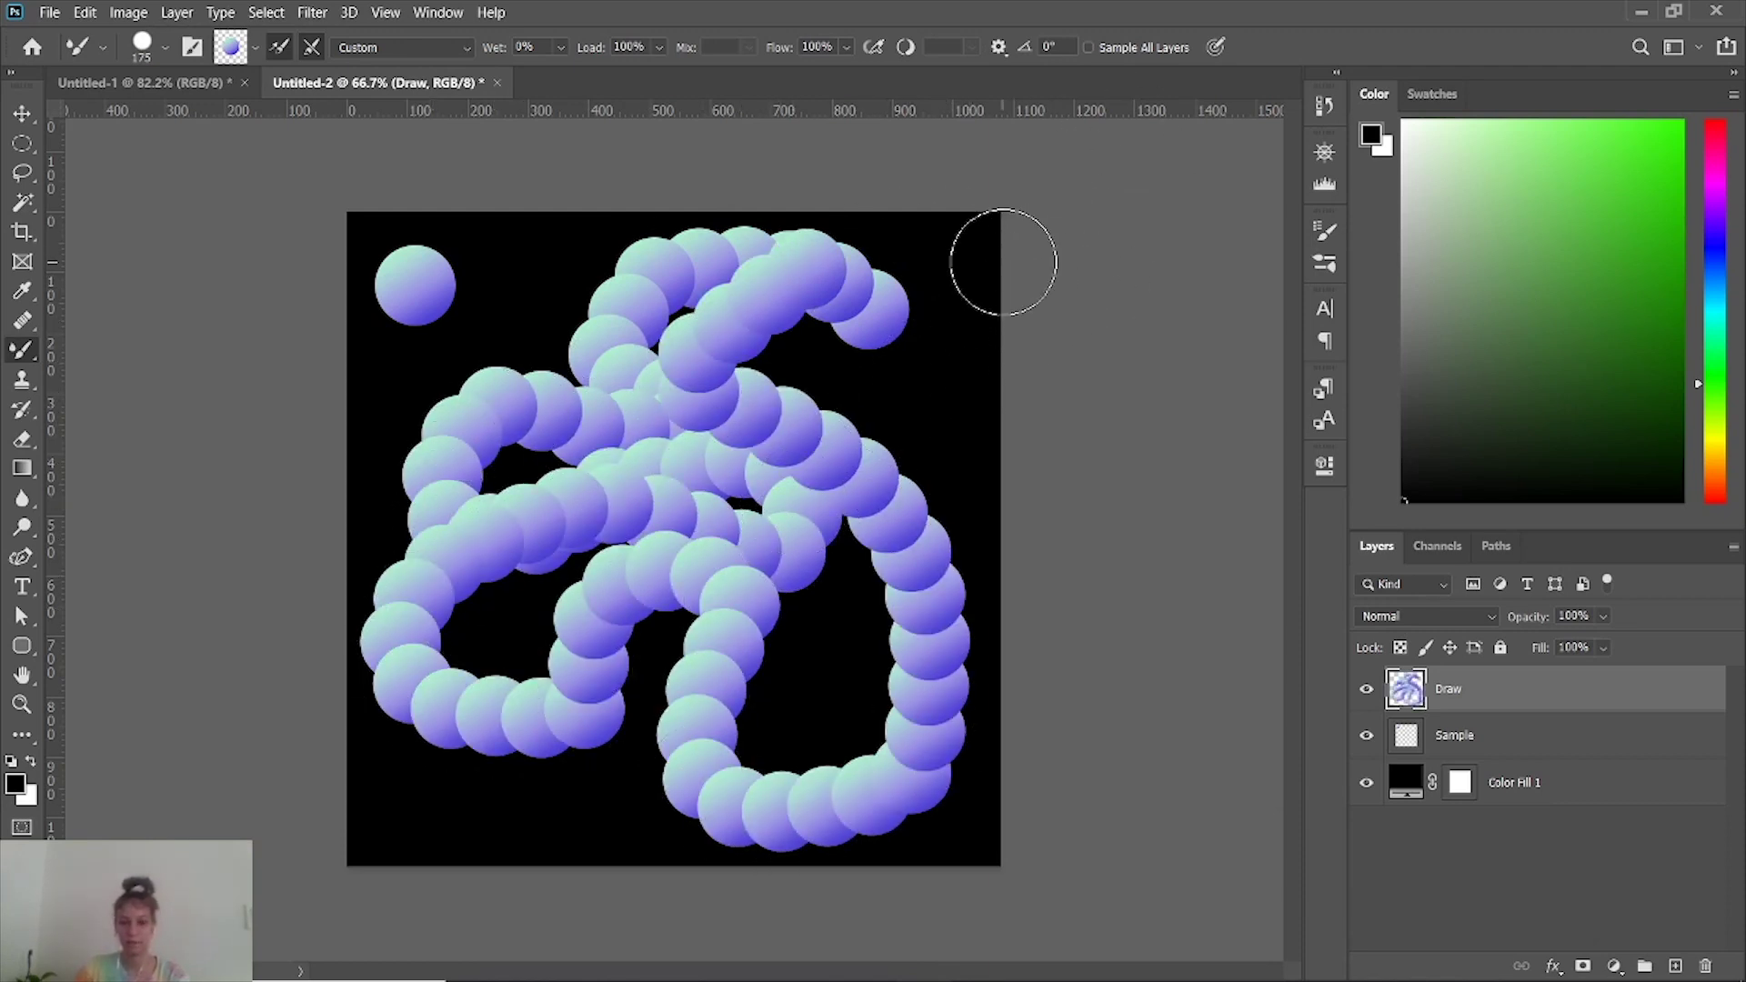
{"action": "mouse_move", "coordinate": [885, 409]}
{"action": "left_mouse_down"}
{"action": "mouse_move", "coordinate": [787, 280]}
{"action": "mouse_move", "coordinate": [488, 351]}
{"action": "mouse_move", "coordinate": [654, 514]}
{"action": "left_mouse_up"}
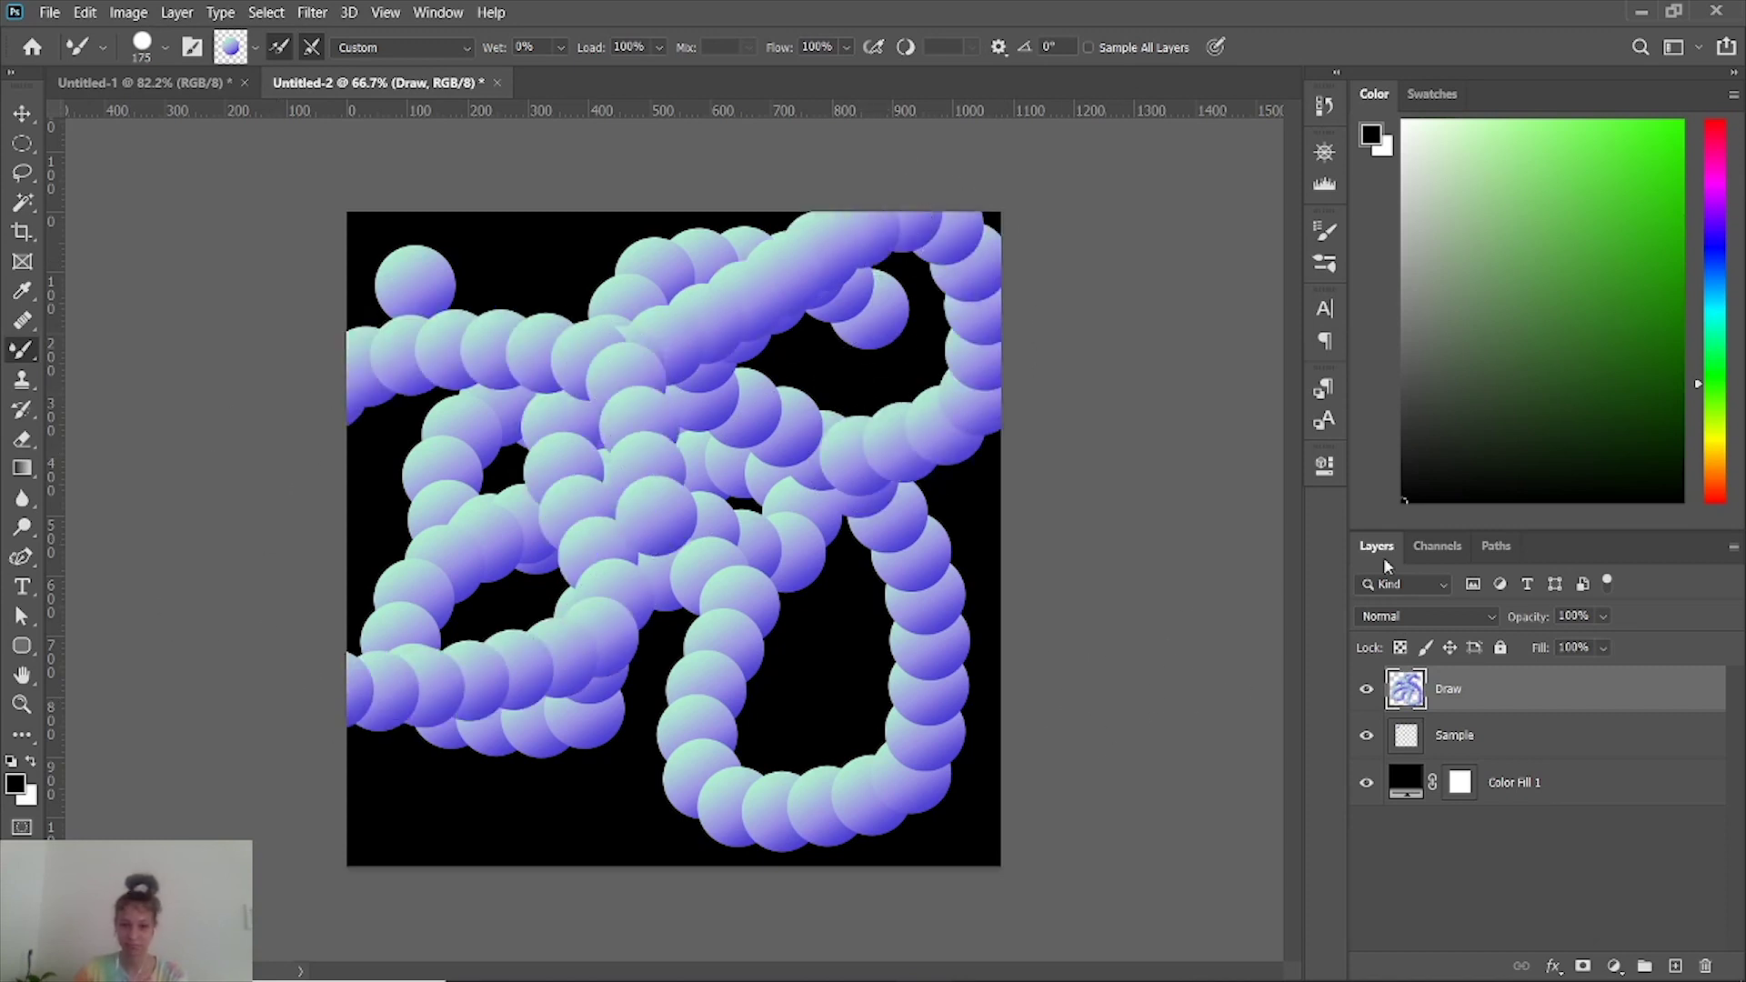